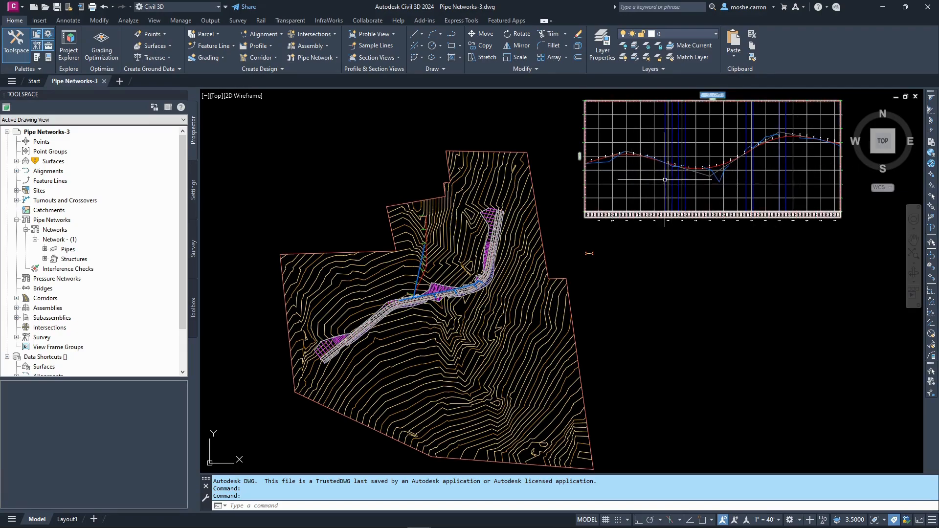
Step: Inspect the pipe network near station 11+00 and highlight all parts of Network - (1) in the drawing
scroll(402, 316, "up", 6)
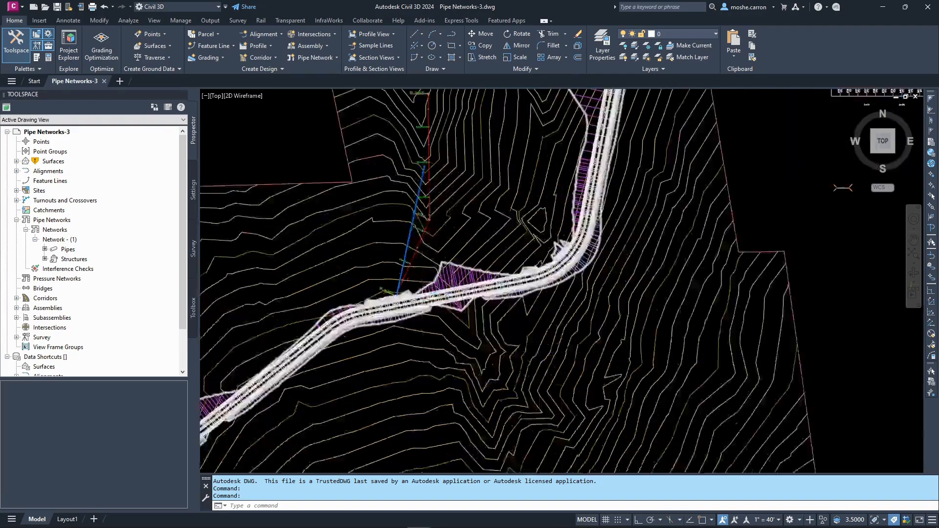
scroll(763, 210, "up", 3)
scroll(636, 233, "up", 3)
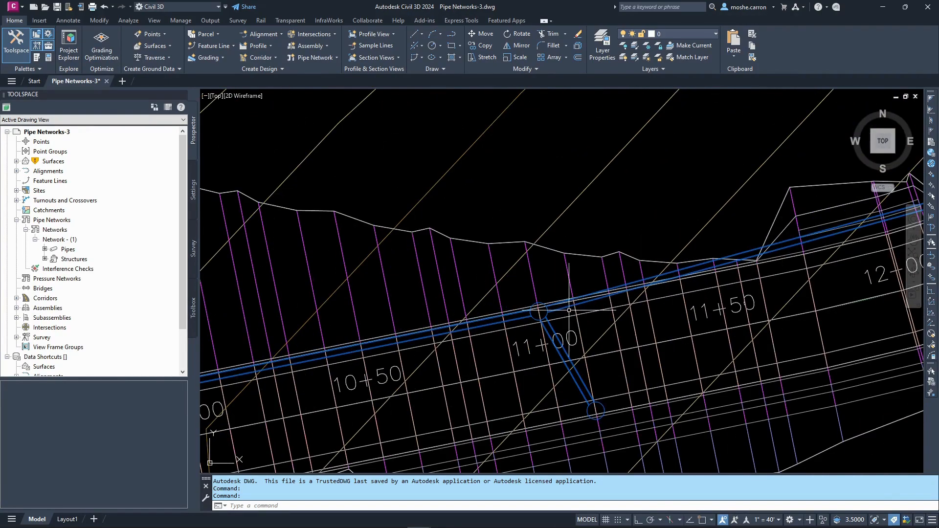
left_click(548, 311)
key("Escape")
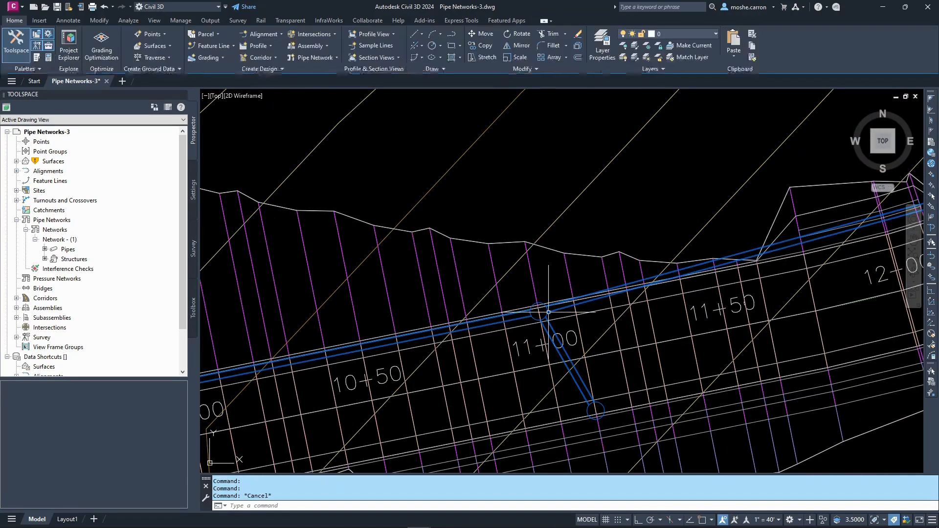
middle_click(546, 312)
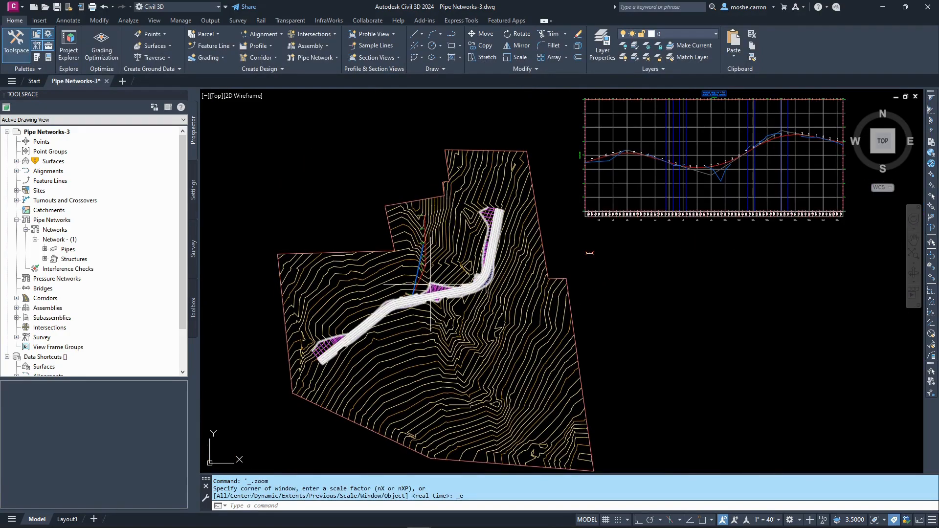
left_click(72, 240)
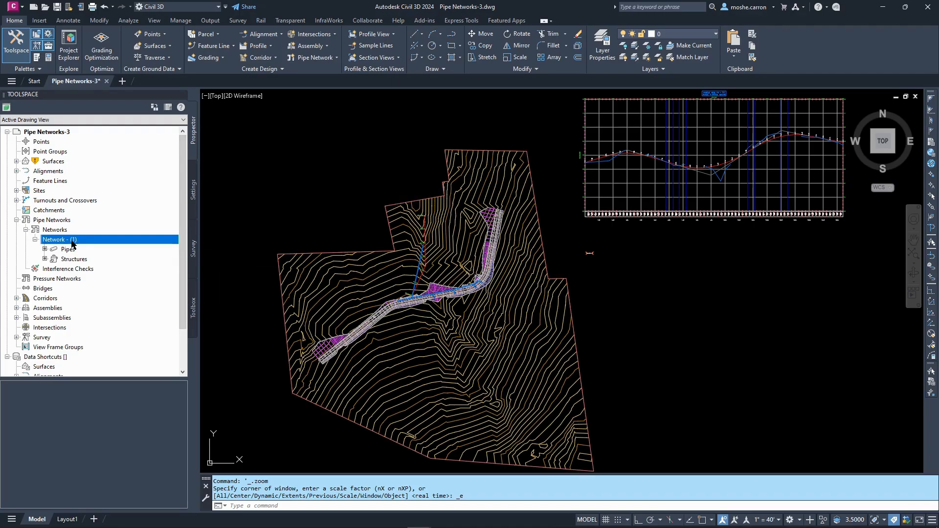
right_click(72, 243)
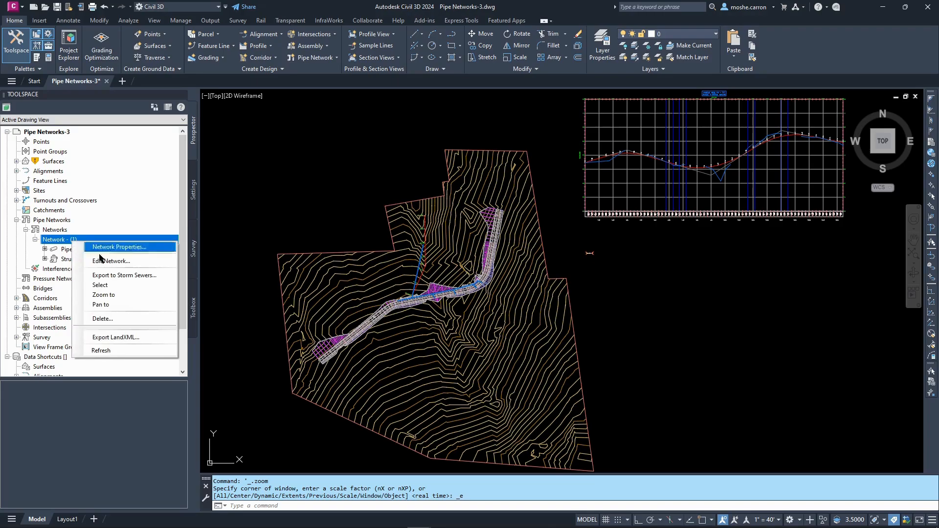
left_click(109, 286)
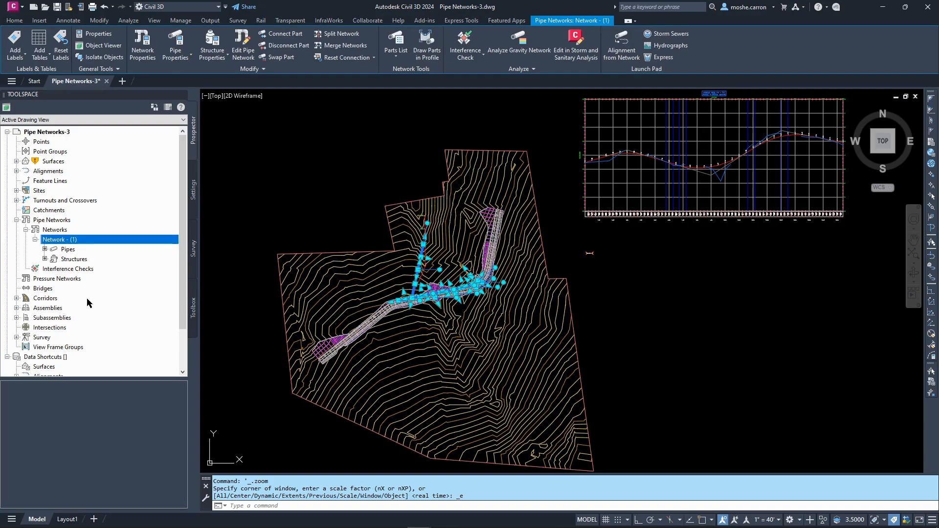
key("Escape")
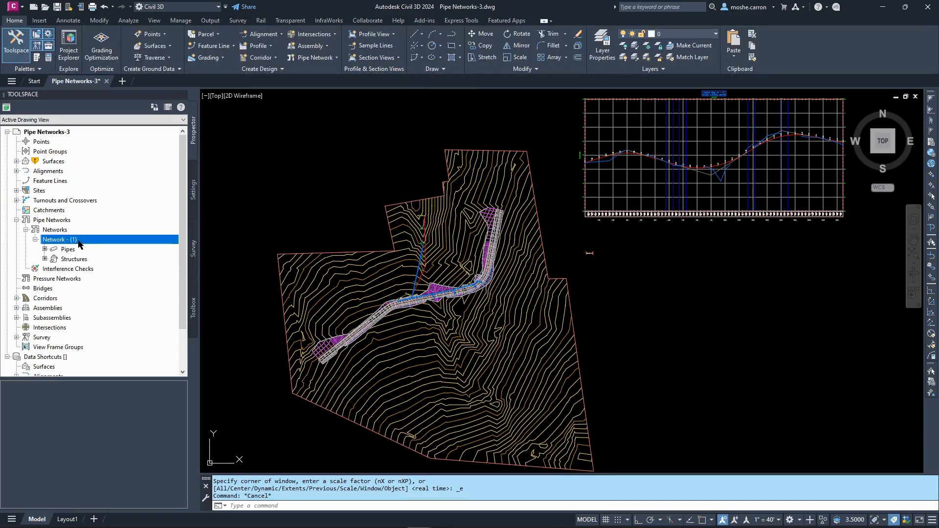
Step: Rename the pipe network Network - (1) as STORM in its network properties
right_click(65, 240)
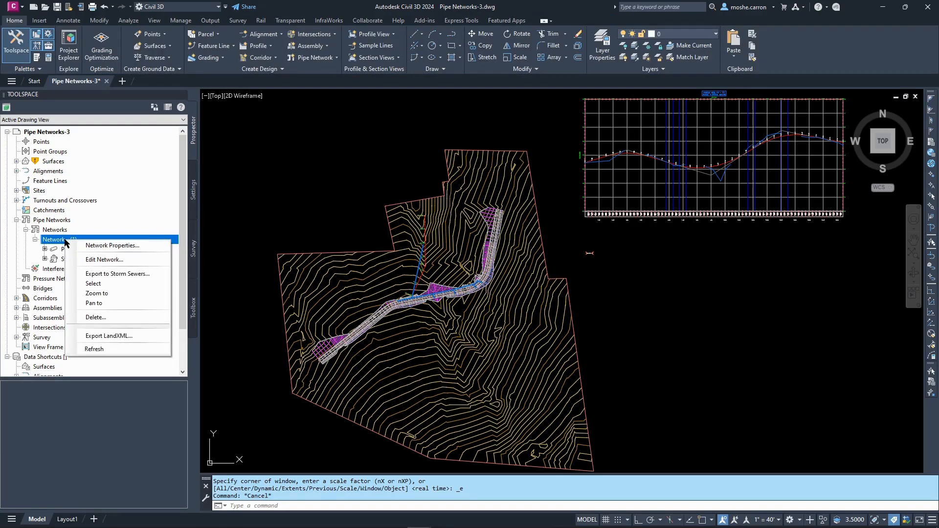
left_click(91, 246)
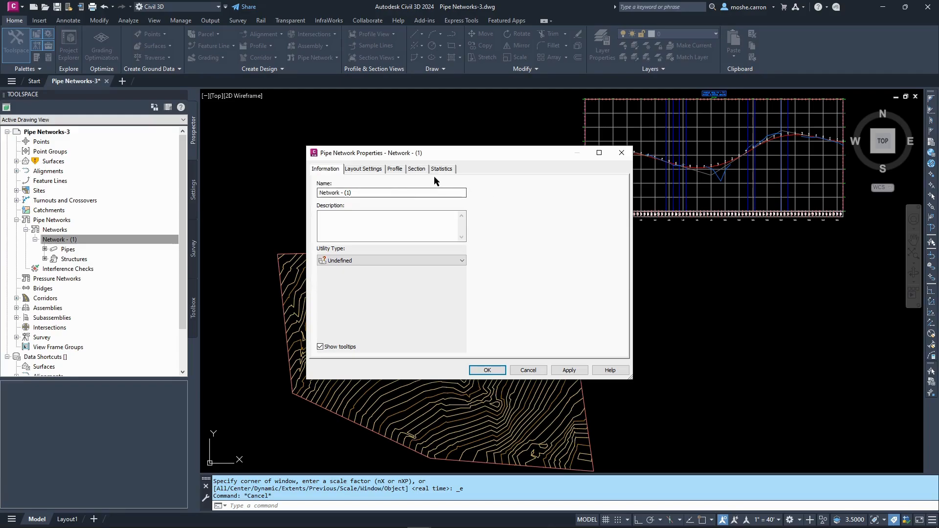
left_click_drag(401, 155, 456, 182)
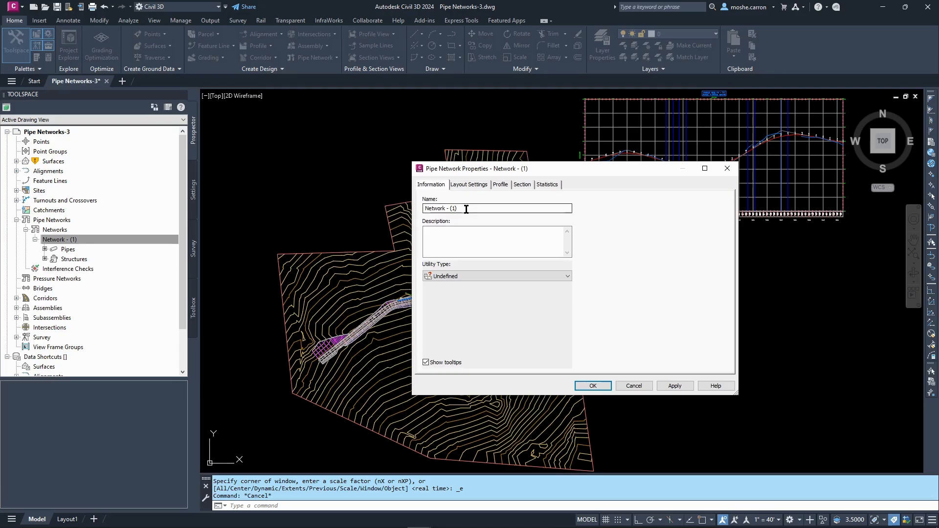
left_click_drag(465, 207, 423, 208)
Step: Review the network's structure, reference and pipe statistics, and accept the network properties
left_click(548, 185)
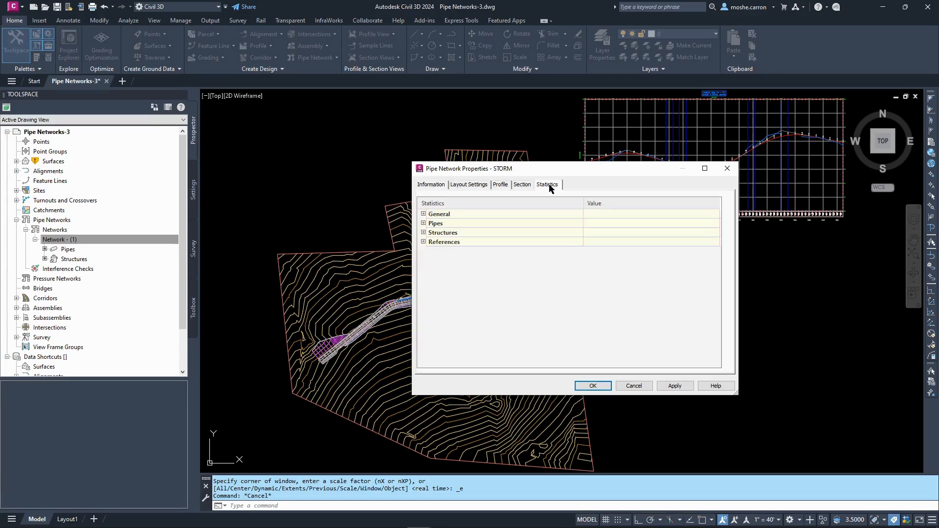
left_click(424, 233)
left_click(423, 270)
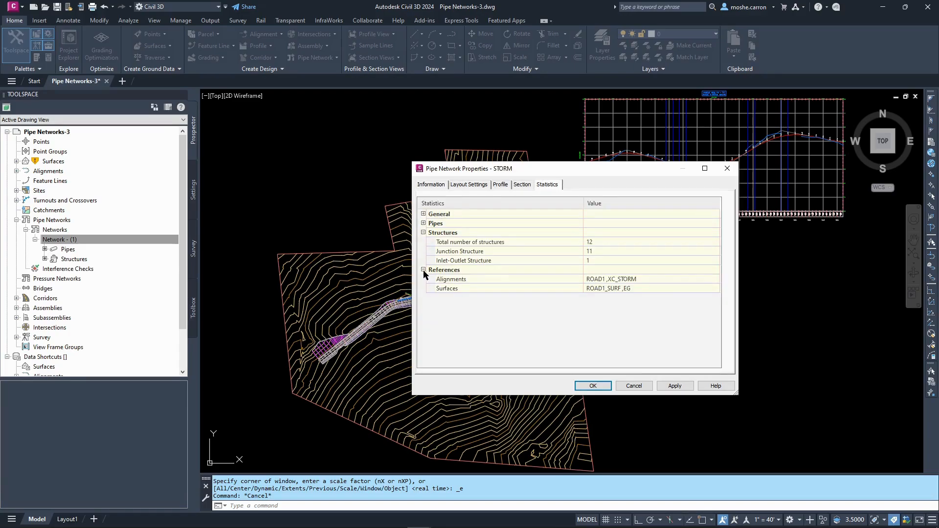
left_click(423, 224)
key("ctrl")
key("ctrl")
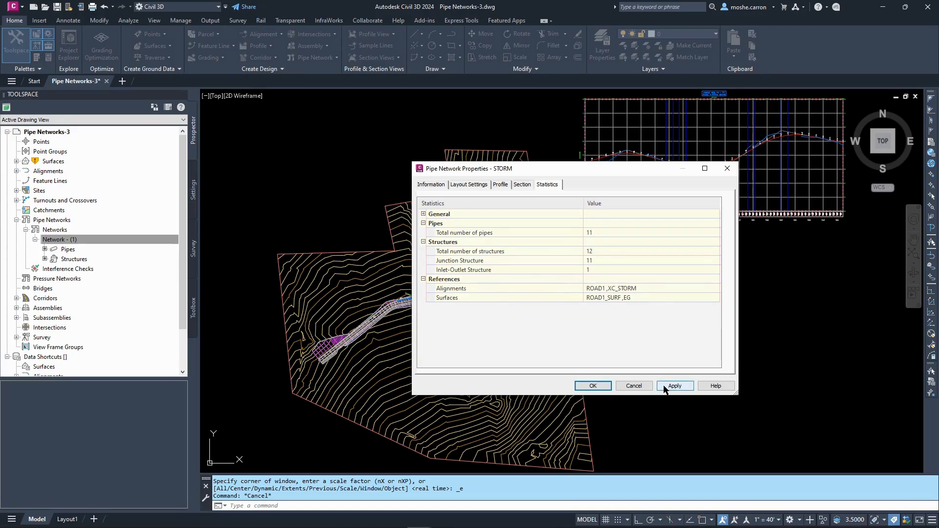
left_click(593, 386)
Step: List the pipes of the STORM network and widen the Toolspace to show more of their columns
left_click(57, 240)
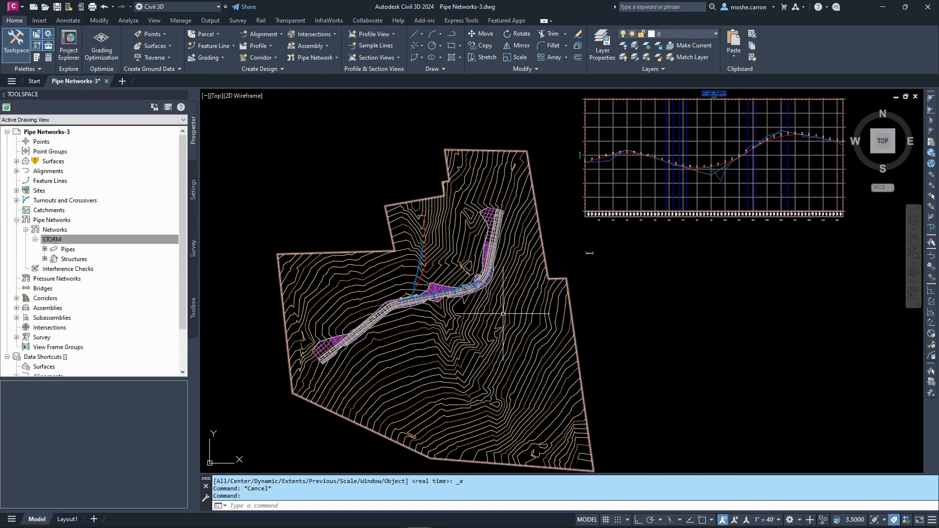
left_click(66, 250)
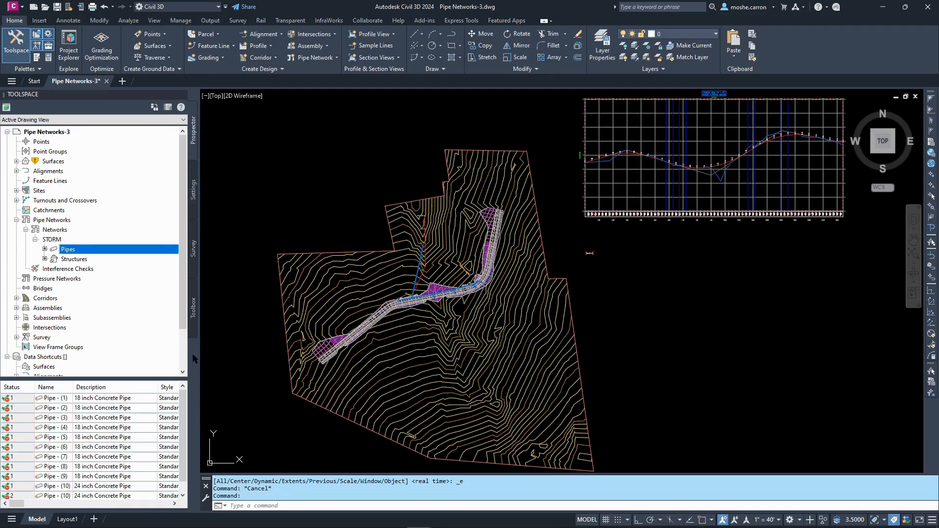
left_click_drag(199, 356, 264, 371)
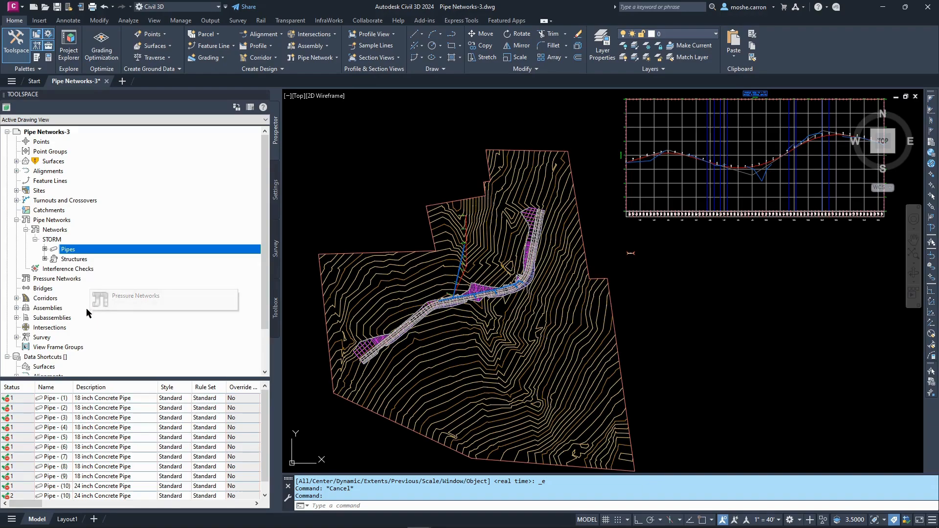
Step: Zoom to the first 24 inch Concrete Pipe in the pipe list, and return to the full drawing extents
scroll(58, 409, "down", 1)
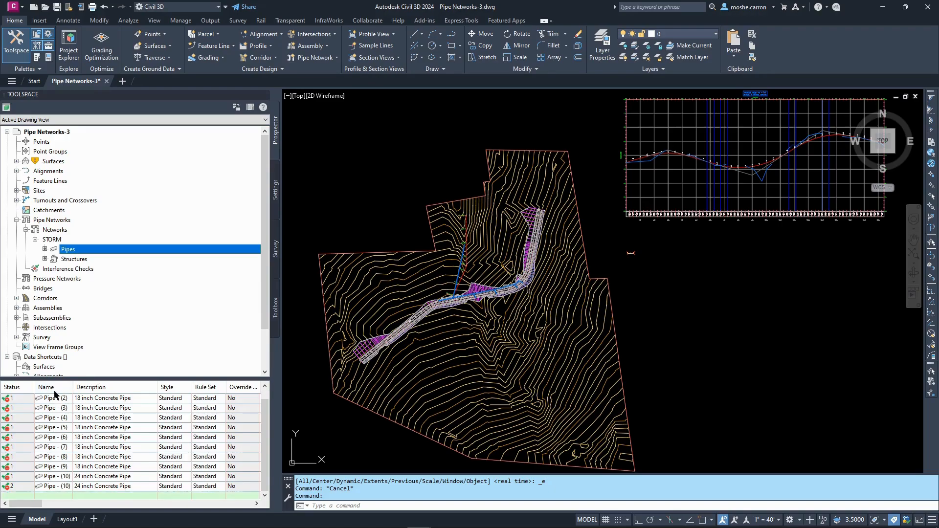
left_click(59, 476)
right_click(58, 476)
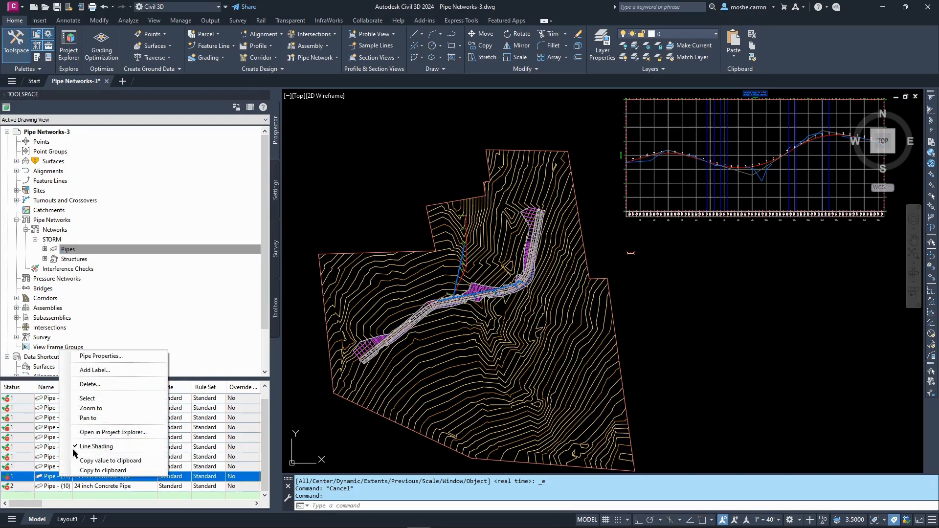
left_click(91, 409)
scroll(638, 343, "down", 5)
middle_click(630, 253)
middle_click(631, 253)
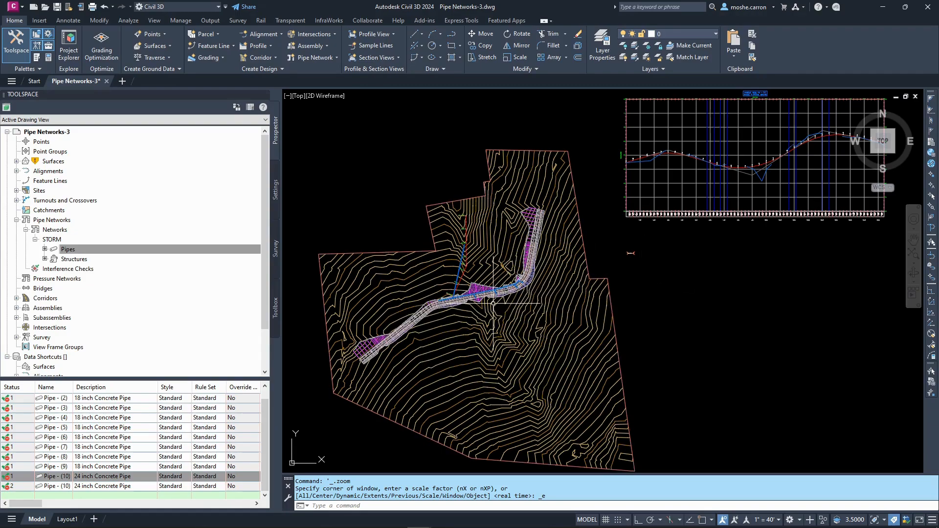
Step: Draw the storm pipe running between about stations 9+50 and 11+00 along the road in the profile view
scroll(491, 298, "up", 5)
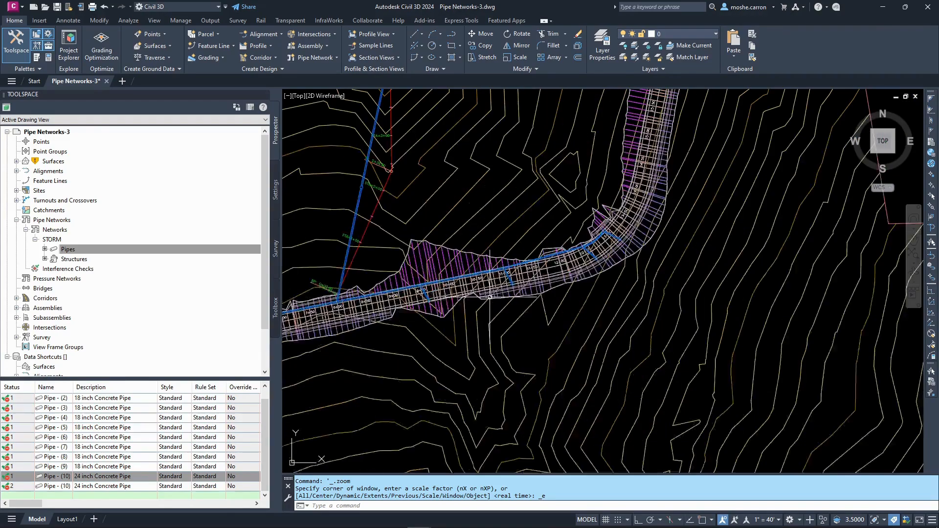
scroll(489, 297, "up", 5)
mouse_move(476, 210)
middle_mouse_down()
mouse_move(481, 263)
mouse_move(510, 291)
mouse_move(652, 261)
middle_mouse_up()
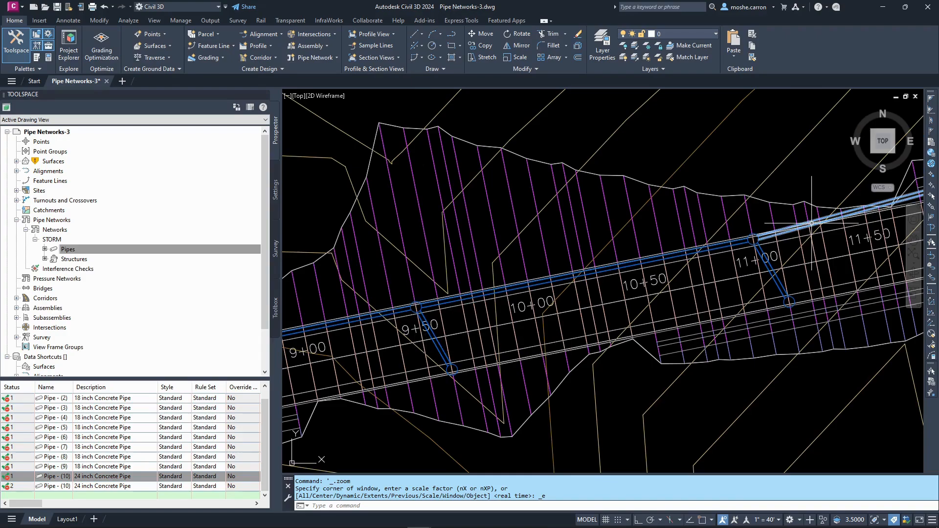
left_click(737, 243)
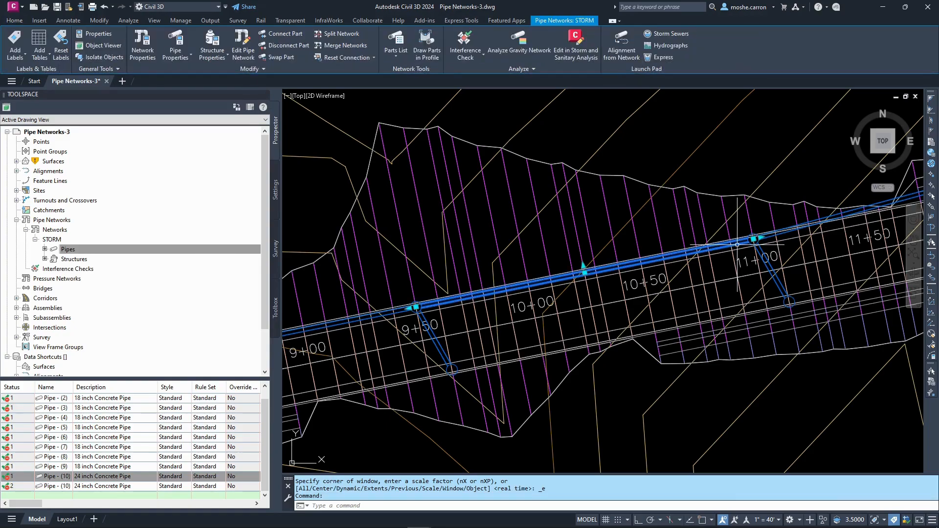
right_click(736, 243)
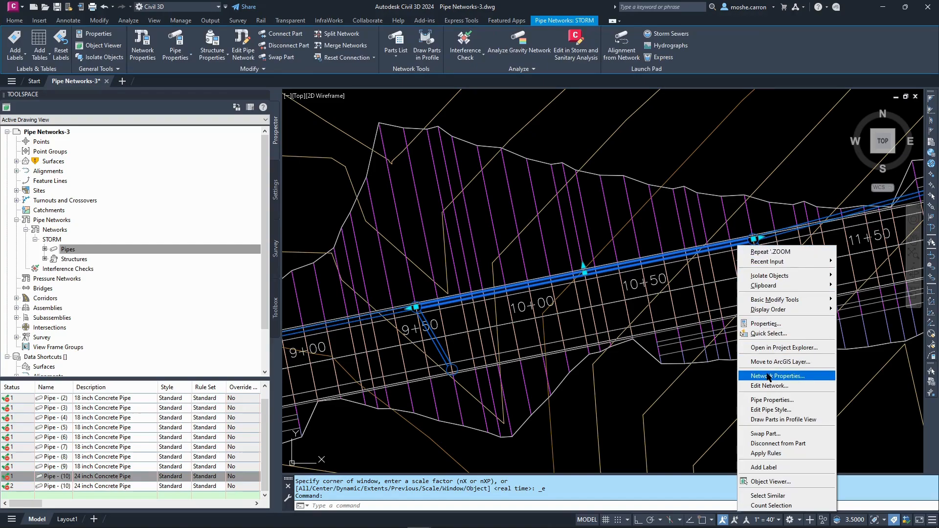
left_click(779, 420)
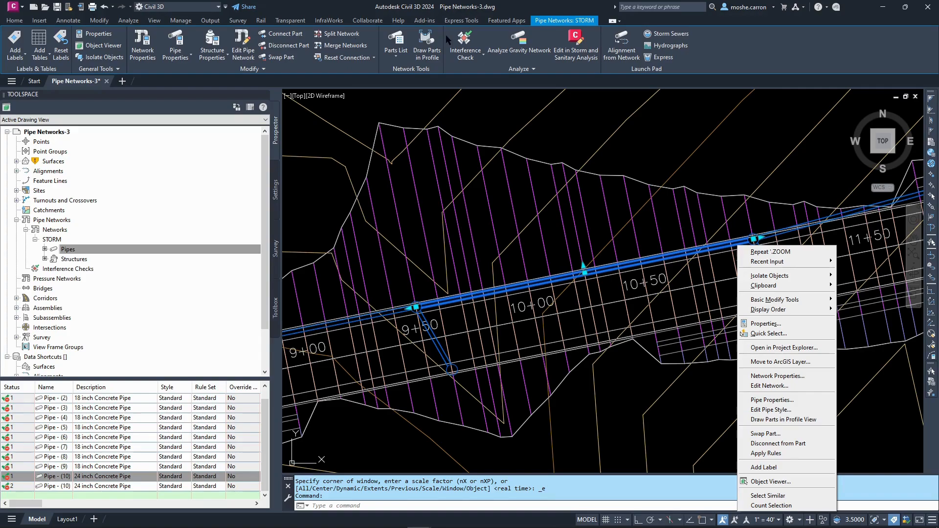
left_click(431, 47)
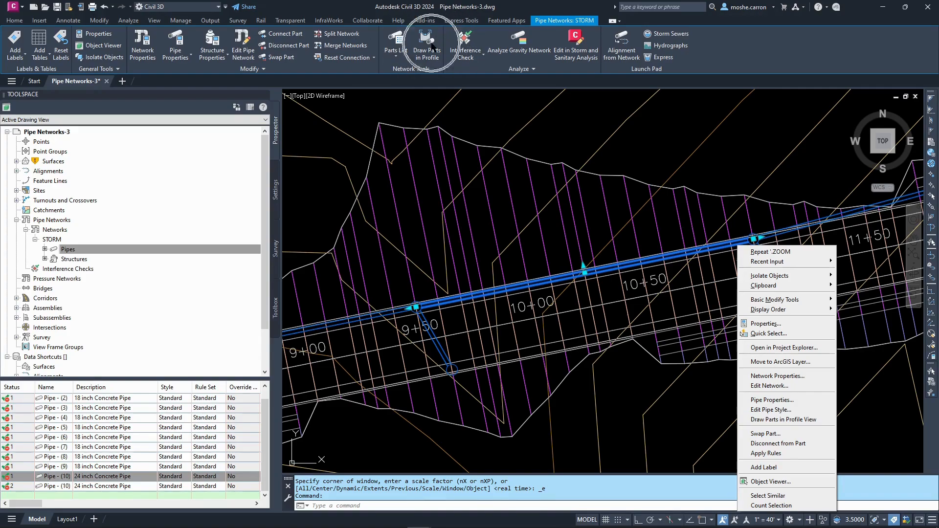
left_click(806, 419)
middle_click_drag(831, 392, 538, 342)
scroll(531, 342, "down", 10)
middle_click_drag(756, 262, 454, 355)
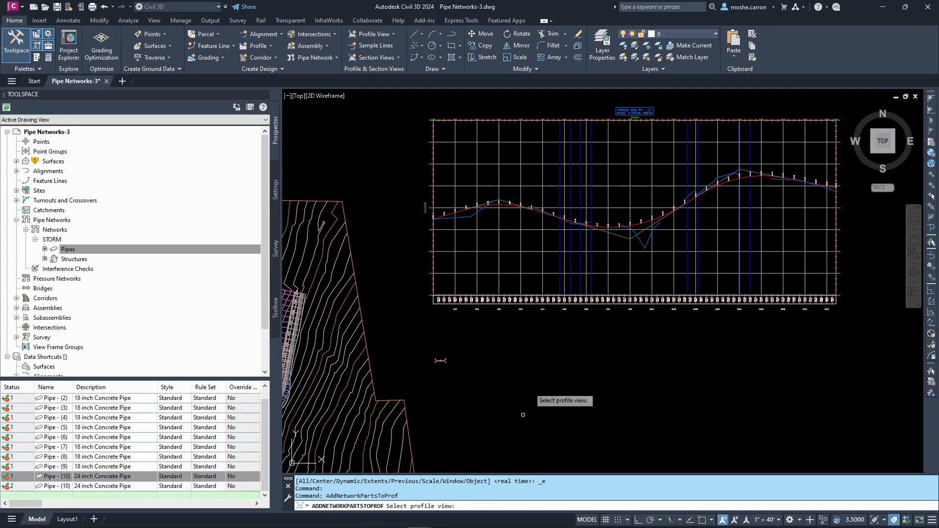
left_click(533, 250)
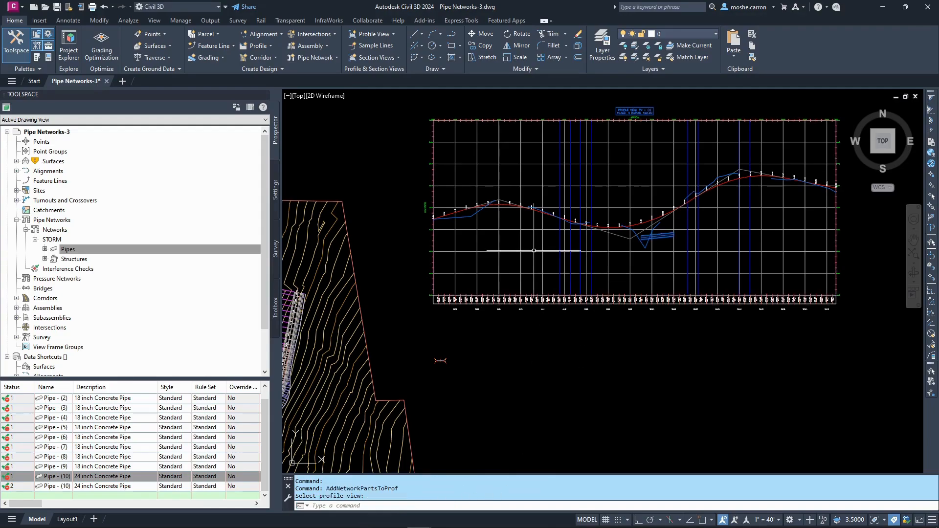
Step: Check the drawn pipe in the profile view and split the model space into two horizontal viewports
scroll(667, 239, "up", 4)
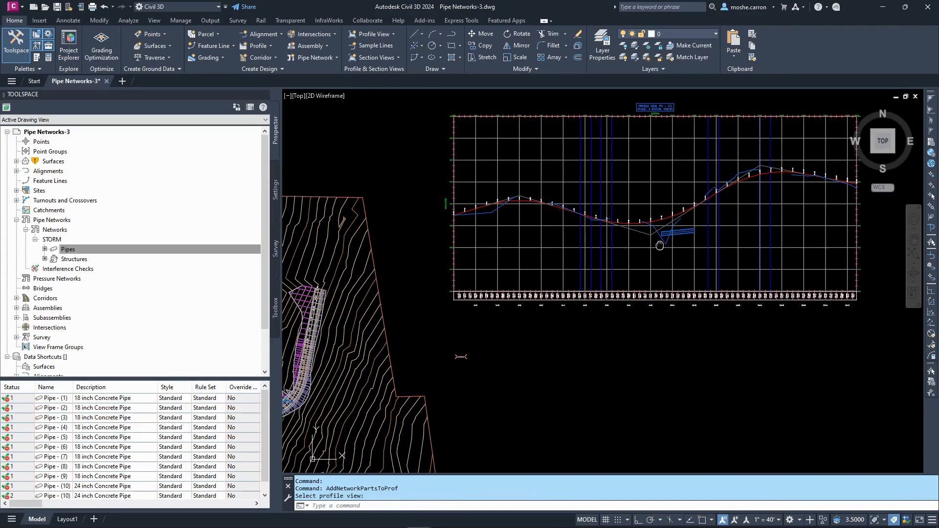
scroll(713, 237, "up", 2)
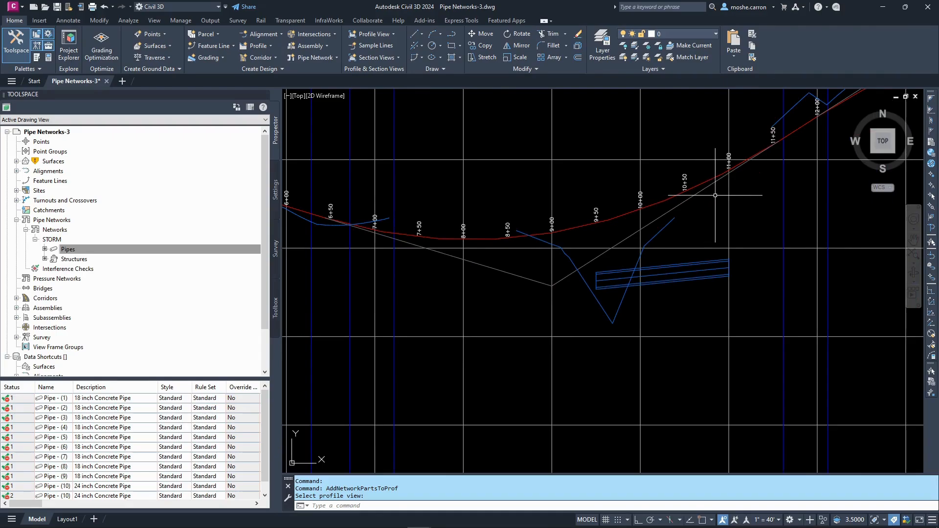
scroll(625, 251, "down", 10)
middle_click_drag(626, 251, 630, 251)
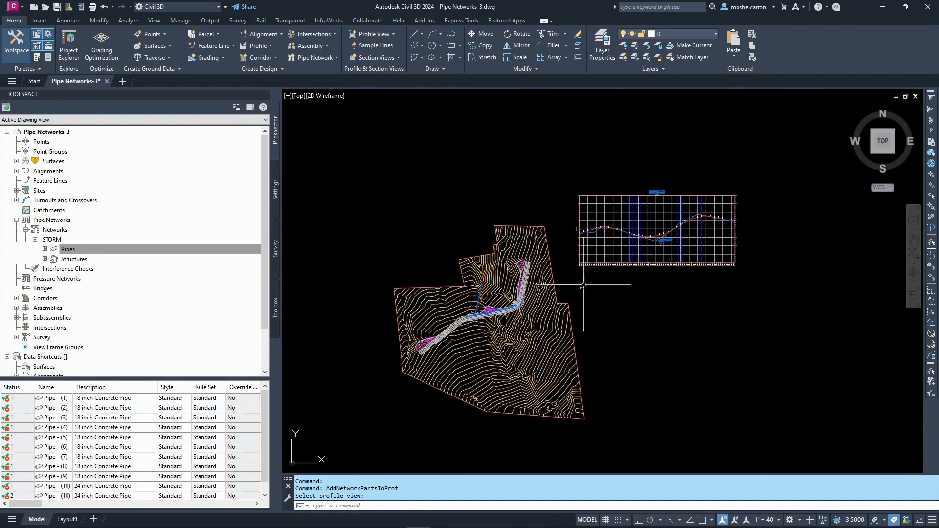
middle_click_drag(656, 317, 653, 338)
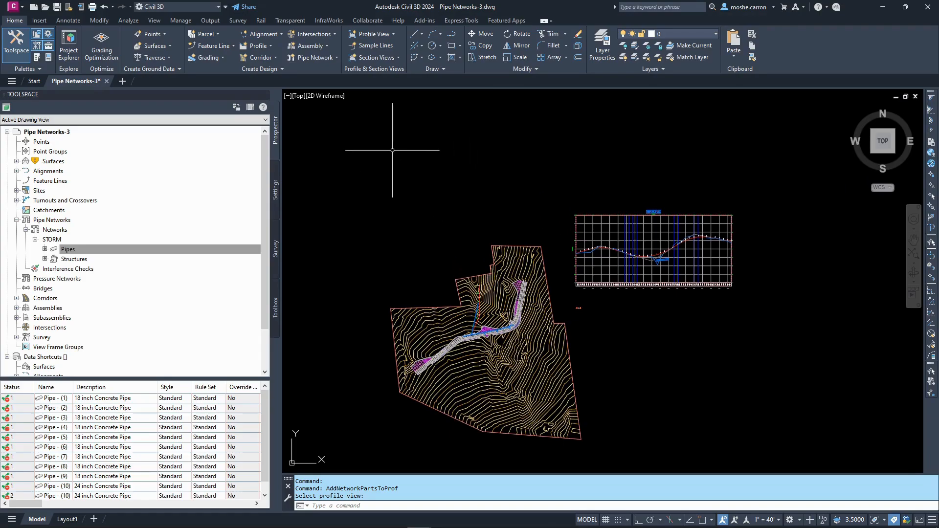
left_click(154, 21)
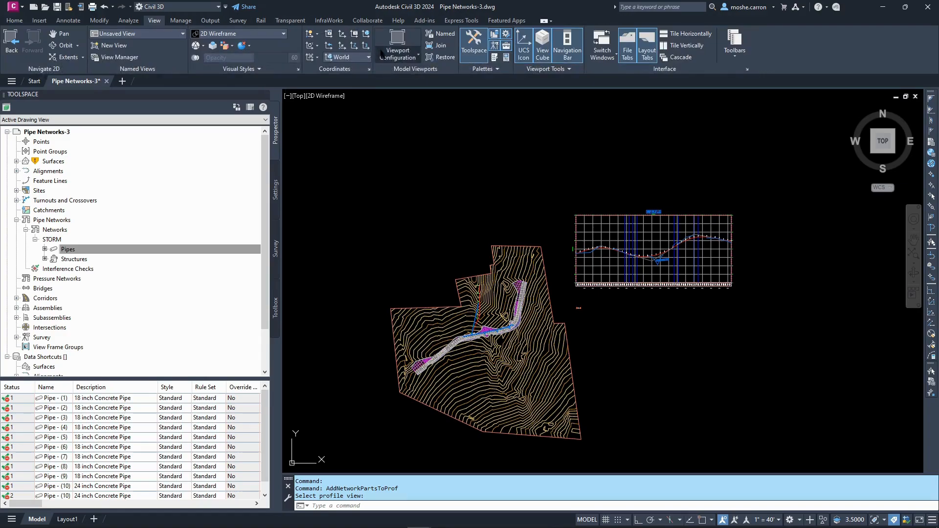
left_click(408, 59)
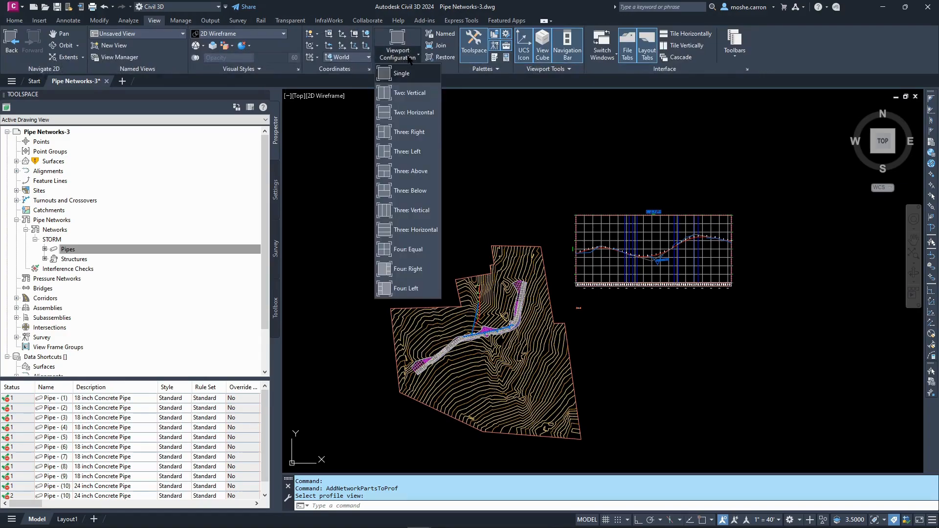
left_click(418, 122)
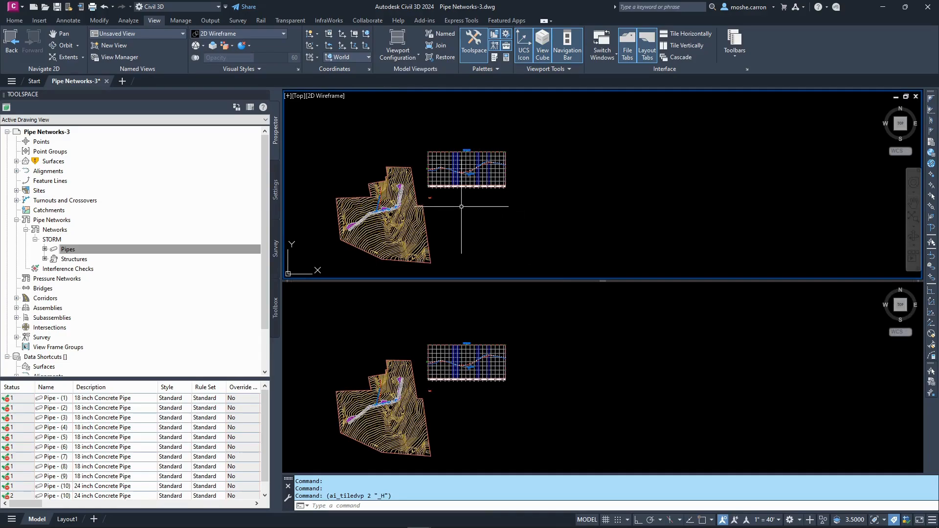
Step: Frame the road corridor plan in the upper viewport and the profile view in the lower viewport
mouse_move(379, 214)
middle_mouse_down()
mouse_move(486, 212)
mouse_move(460, 242)
mouse_move(470, 217)
middle_mouse_up()
scroll(486, 212, "up", 6)
left_click(576, 330)
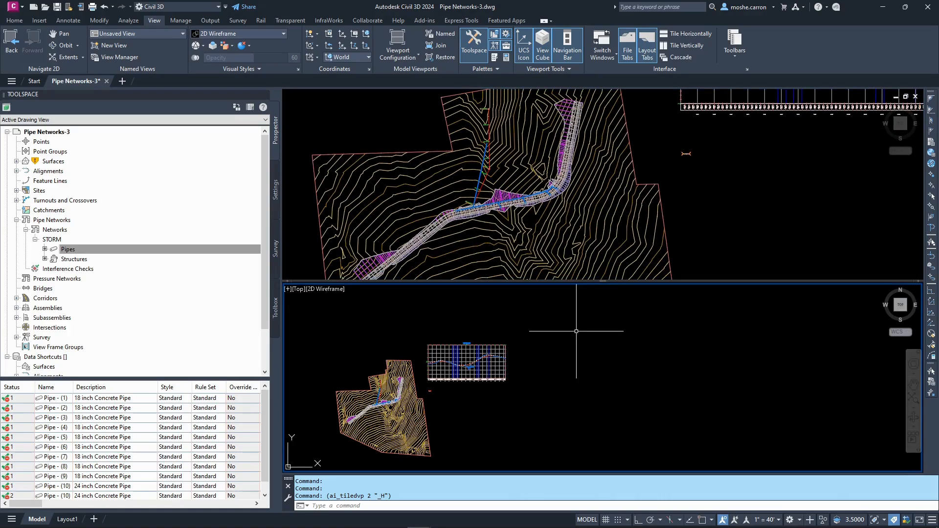
scroll(457, 371, "up", 6)
middle_click_drag(479, 412, 512, 402)
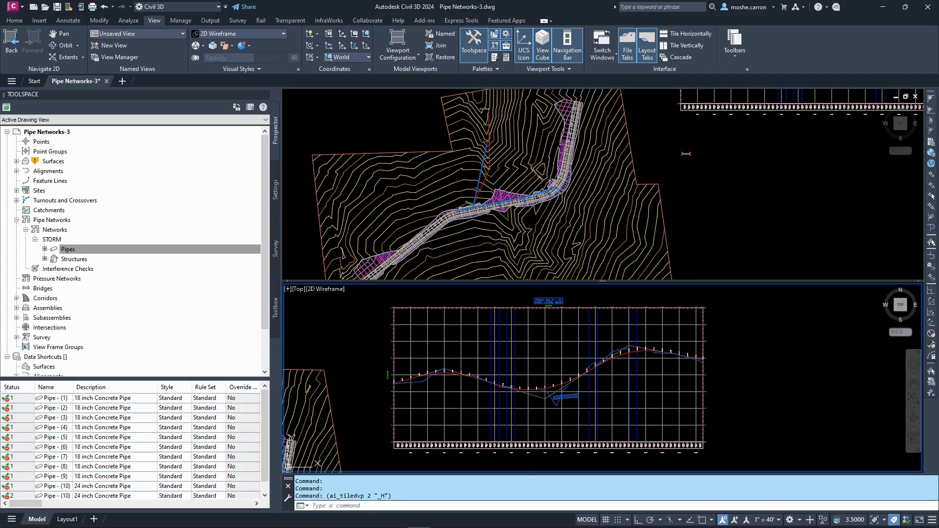
Step: Turn on the Station Tracker for the profile view in all viewports and try it from the plan viewport
left_click(565, 356)
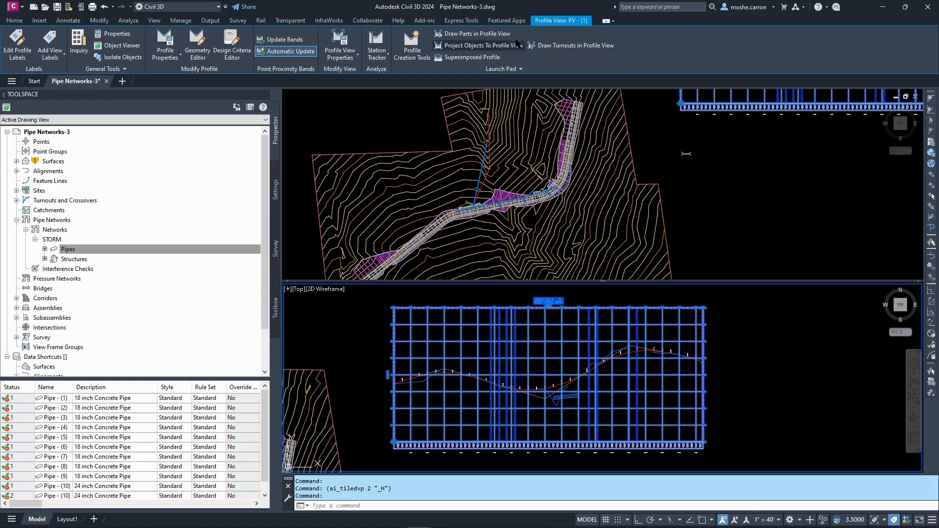
left_click(386, 58)
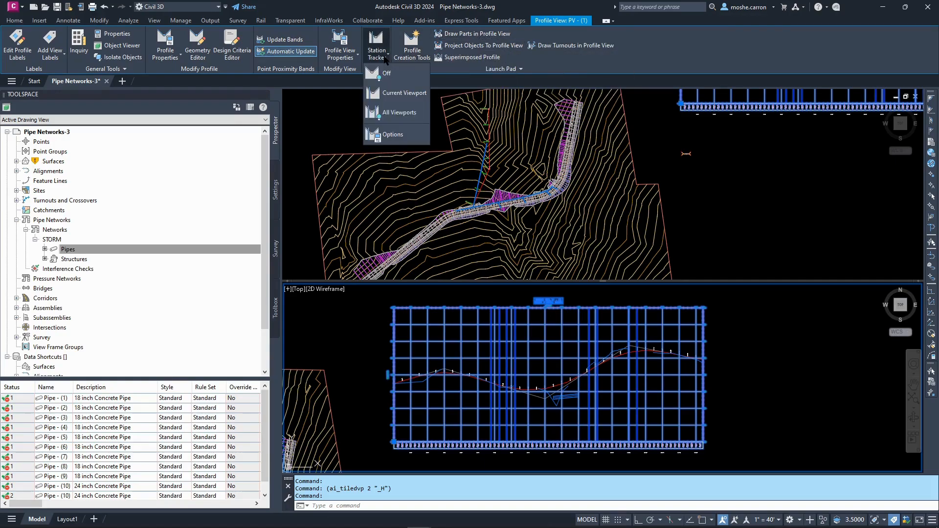
left_click(398, 115)
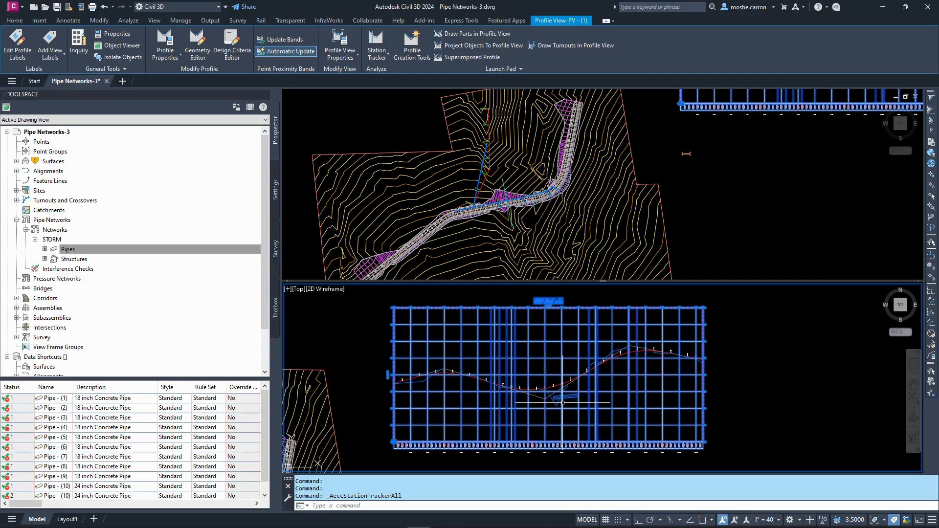
key("Escape")
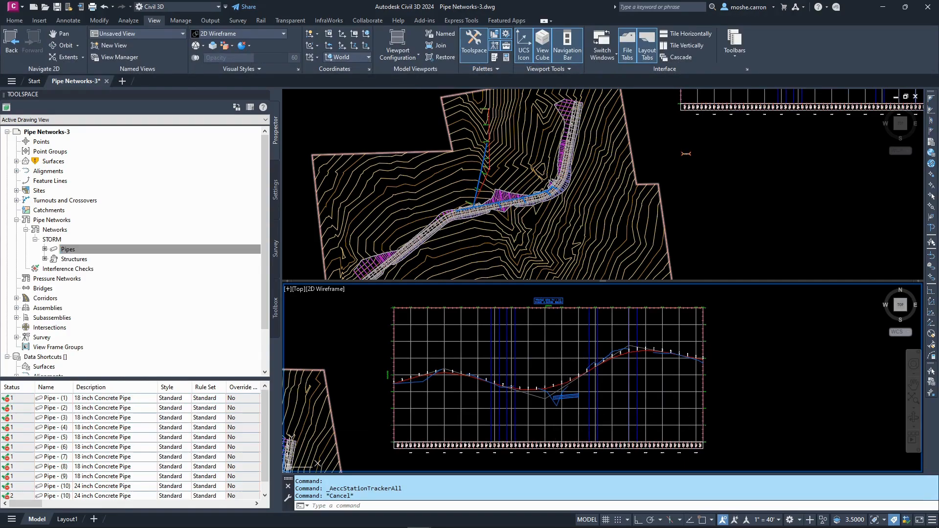
left_click(401, 195)
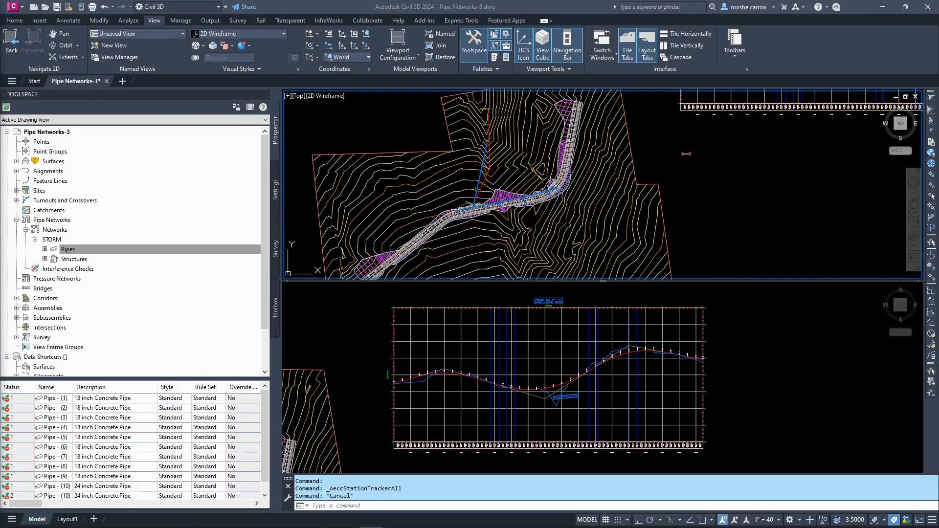
mouse_move(761, 241)
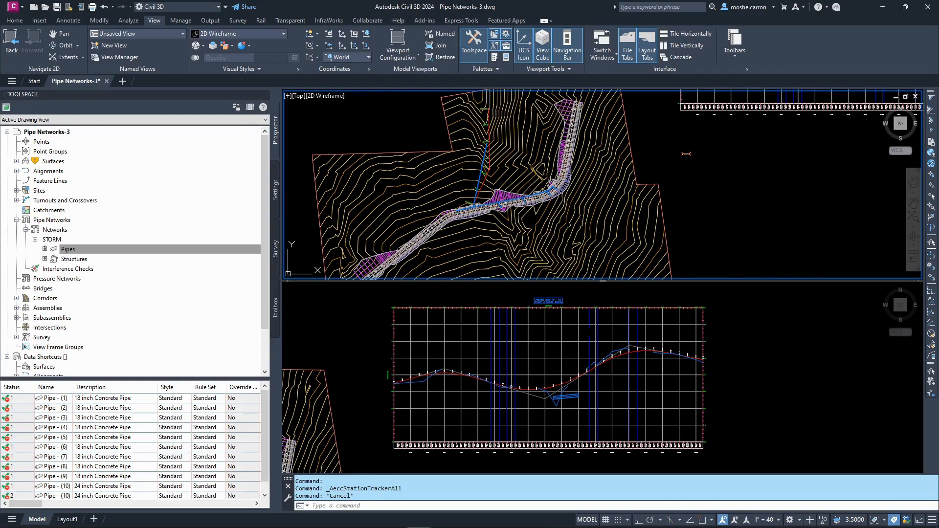
Step: Set every pipe and structure of the STORM network to be drawn in the profile view through the Profile View Properties
left_click(577, 343)
left_click(569, 341)
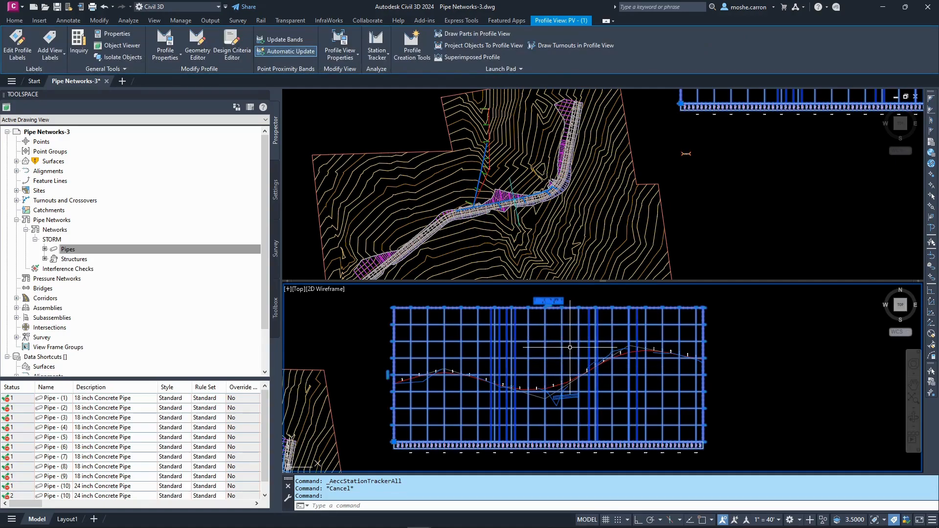
right_click(570, 348)
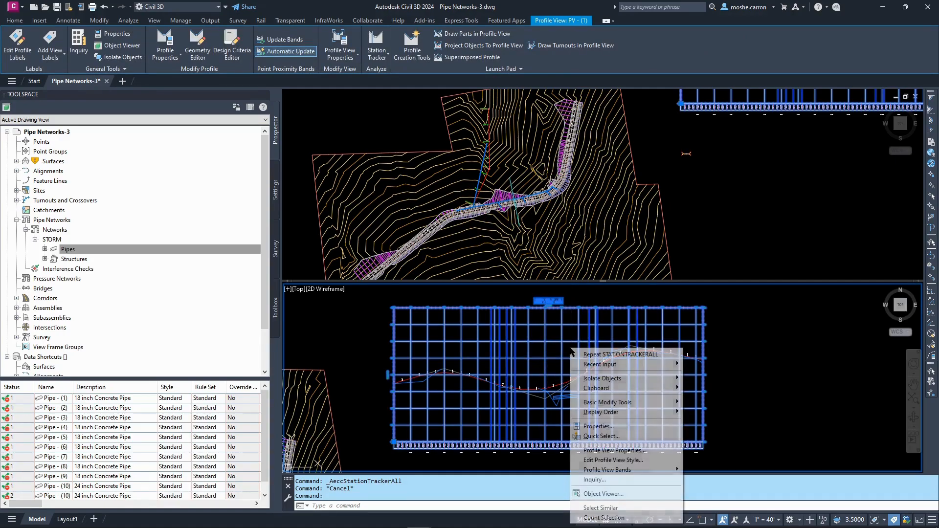
left_click(608, 450)
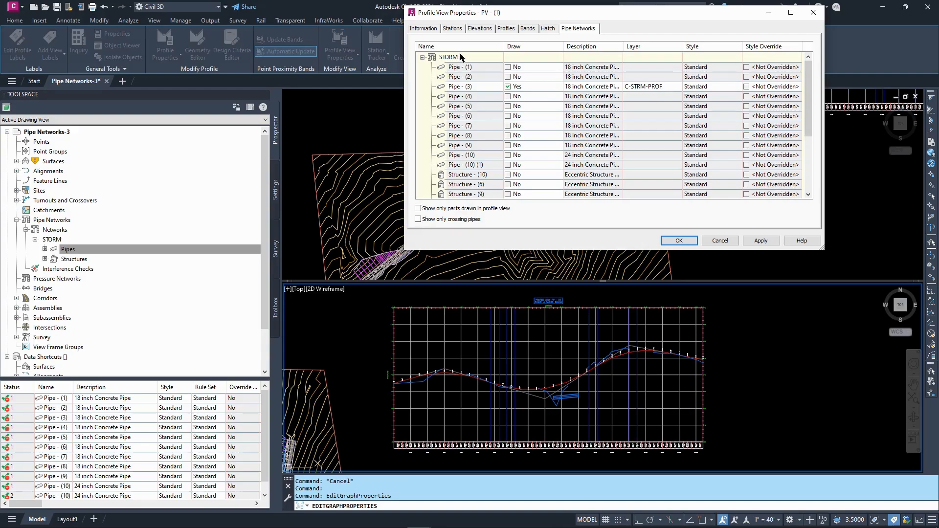
left_click(422, 58)
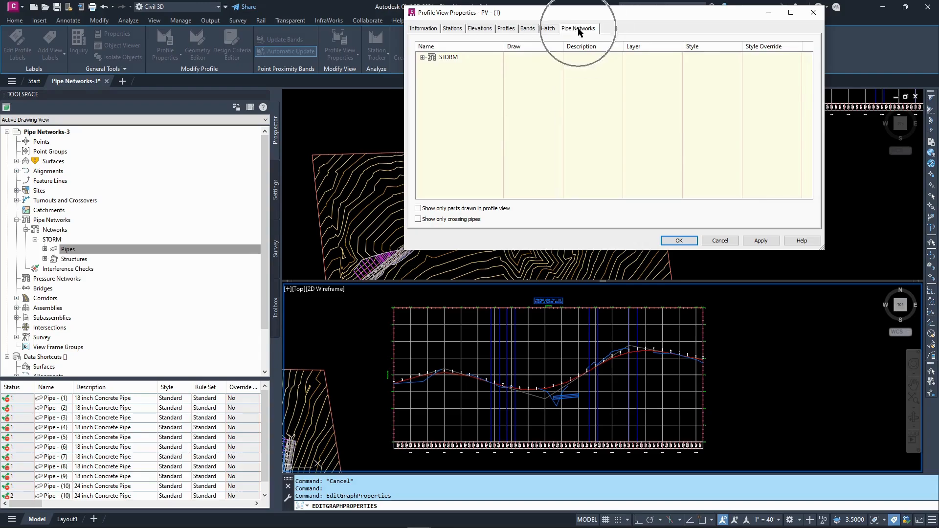
left_click(422, 58)
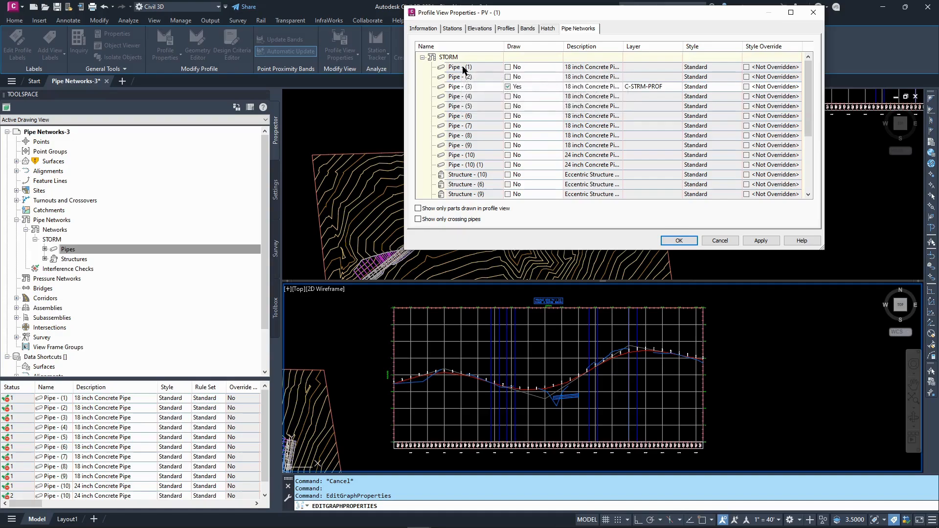
left_click(469, 69)
scroll(477, 148, "down", 4)
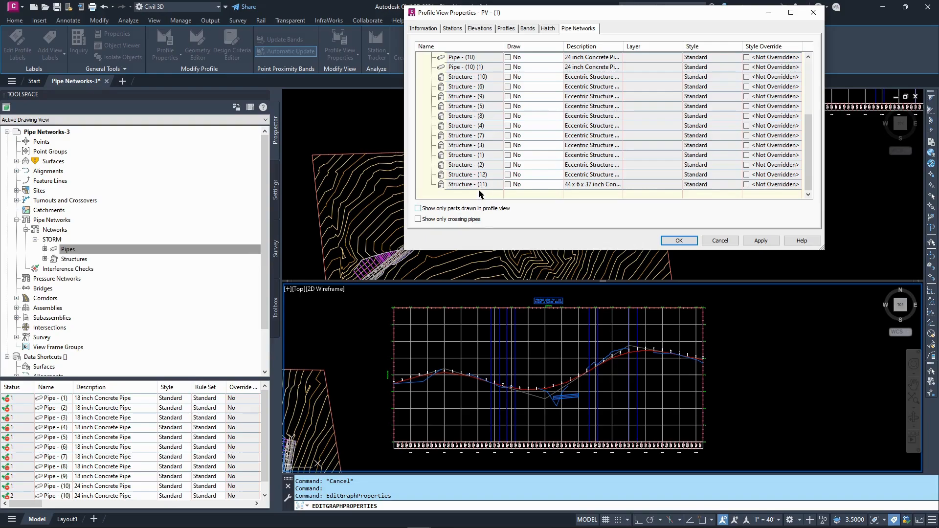
left_click(478, 186, "shift")
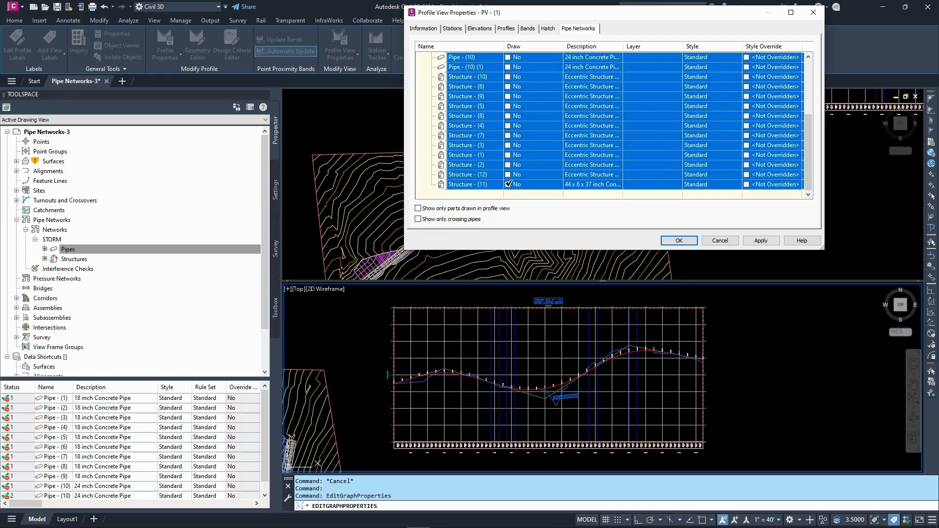
left_click(508, 184)
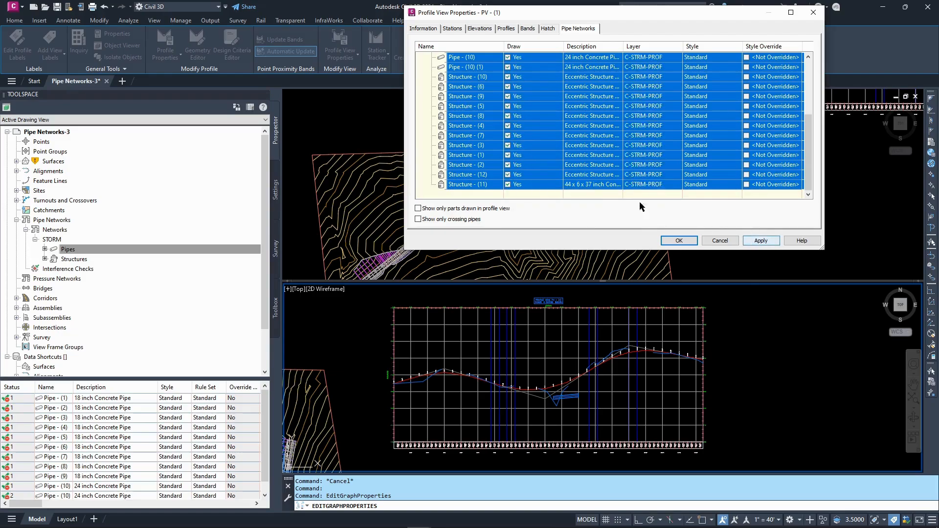
scroll(519, 152, "up", 4)
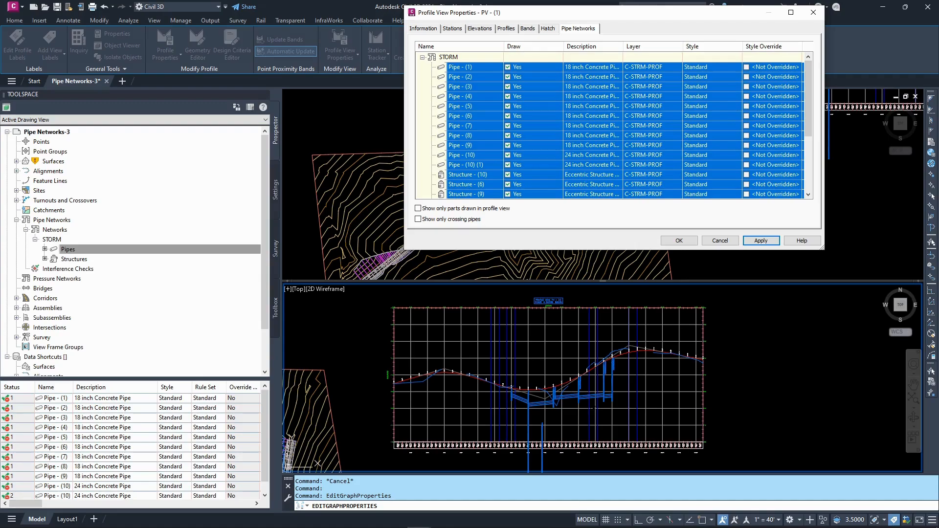
left_click(482, 184)
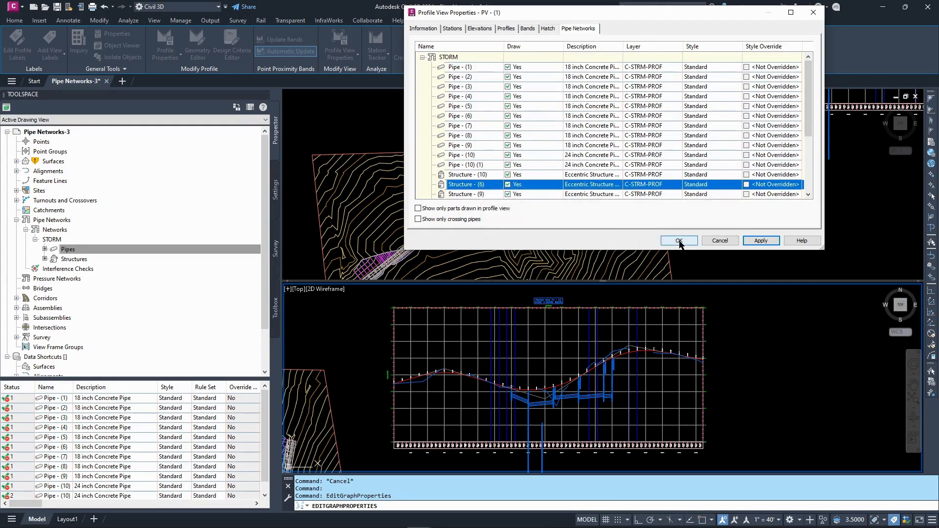
left_click(679, 241)
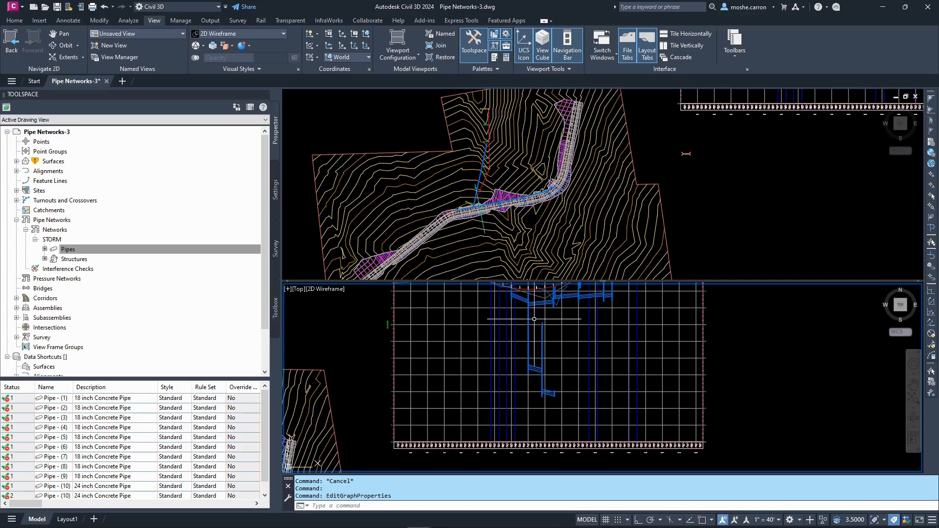
Step: Examine the deep storm pipes in the profile view and trace the 24 inch branch pipes off the road in plan
middle_click_drag(554, 321, 543, 378)
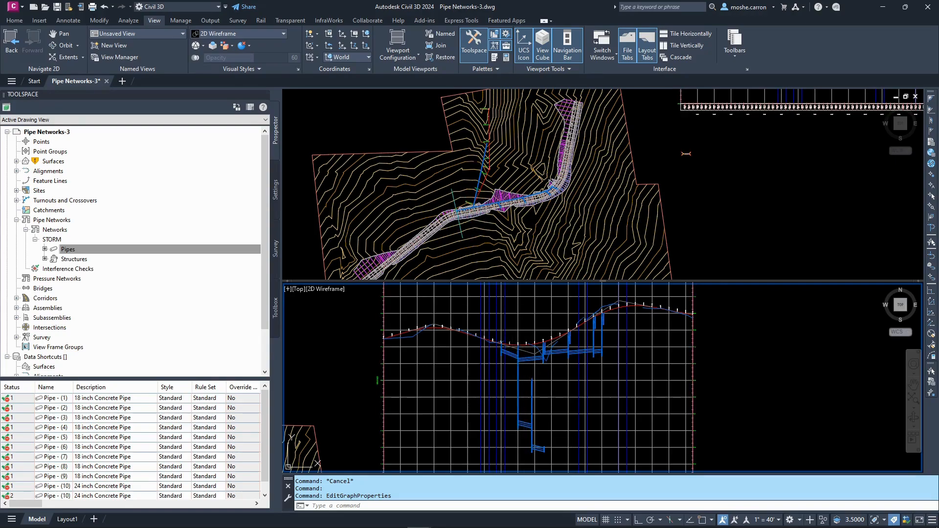
left_click(478, 166)
scroll(480, 177, "up", 4)
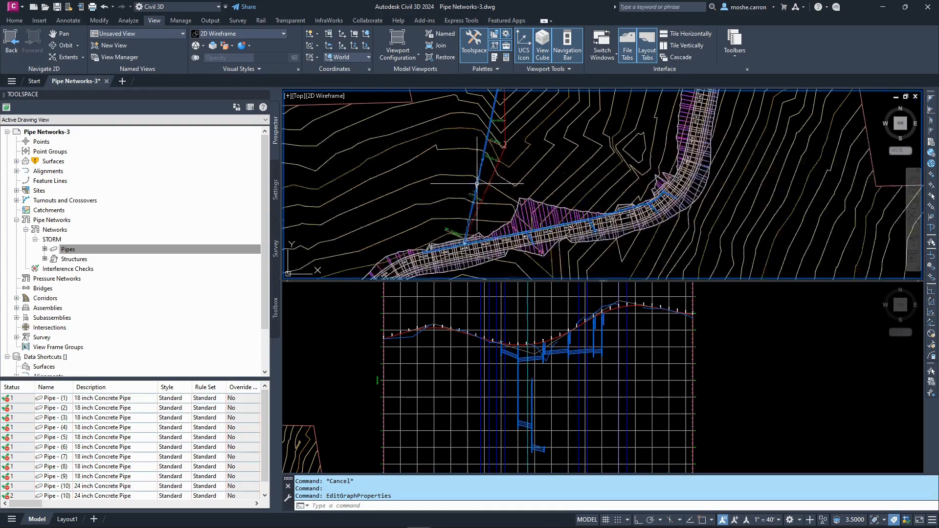
middle_click_drag(484, 208, 481, 231)
scroll(481, 229, "down", 2)
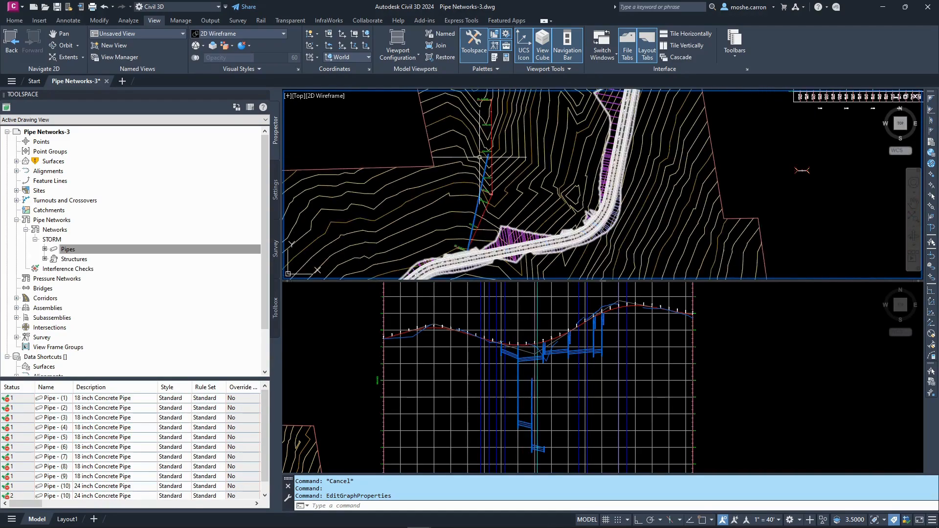
scroll(475, 207, "up", 5)
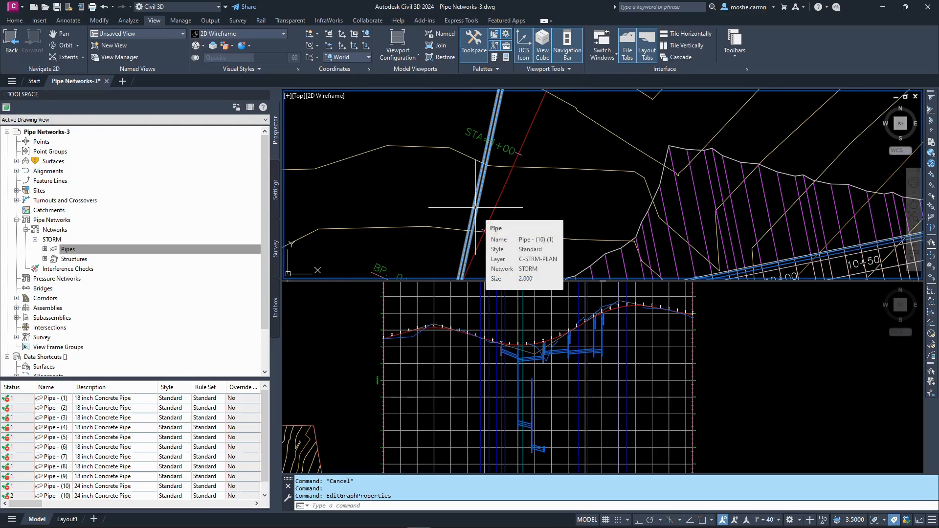
scroll(475, 207, "down", 4)
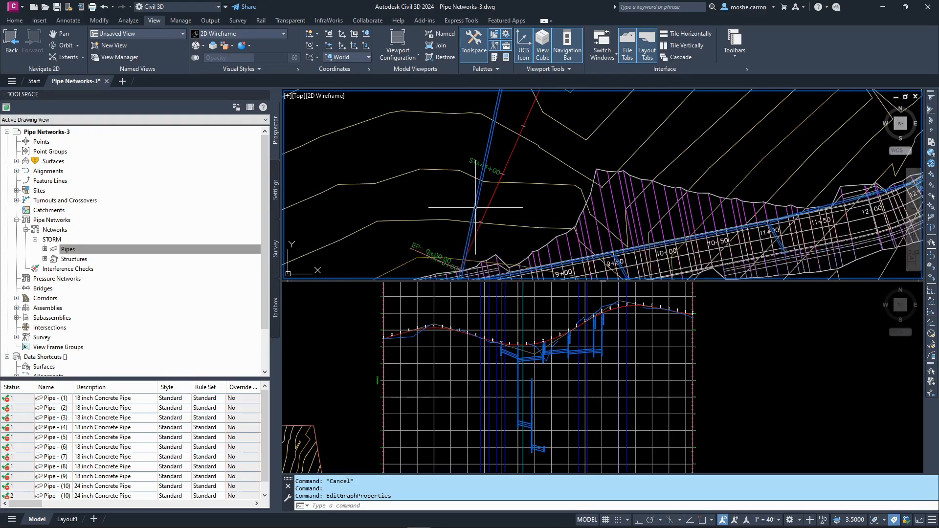
scroll(504, 117, "up", 2)
middle_click_drag(504, 118, 496, 202)
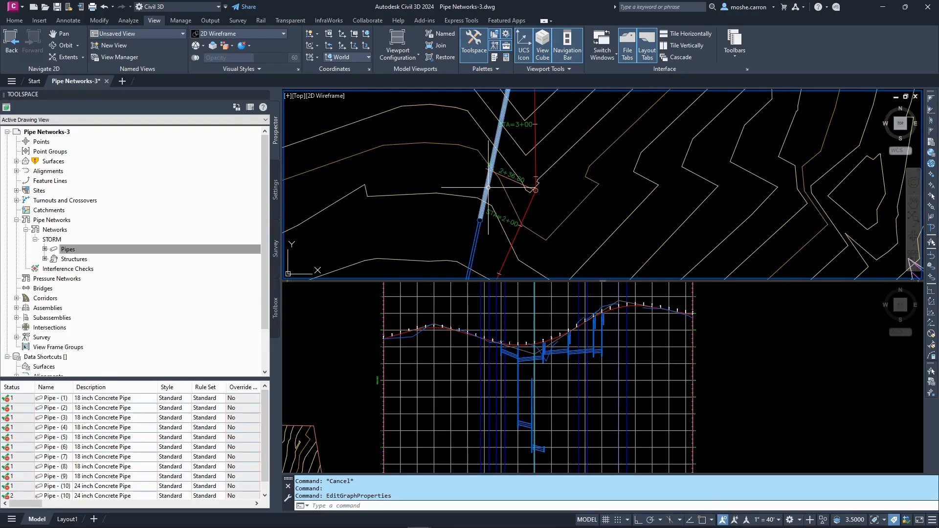
middle_click_drag(526, 213, 528, 158)
Step: Turn off drawing of Pipe - (10) and Pipe - (10) (1) in the profile view through the Profile View Properties
left_click(555, 397)
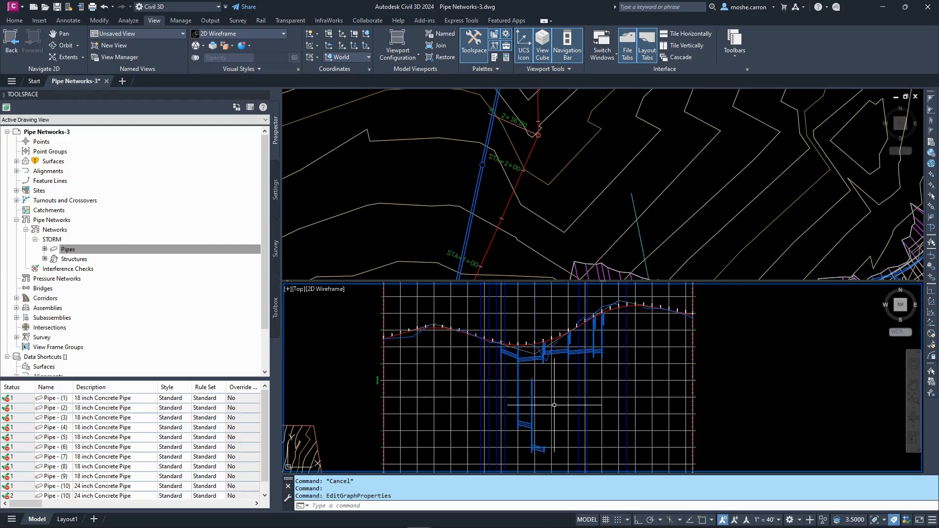
middle_click_drag(547, 406, 548, 359)
scroll(541, 362, "up", 2)
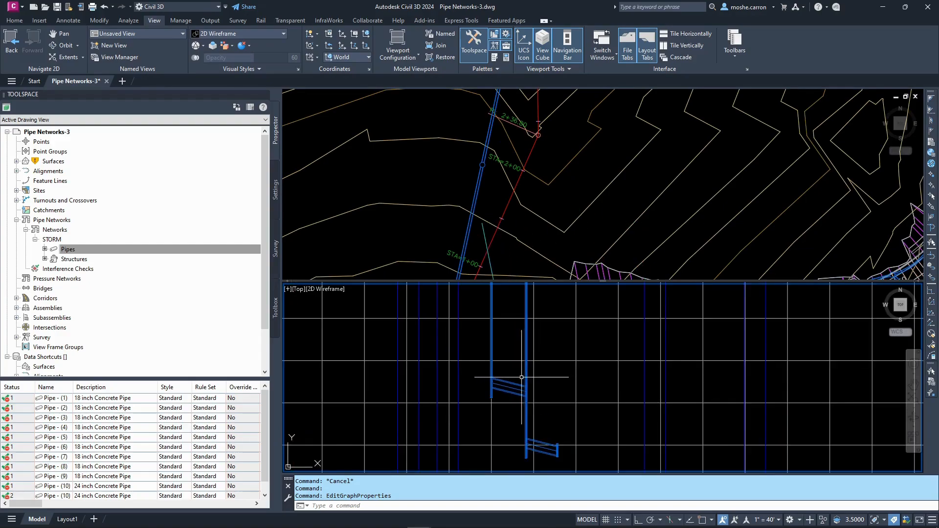
scroll(519, 371, "down", 2)
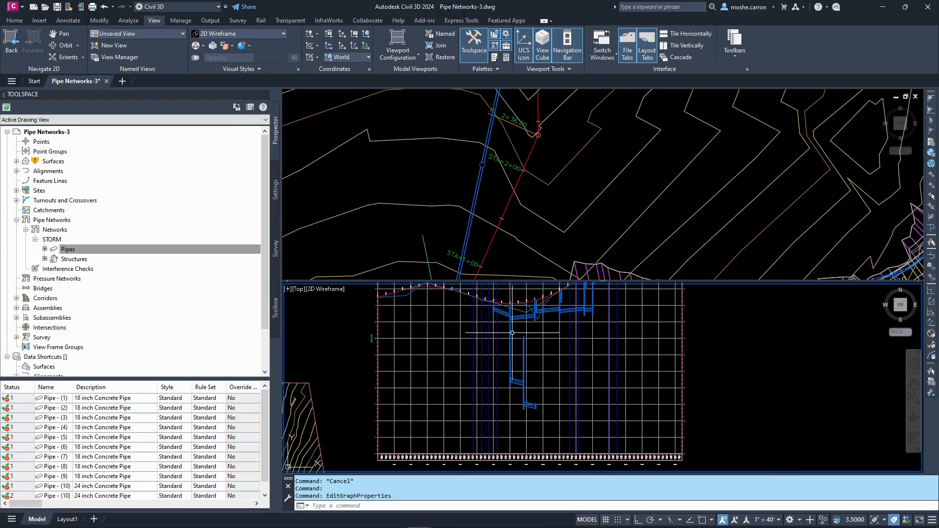
scroll(518, 380, "up", 5)
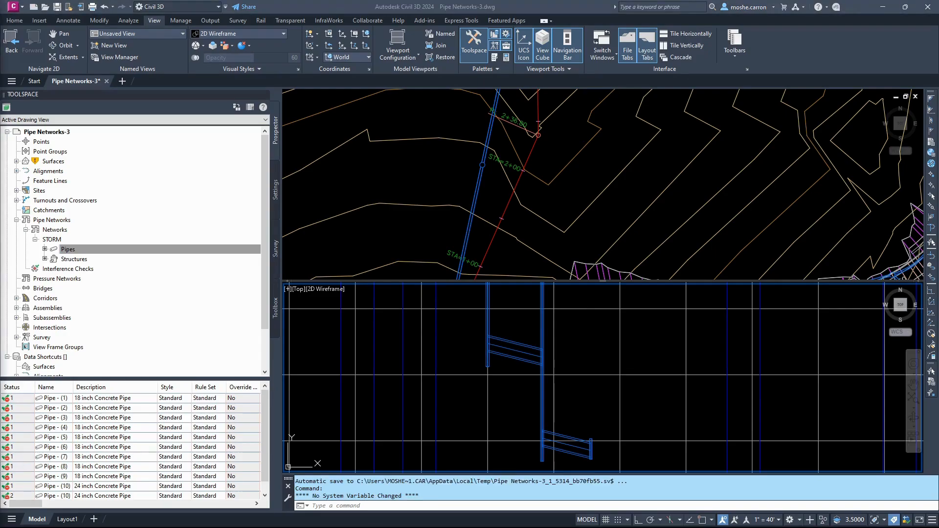
left_click(620, 344)
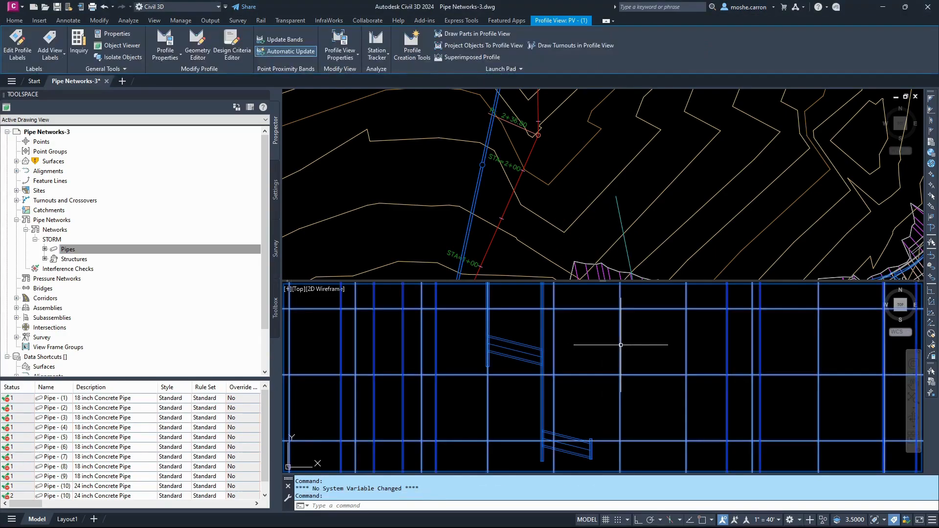
right_click(620, 345)
left_click(669, 447)
left_click(481, 167)
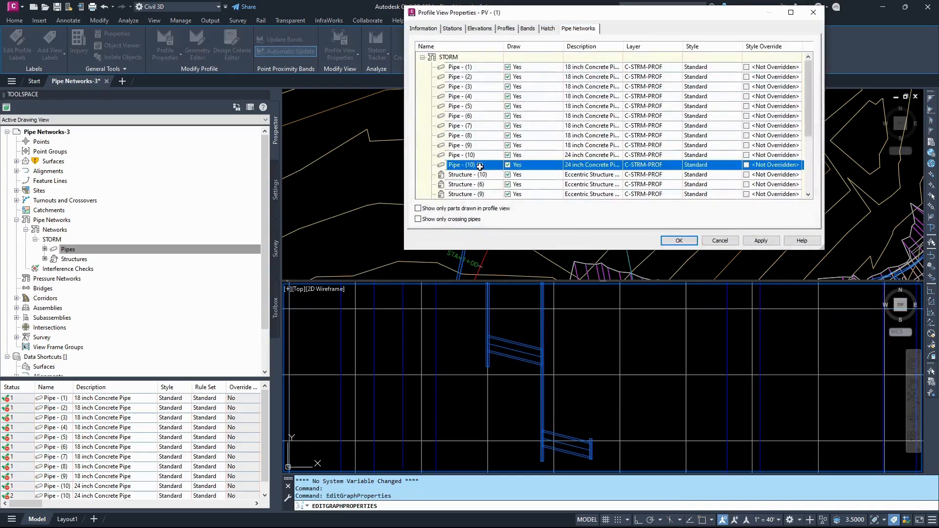
left_click(508, 155)
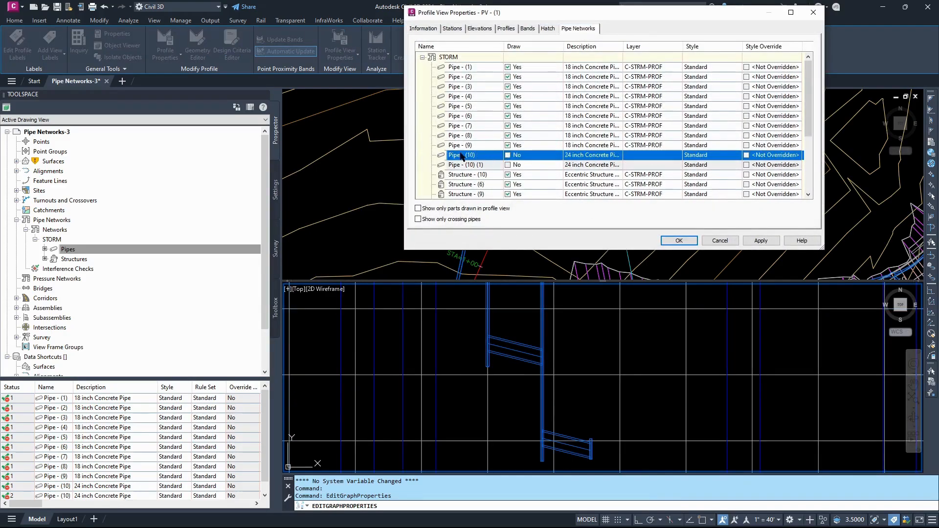
scroll(462, 156, "down", 4)
left_click(677, 240)
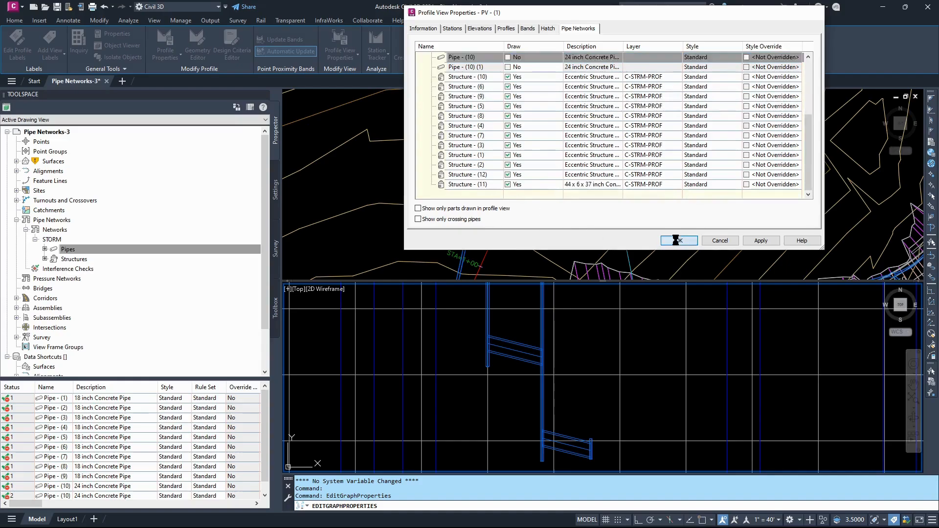
Step: Erase the two deep structures of the off-road branch, including Structure - (11), from the profile view
scroll(587, 371, "down", 3)
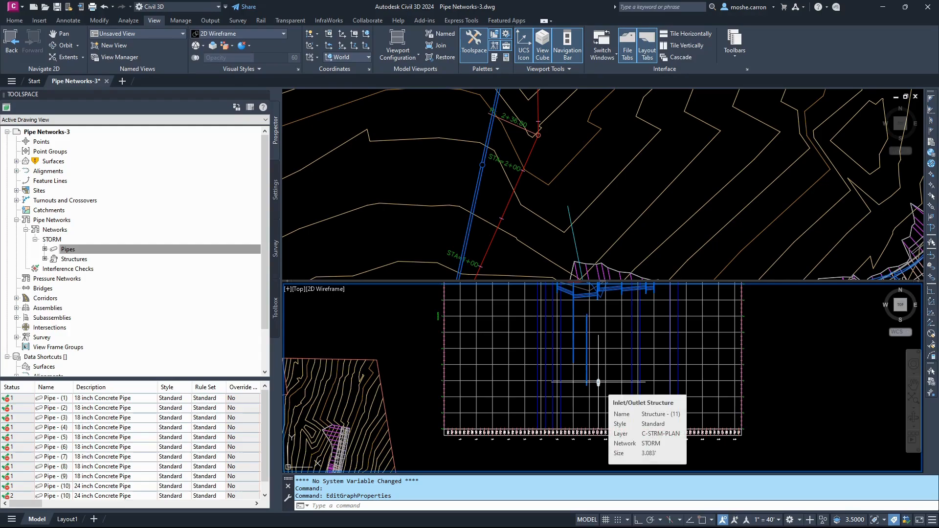
left_click(598, 382)
scroll(586, 379, "up", 4)
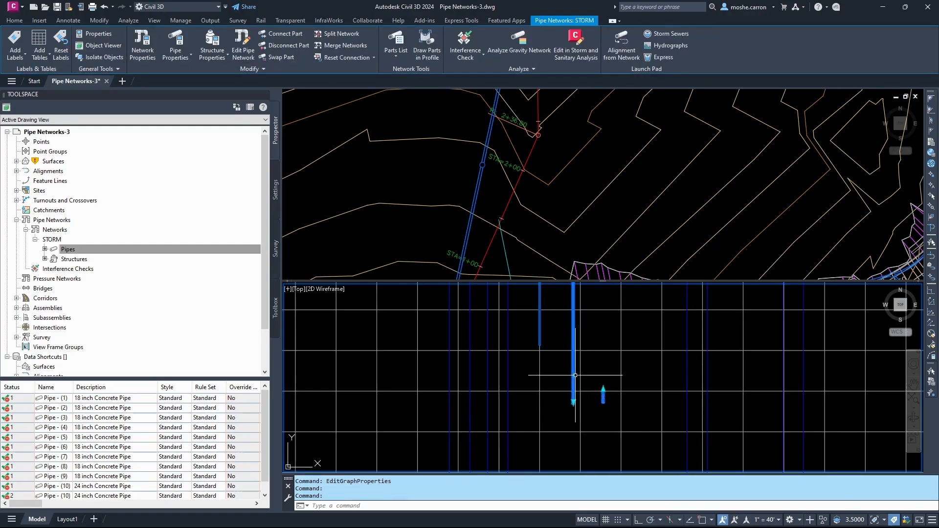
key("Delete")
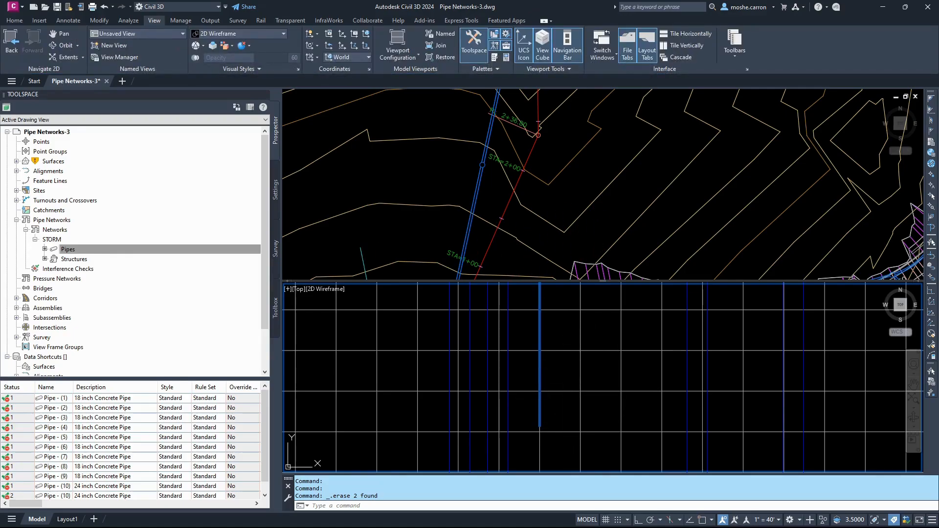
Step: Compare the storm network in plan with the road pipes and structures still drawn in the profile view
left_click(477, 147)
scroll(477, 147, "down", 5)
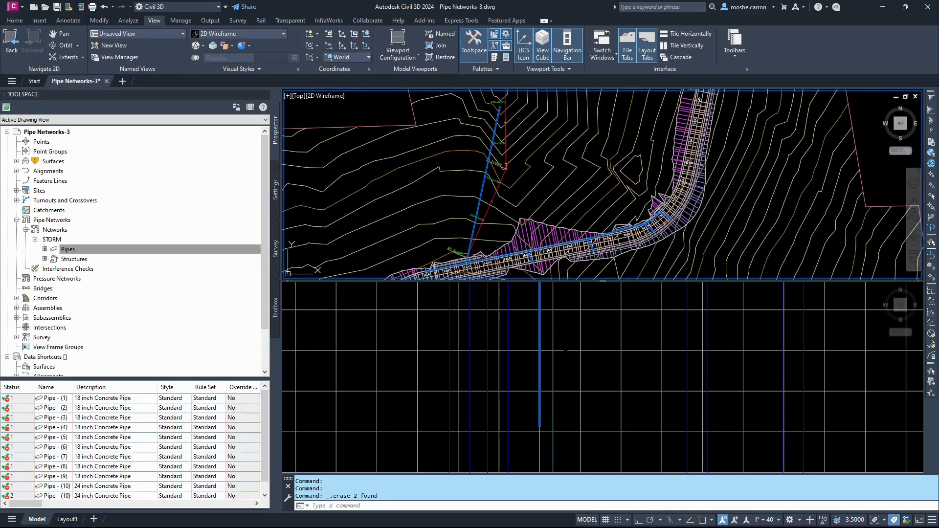
left_click(557, 378)
scroll(526, 380, "down", 5)
scroll(436, 359, "up", 2)
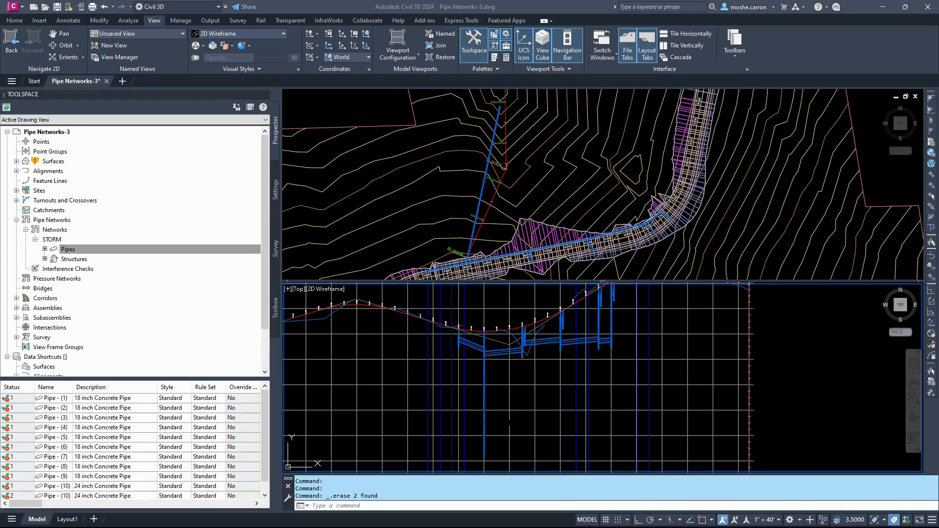
scroll(458, 342, "up", 2)
scroll(458, 342, "up", 3)
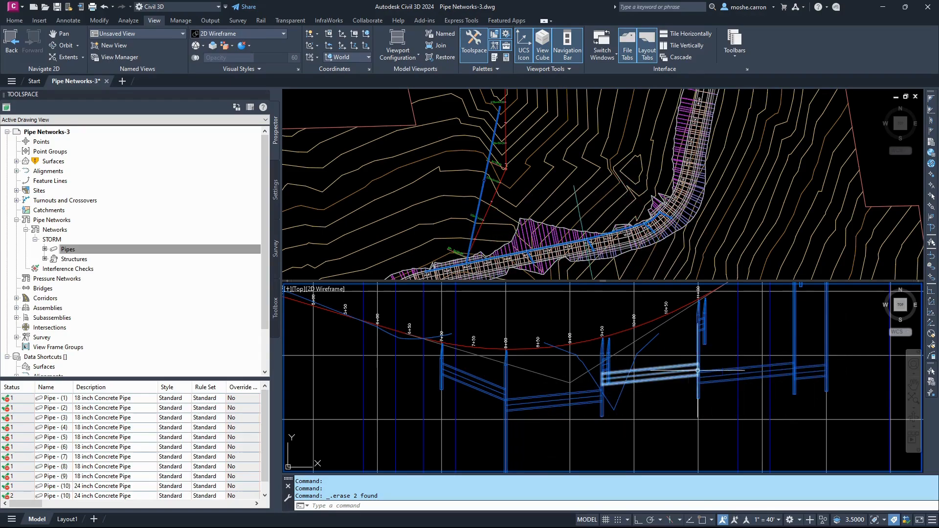
Step: Try moving the whole pipe between stations 7+00 and 8+00 vertically in the profile view, and undo the move
left_click(460, 383)
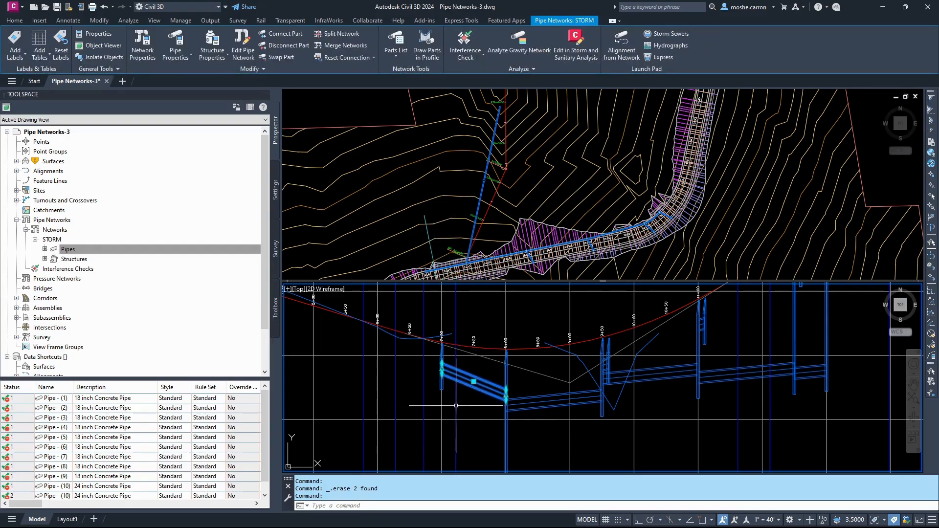
scroll(501, 404, "up", 4)
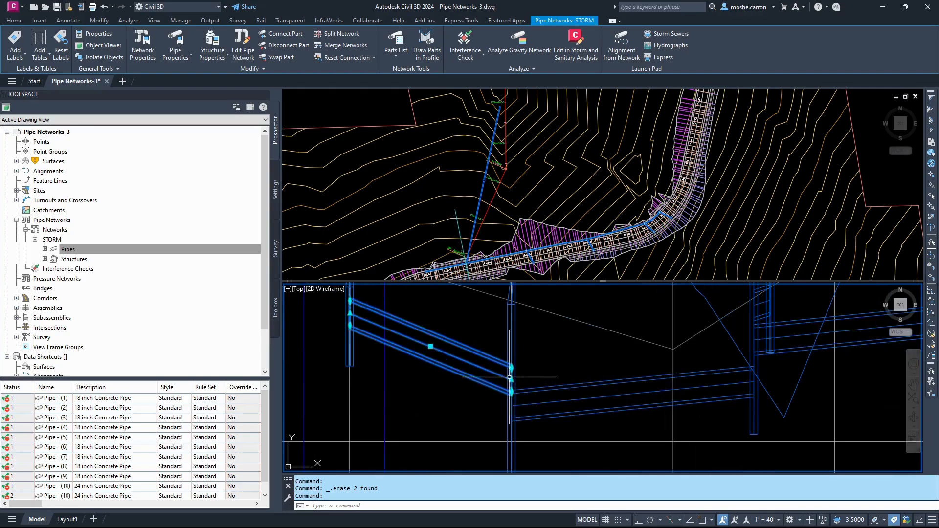
left_click(430, 346)
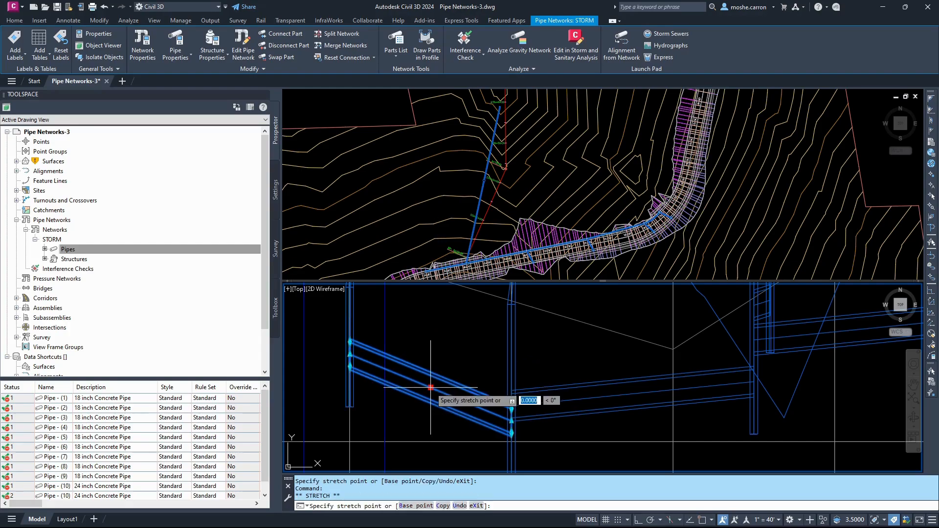
left_click(431, 353)
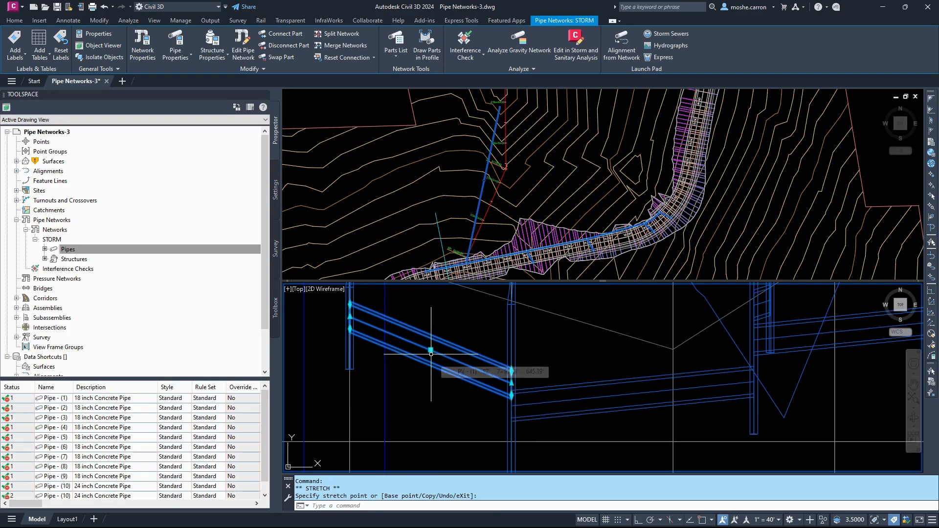
key("Escape")
key("ctrl+z")
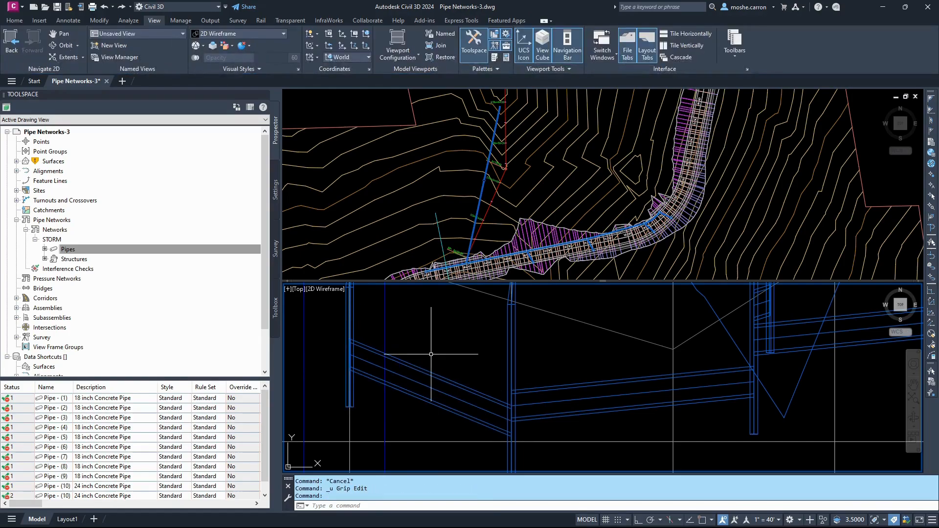
Step: Try different elevations for the station 8+00 end of the same pipe, keeping its other end fixed
left_click(499, 375)
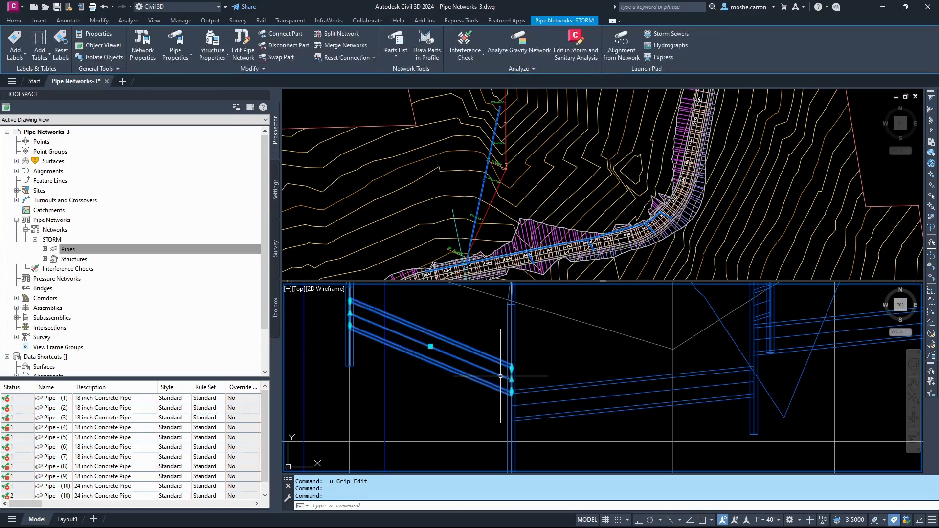
left_click(512, 380)
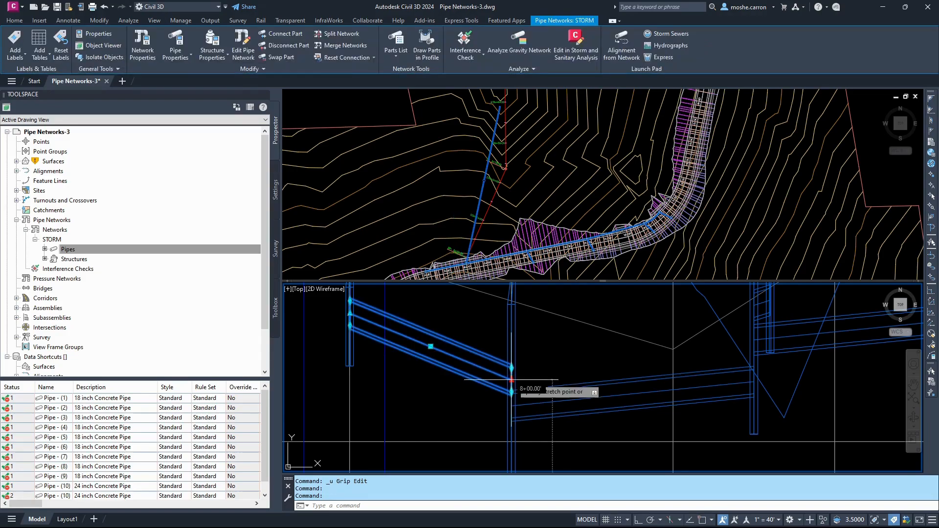
left_click(509, 345)
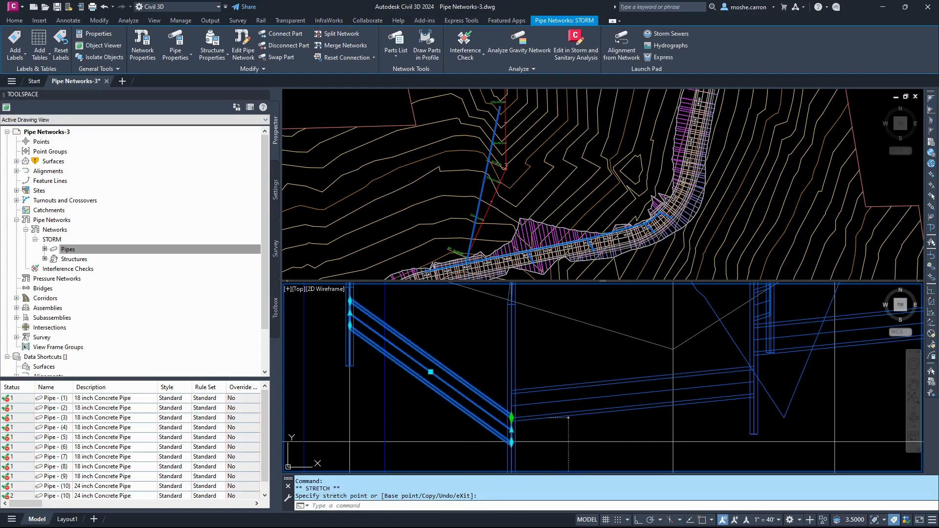
left_click(512, 350)
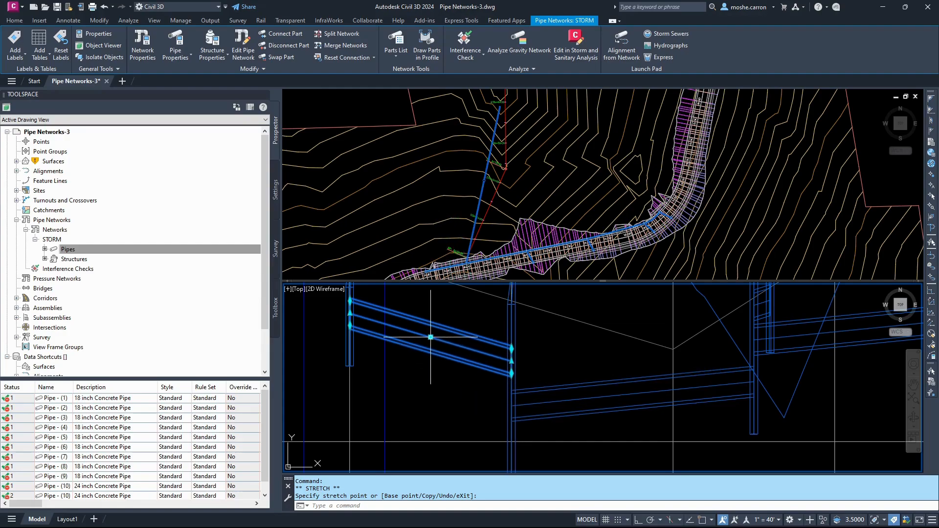
Step: Raise the whole pipe between stations 8+00 and 9+50 in the profile view in two small vertical moves
scroll(469, 367, "down", 2)
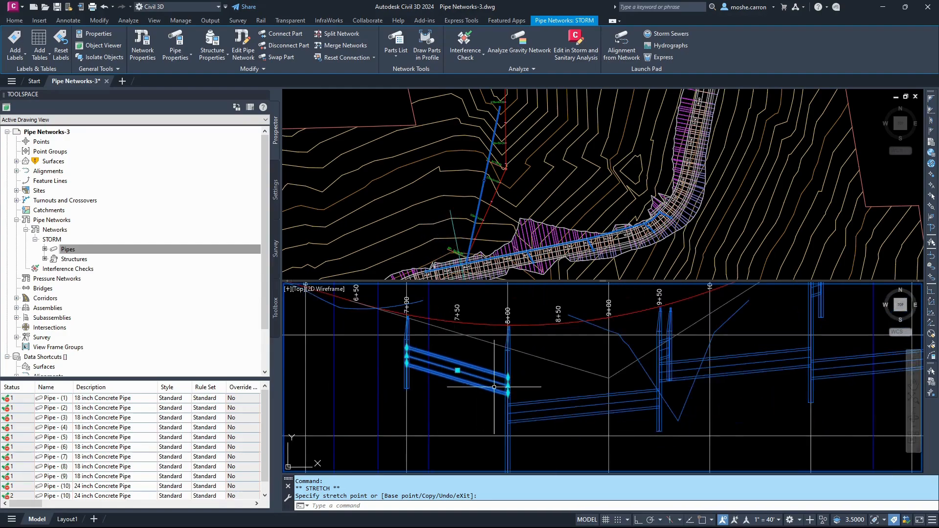
left_click(525, 403)
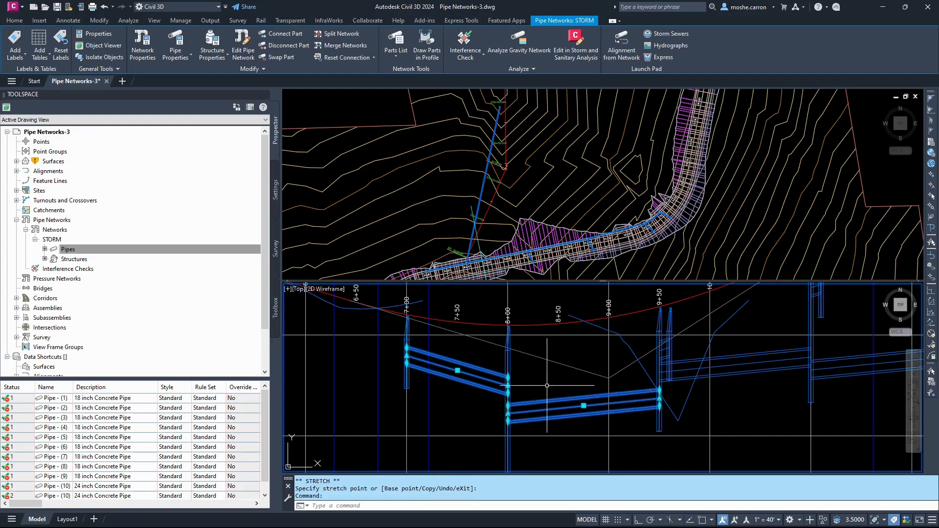
middle_click_drag(526, 398, 509, 377)
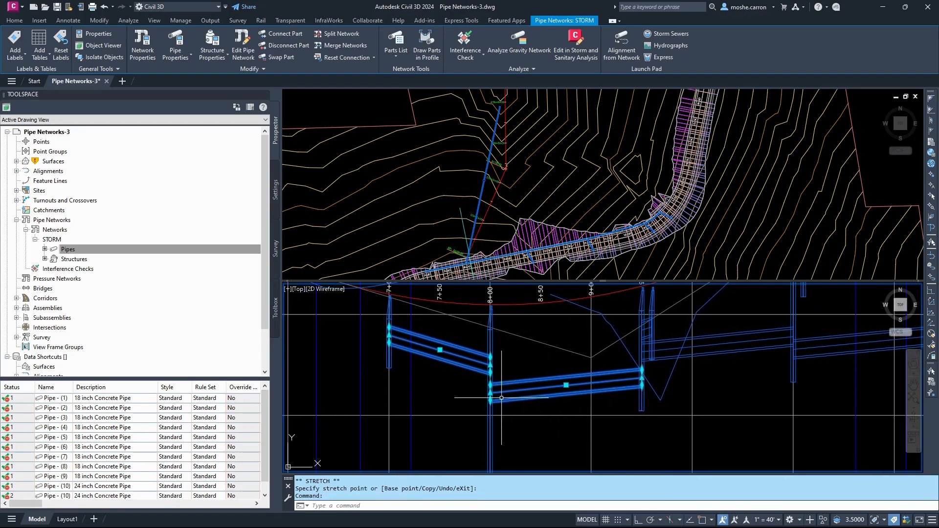
left_click(565, 385)
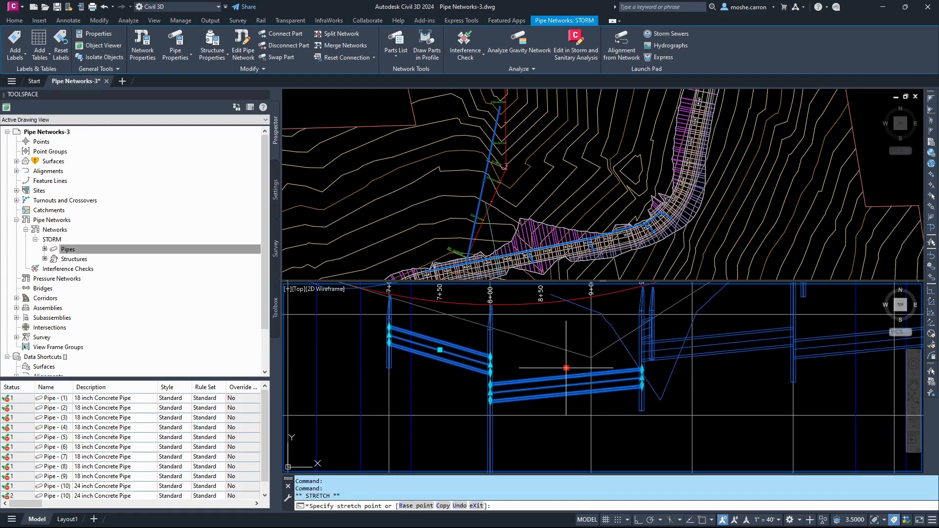
left_click(565, 367)
scroll(503, 366, "up", 2)
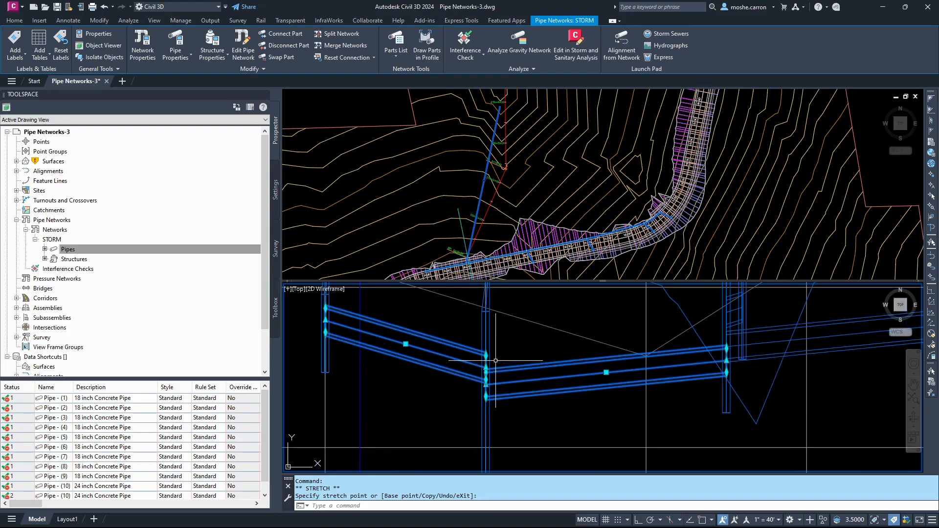
left_click(606, 373)
left_click(606, 361)
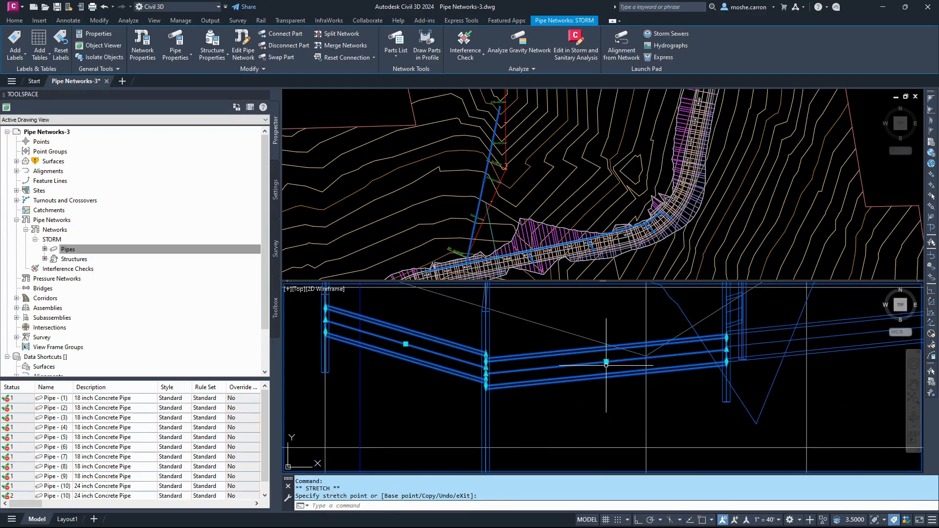
Step: Snap the invert of the 7+00 to 8+00 pipe to the adjoining pipe's invert at the station 8+00 structure
middle_click_drag(504, 362, 520, 360)
scroll(498, 354, "up", 2)
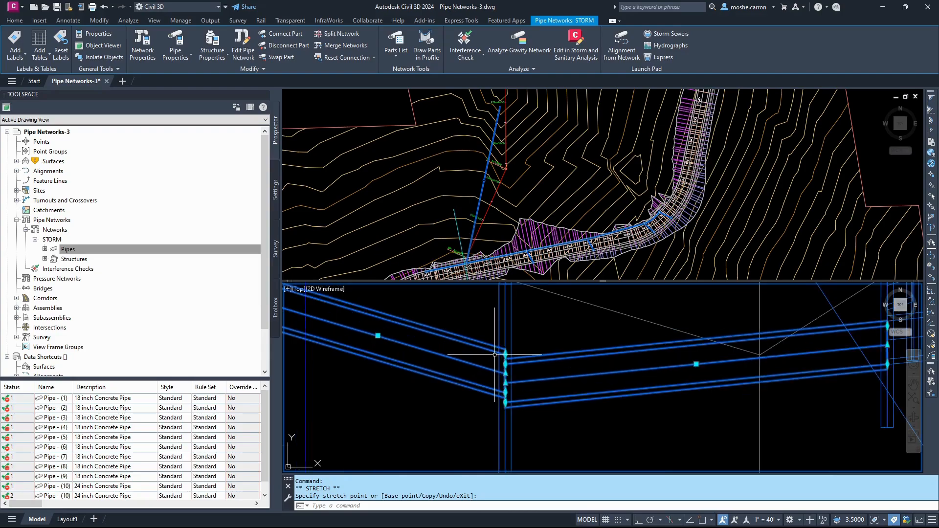
left_click(505, 392)
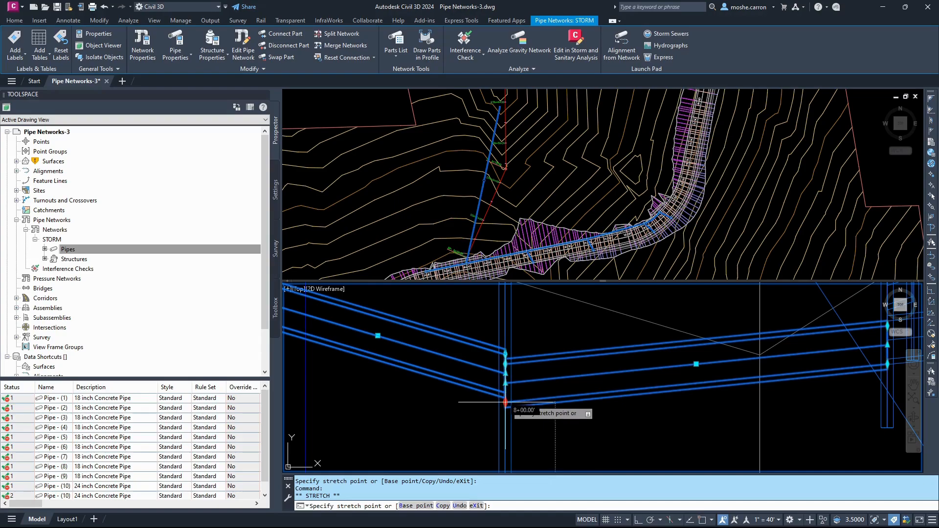
key("Escape")
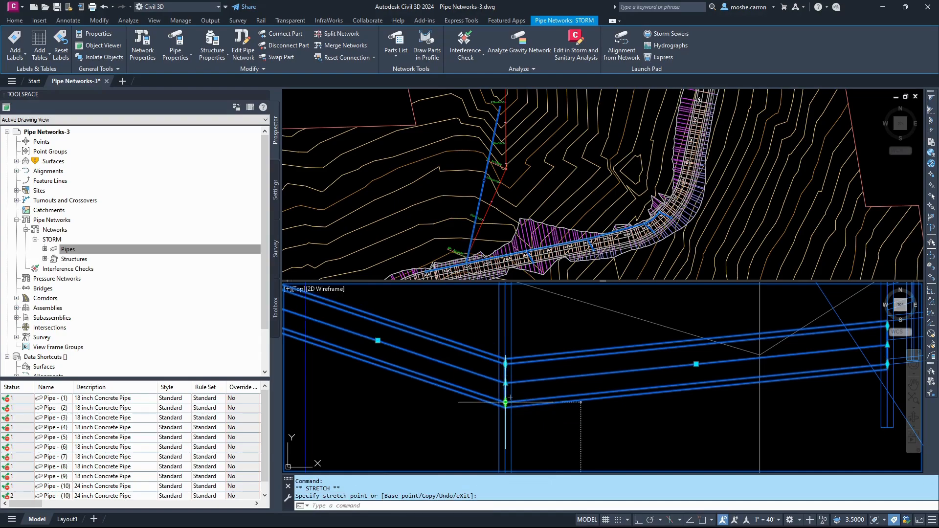
key("Escape")
Step: Open the Pipe Properties of Pipe - (3), which runs from station 9+50 to 11+00 in the profile view
middle_click_drag(565, 405, 542, 395)
scroll(524, 383, "down", 1)
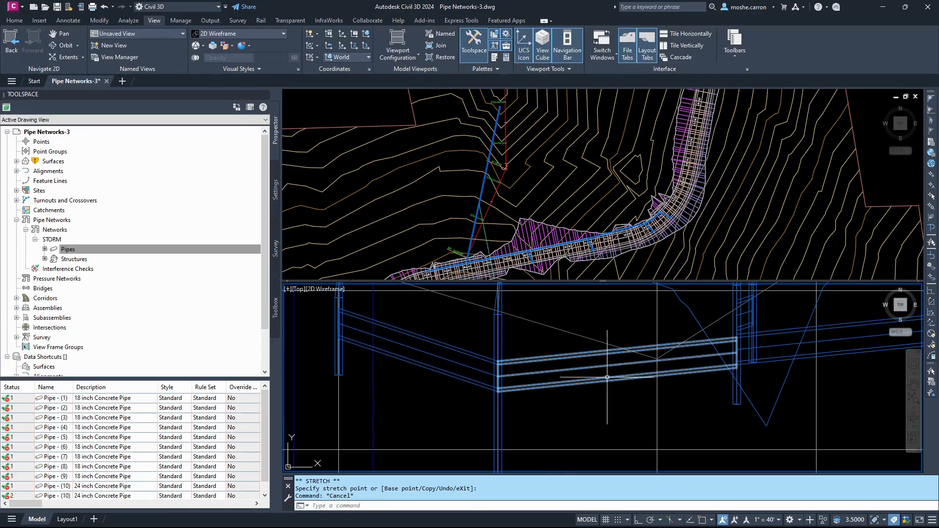
middle_click_drag(706, 356, 601, 357)
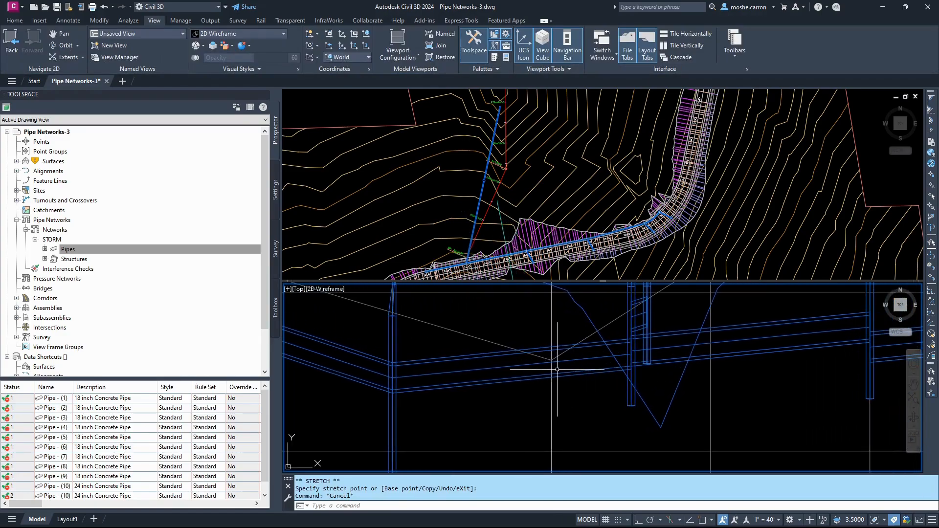
scroll(600, 373, "down", 3)
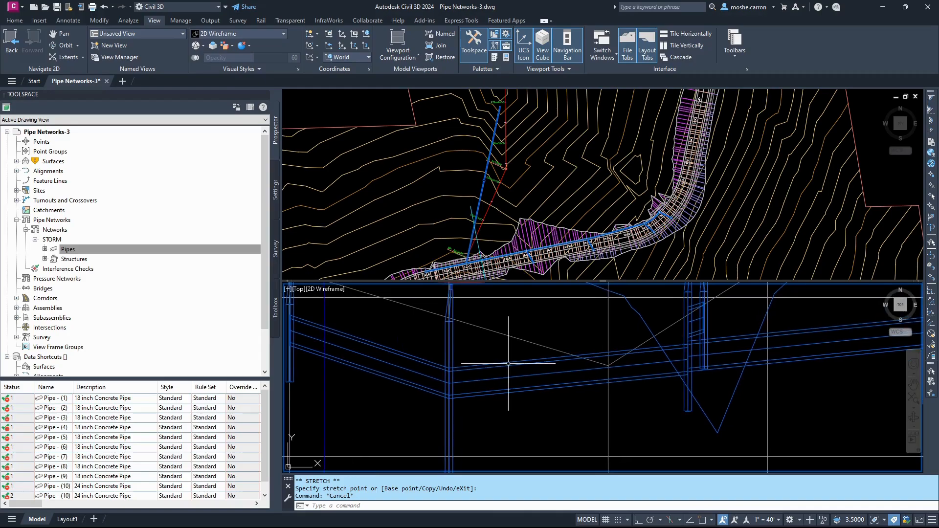
middle_click_drag(763, 355, 638, 377)
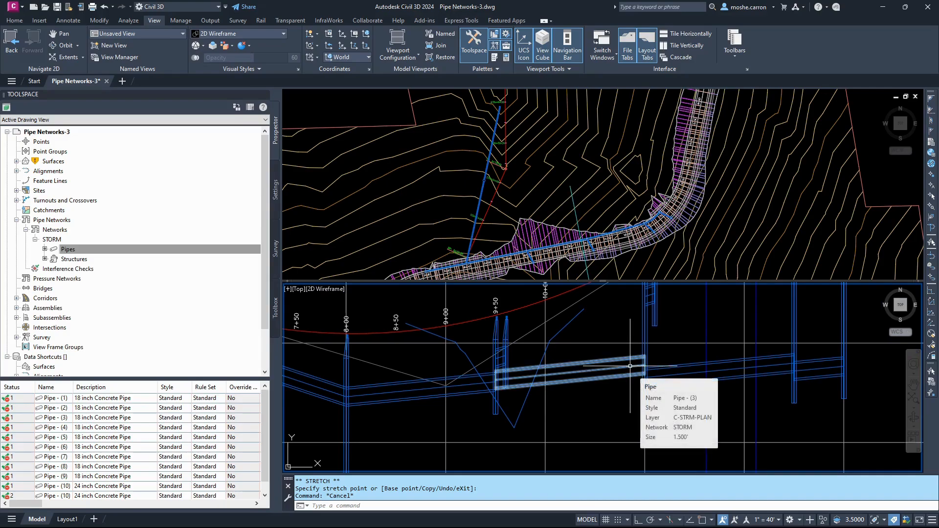
left_click(630, 366)
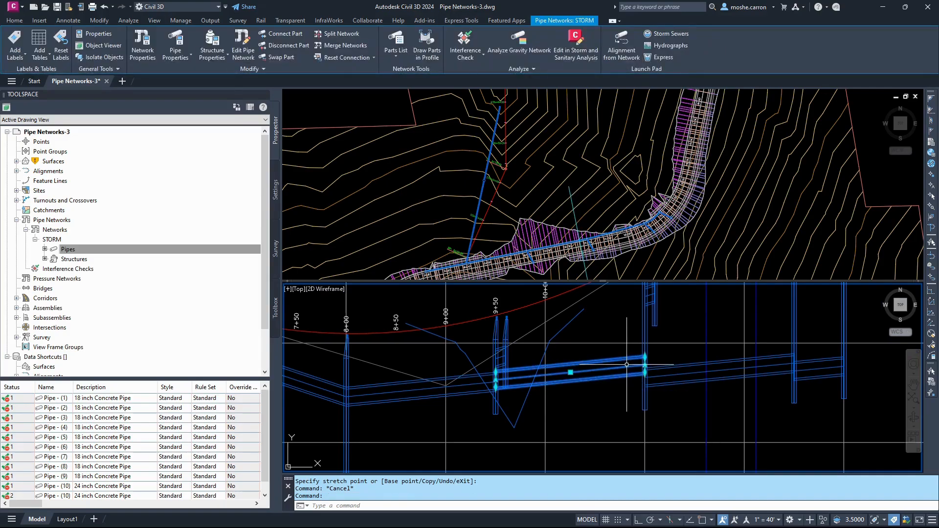
right_click(627, 365)
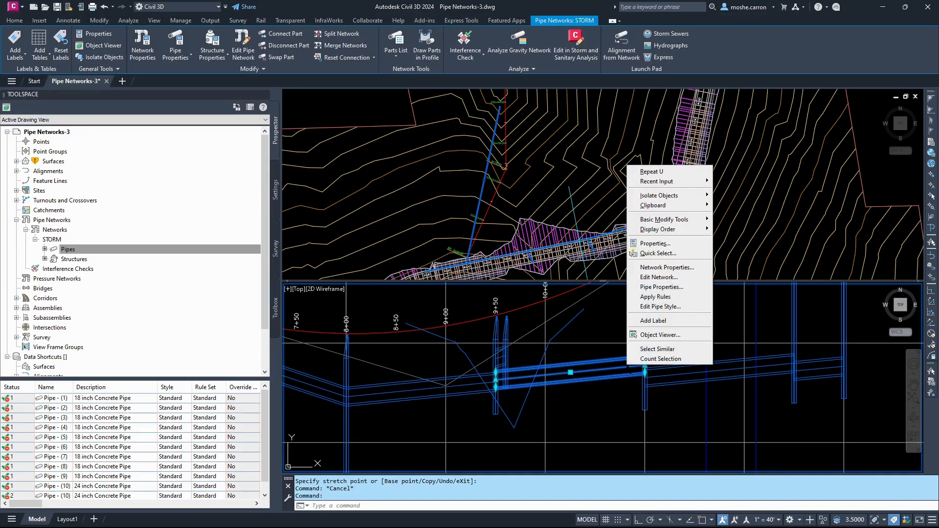
left_click(642, 288)
left_click_drag(641, 137, 284, 117)
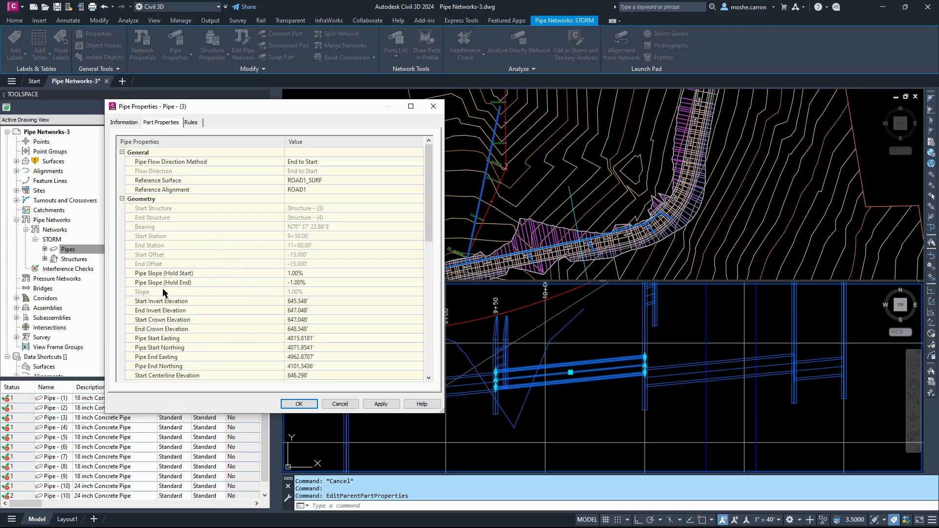
Step: Collapse all part property groups of Pipe - (3) and expand only Part Data
left_click(122, 152)
left_click(122, 161)
left_click(122, 171)
left_click(121, 180)
left_click(122, 190)
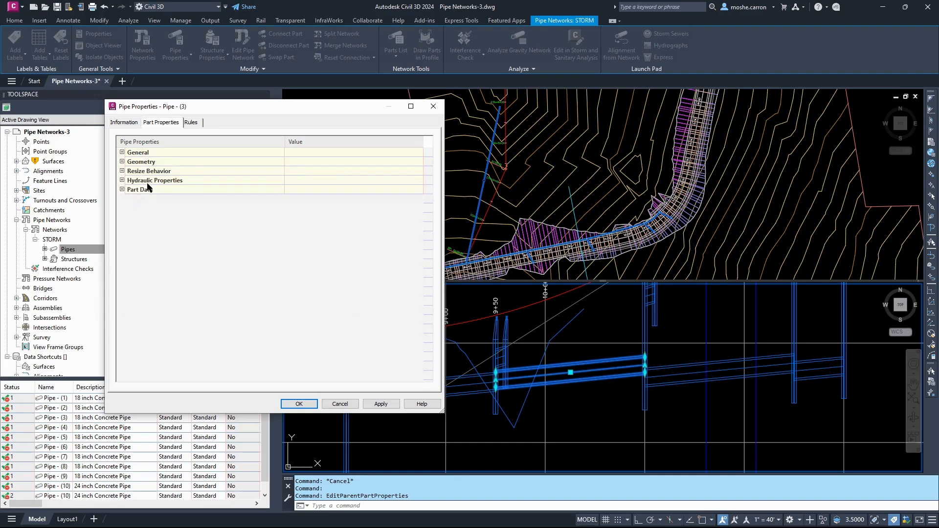
left_click(122, 189)
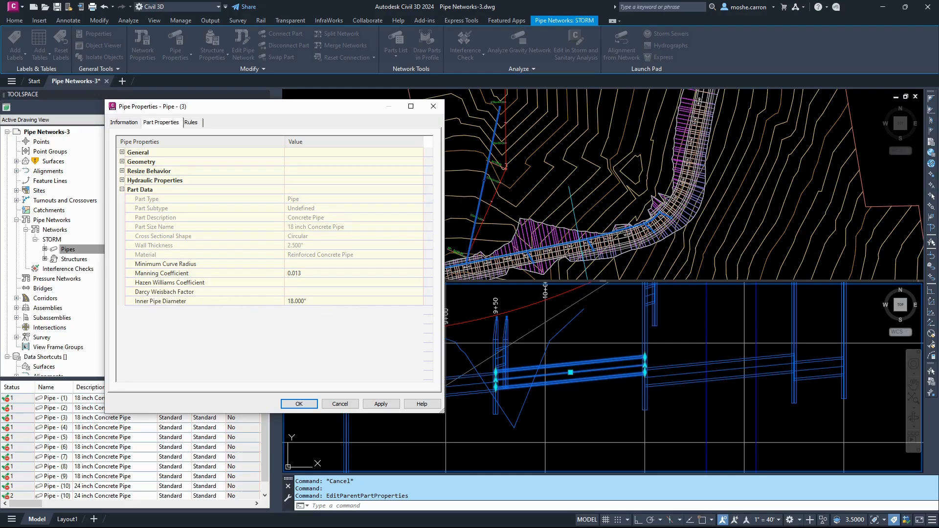
Step: Review the available Inner Pipe Diameter sizes in the Part Data of Pipe - (3) without changing the diameter
left_click(121, 189)
left_click(122, 189)
left_click(347, 301)
left_click(348, 301)
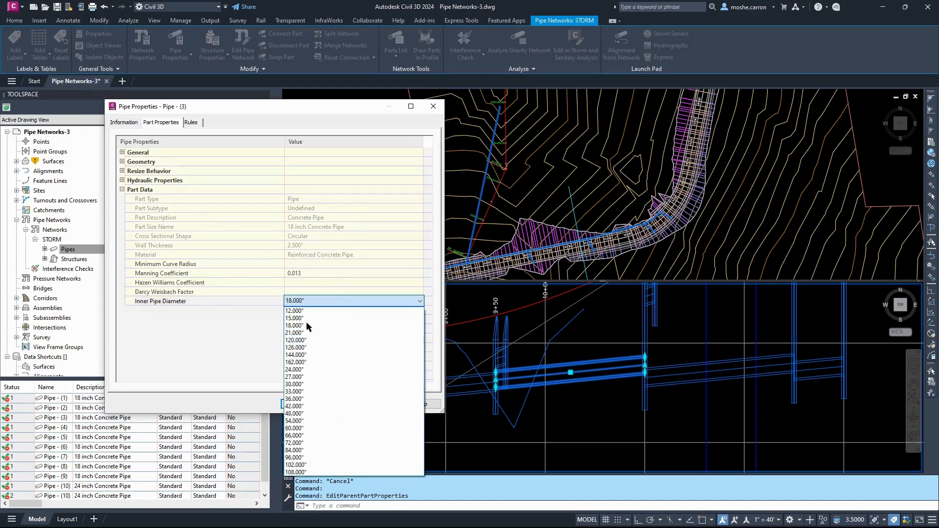
key("Escape")
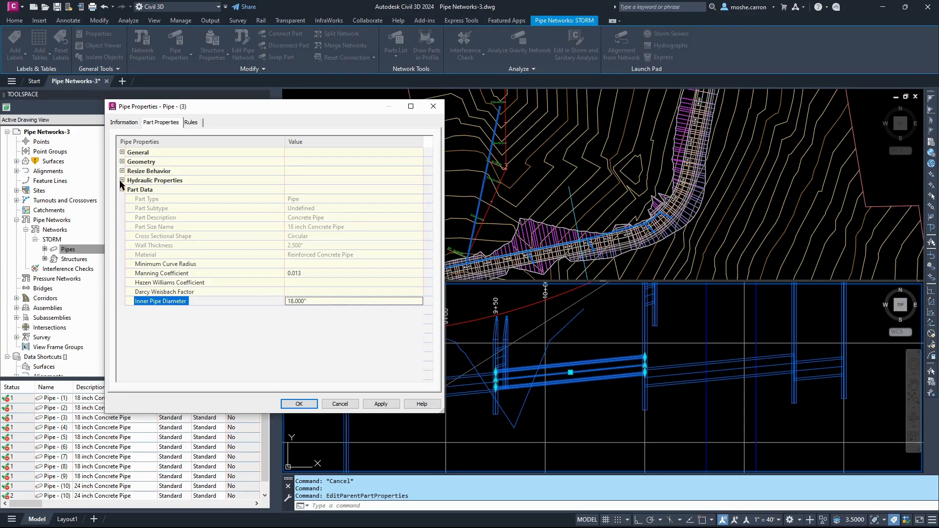
Step: Set the End Invert Elevation of Pipe - (3) to 646 ft in its Geometry properties and apply the change
left_click(122, 161)
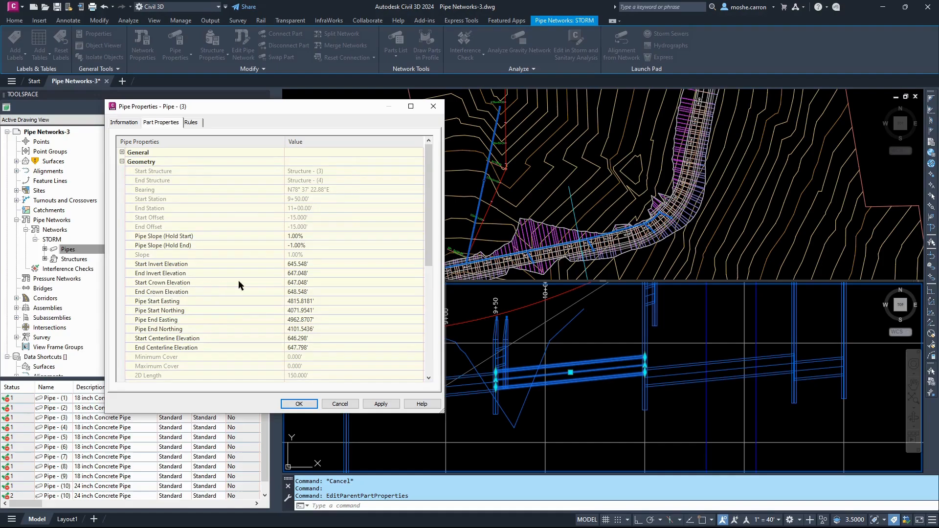
left_click(313, 263)
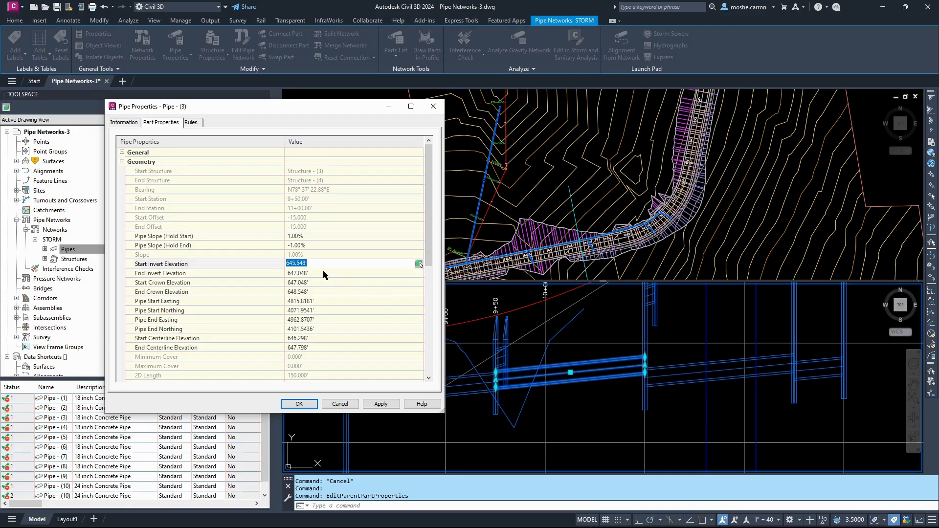
left_click(312, 274)
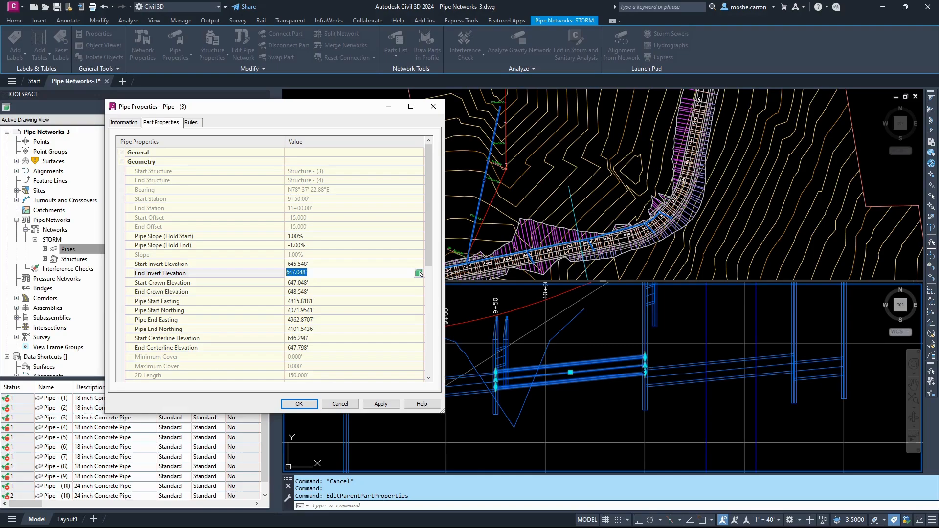
left_click(294, 272)
double_click(292, 272)
type("646")
key("Return")
left_click(381, 404)
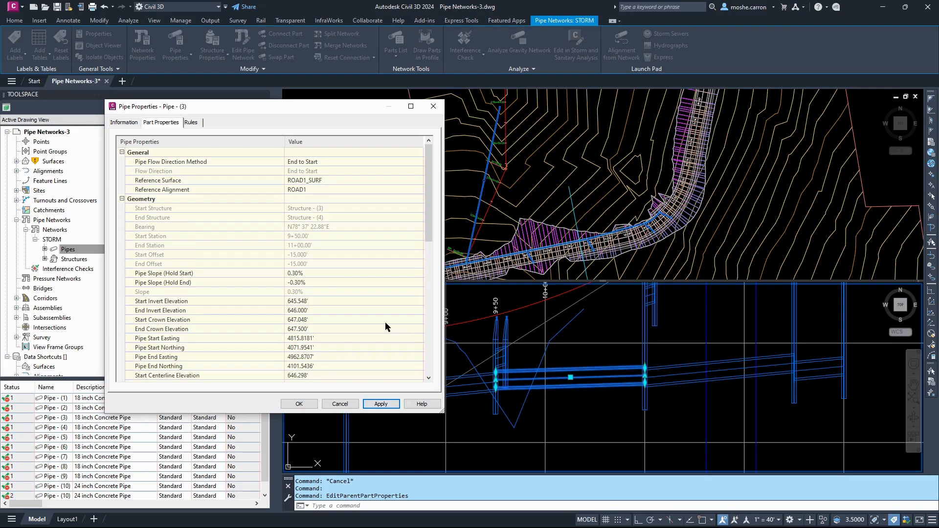
Step: Copy Pipe - (3)'s End Invert Elevation of 646.000' into the Start Invert Elevation of Pipe - (4), the adjoining pipe from 11+00 to 12+50
left_click(312, 310)
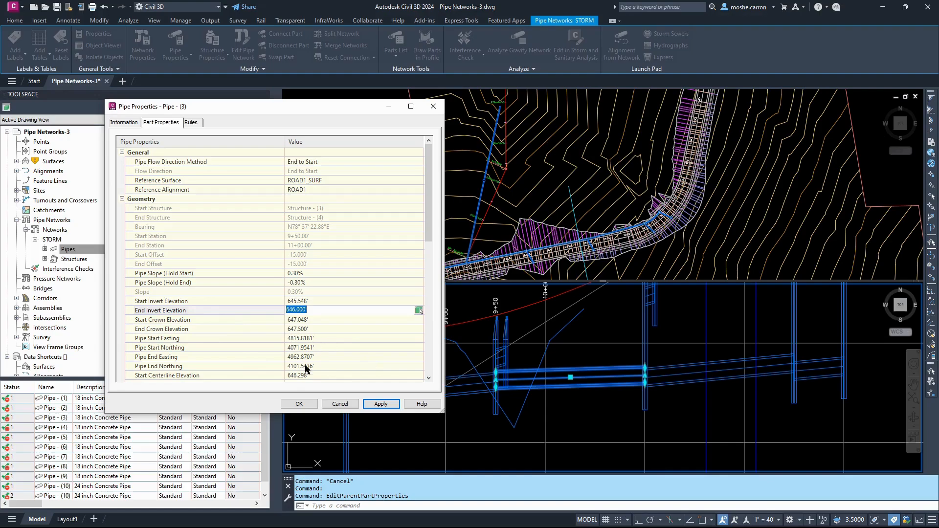
scroll(305, 354, "down", 1)
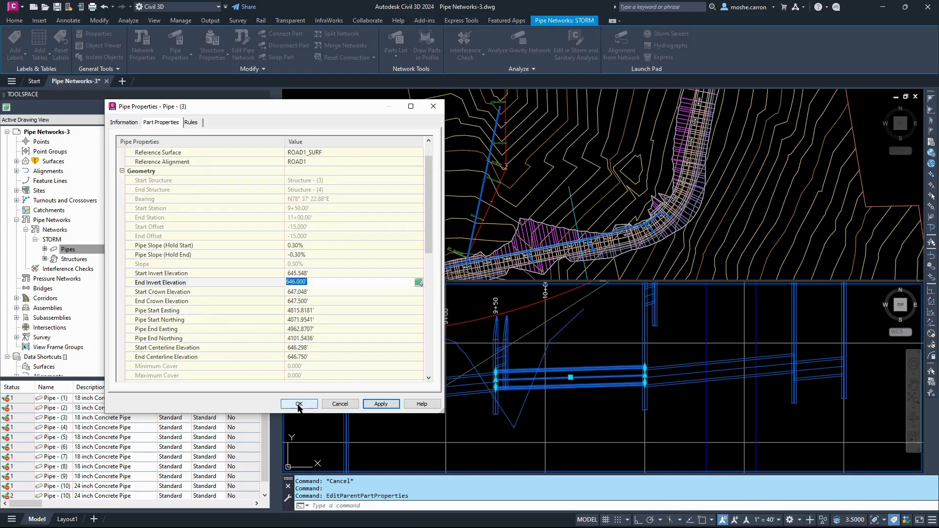
left_click(299, 406)
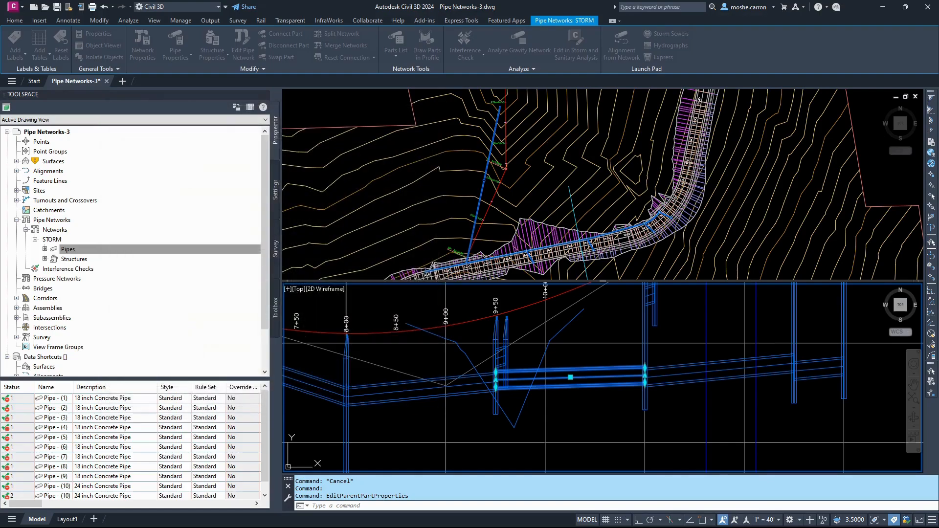
key("Escape")
left_click(657, 366)
right_click(658, 367)
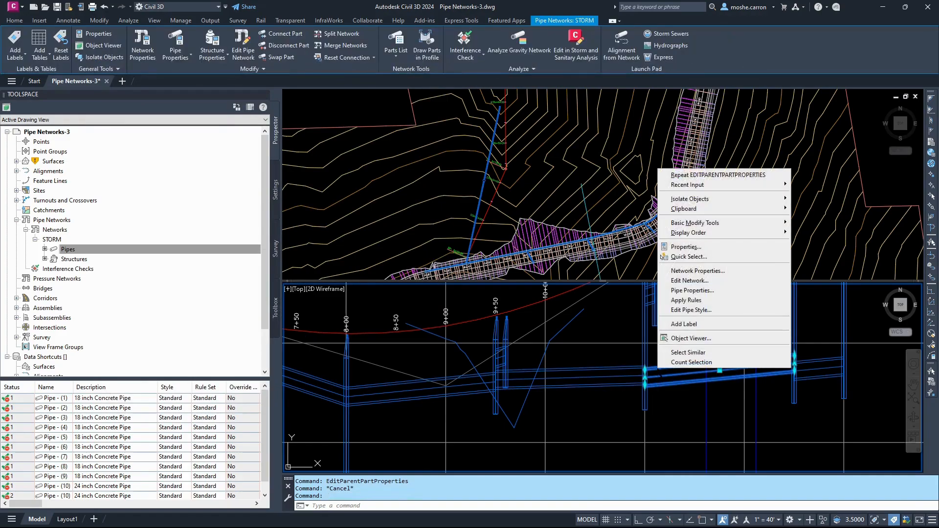
left_click(687, 291)
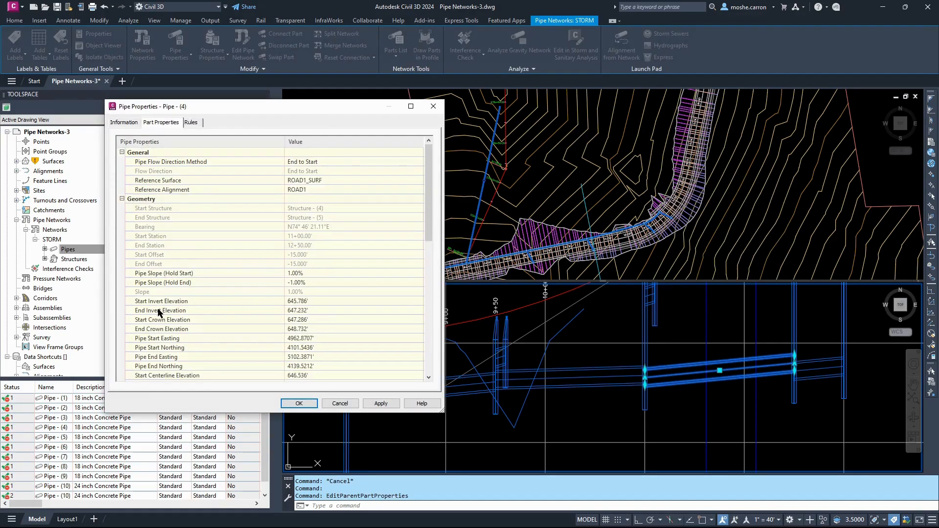
left_click(303, 301)
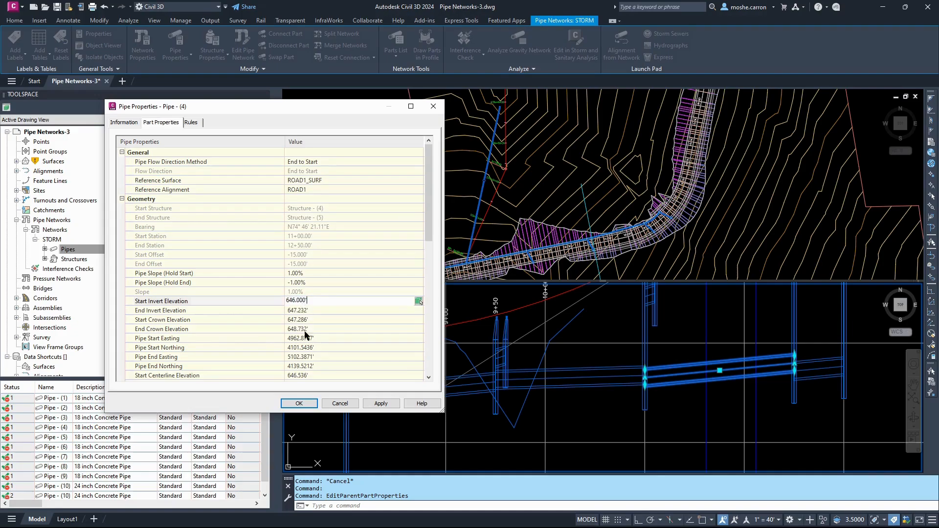
left_click(313, 402)
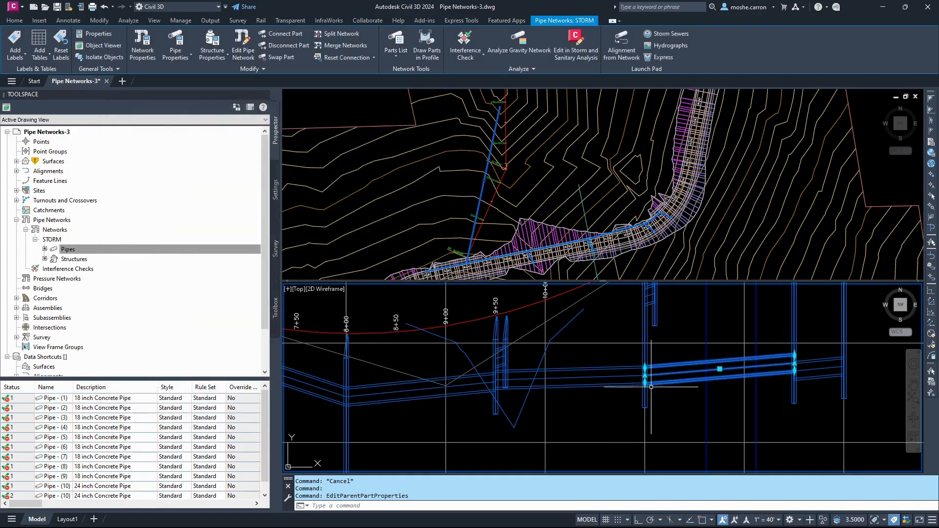
key("Escape")
Step: Examine the structure at station 12+50 and its pipe connections in both the plan and profile views
middle_click_drag(786, 361, 633, 356)
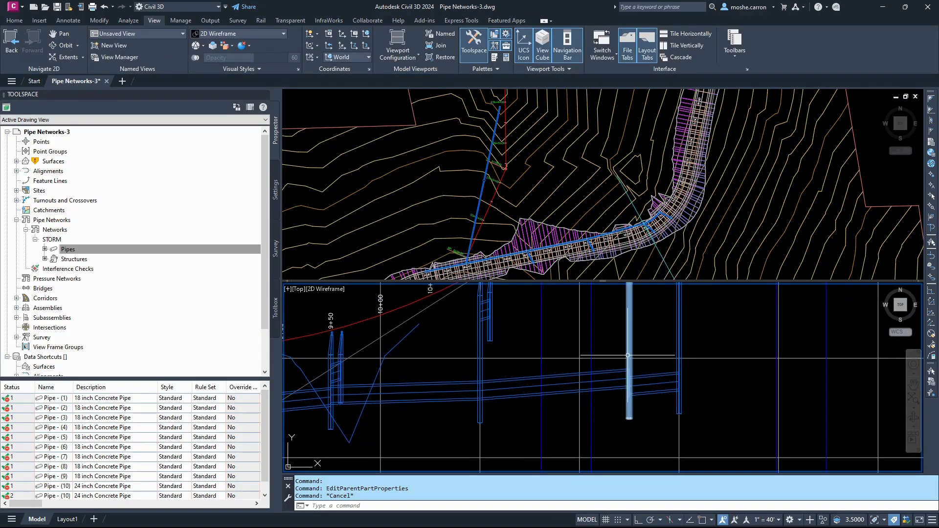
left_click(638, 220)
scroll(635, 220, "up", 6)
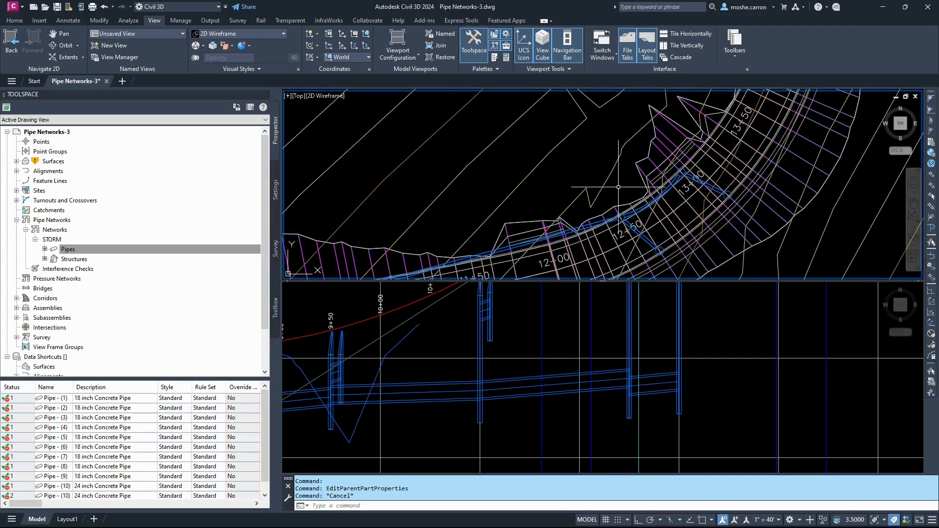
scroll(617, 218, "up", 4)
middle_click_drag(616, 222, 564, 179)
scroll(565, 178, "down", 2)
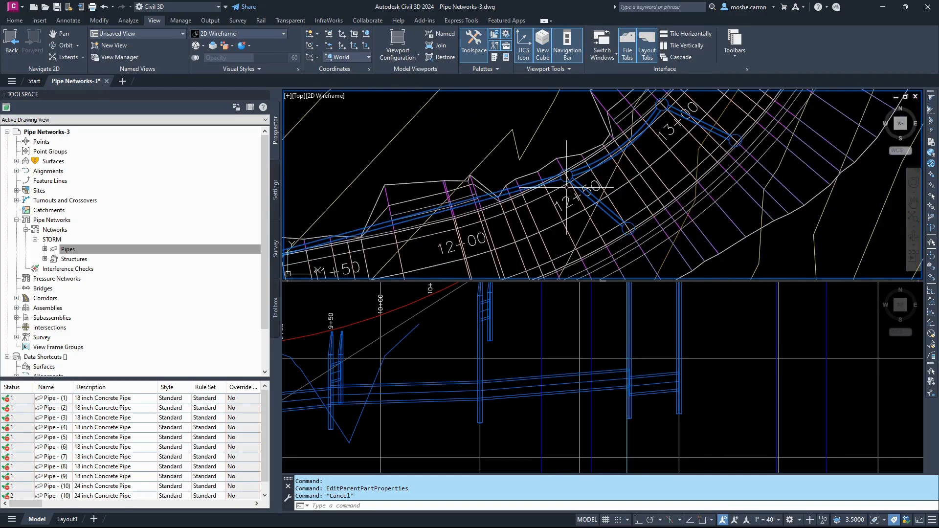
left_click(630, 393)
scroll(628, 391, "up", 4)
middle_click_drag(619, 388, 593, 381)
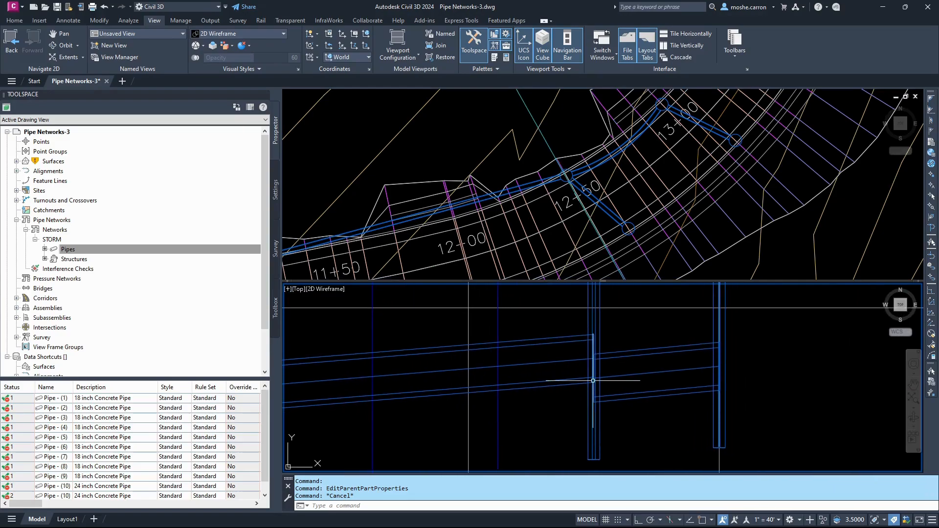
scroll(592, 381, "down", 2)
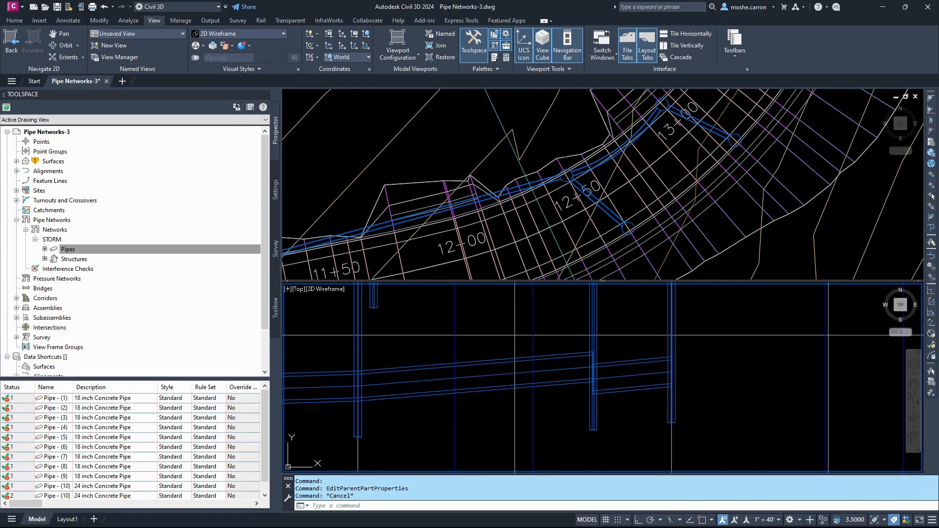
Step: Open the Structure Properties of the structure at station 12+50 from the plan view
left_click(560, 173)
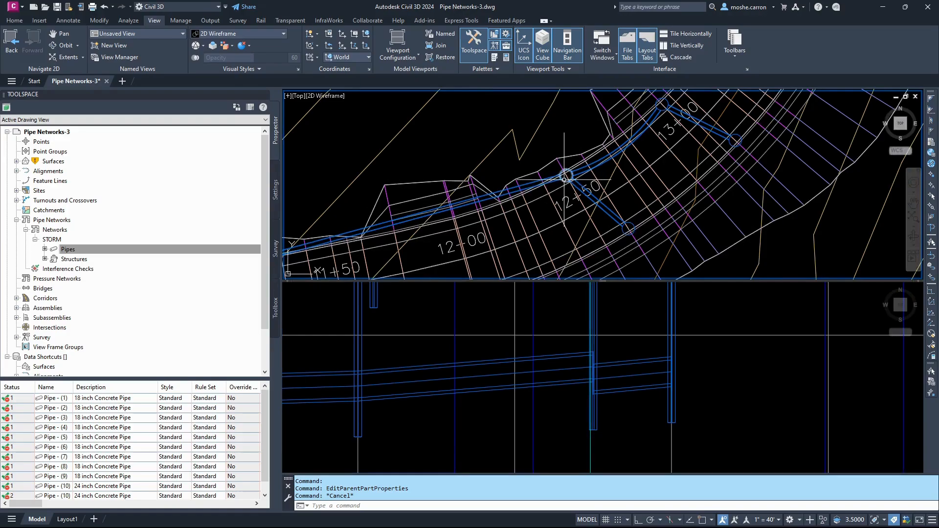
left_click(562, 176)
right_click(560, 182)
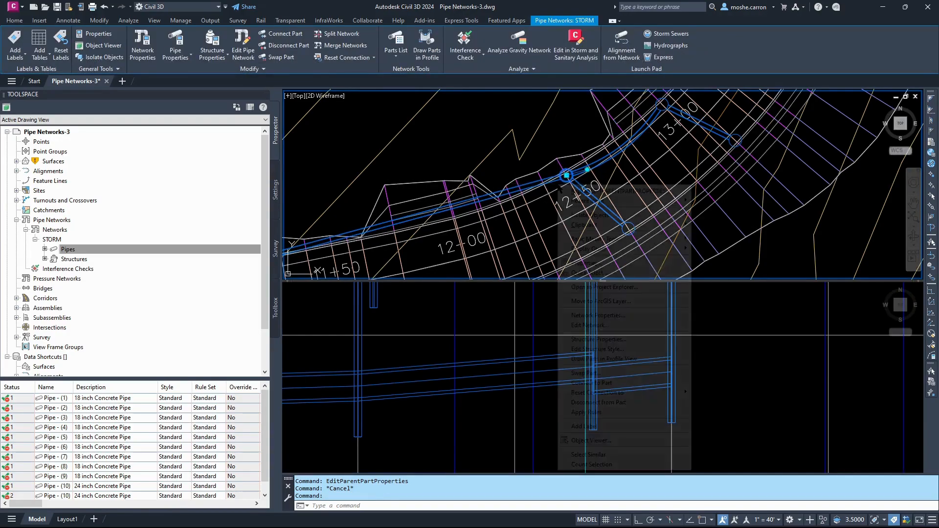
left_click(603, 338)
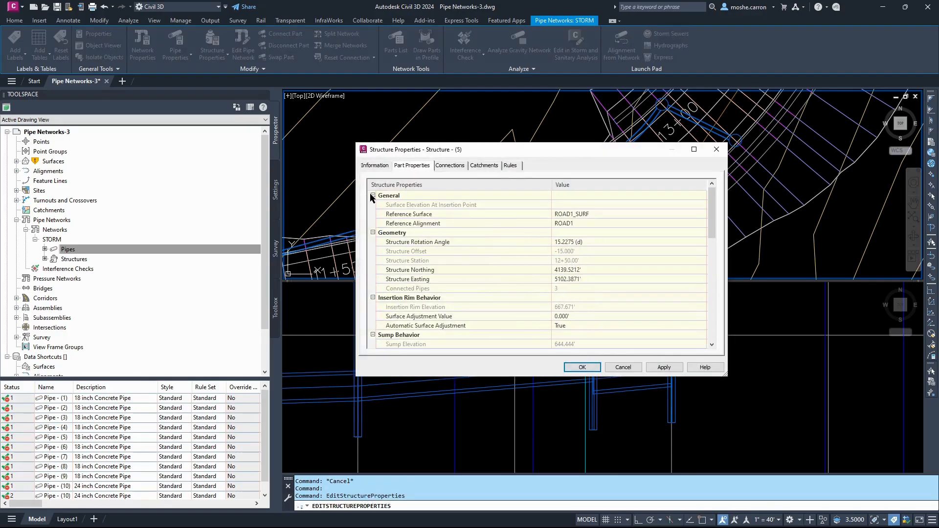
Step: Collapse all part property groups of Structure - (5), move the dialog off the profile and close it without changes
left_click(372, 196)
left_click(373, 205)
left_click(372, 215)
left_click(372, 224)
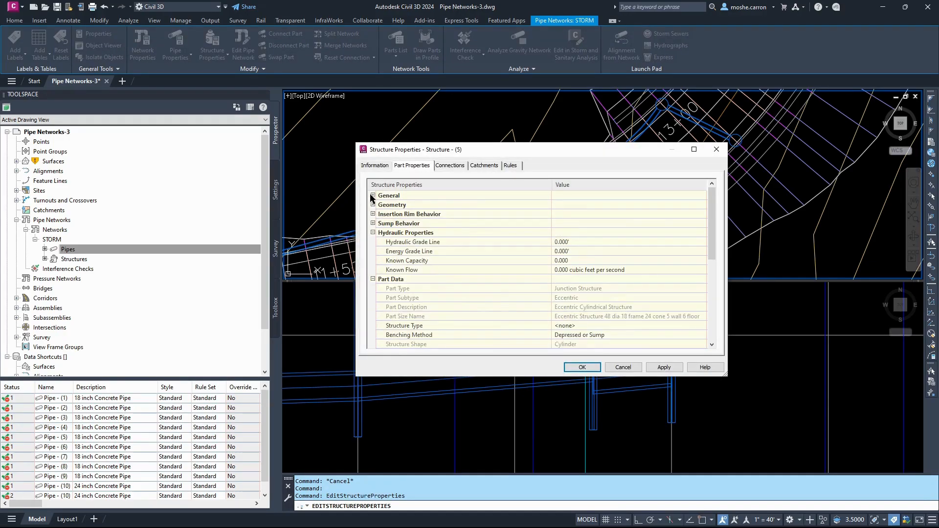
left_click(373, 233)
left_click(373, 242)
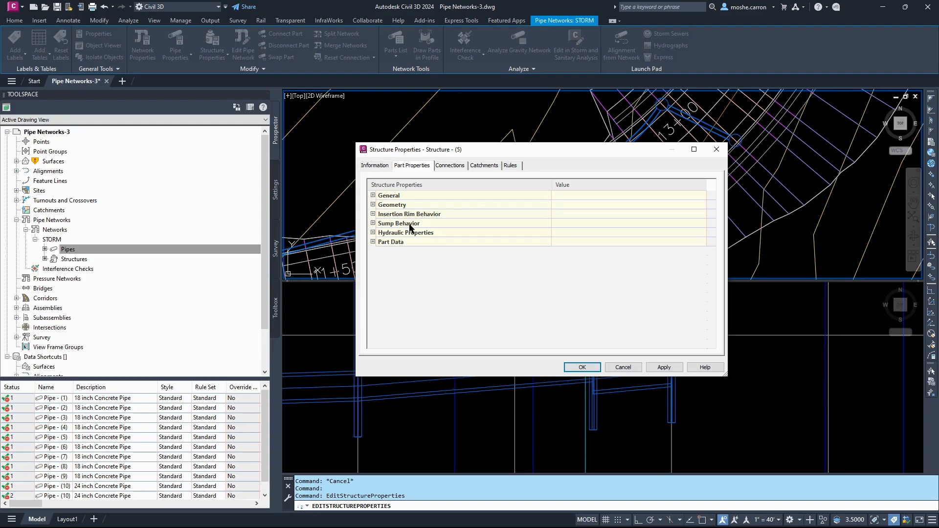
left_click_drag(538, 151, 276, 86)
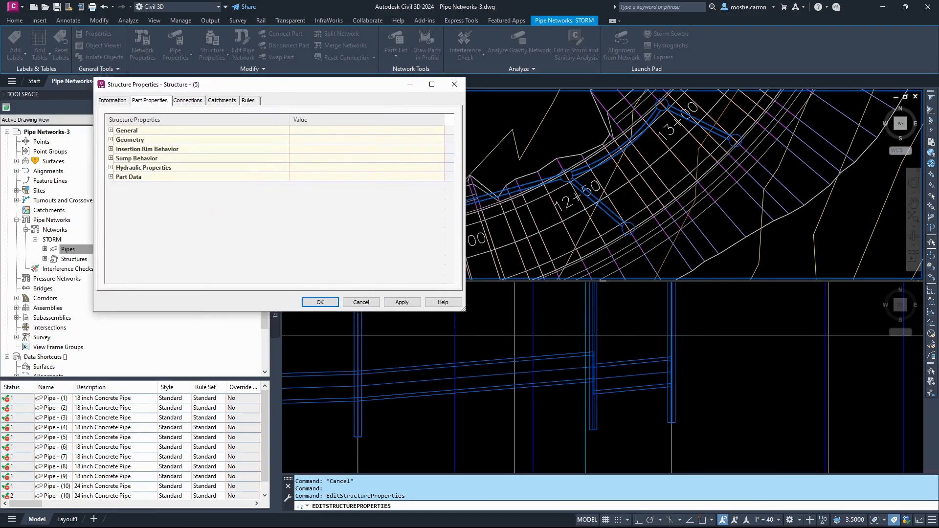
left_click(593, 430)
left_click(361, 302)
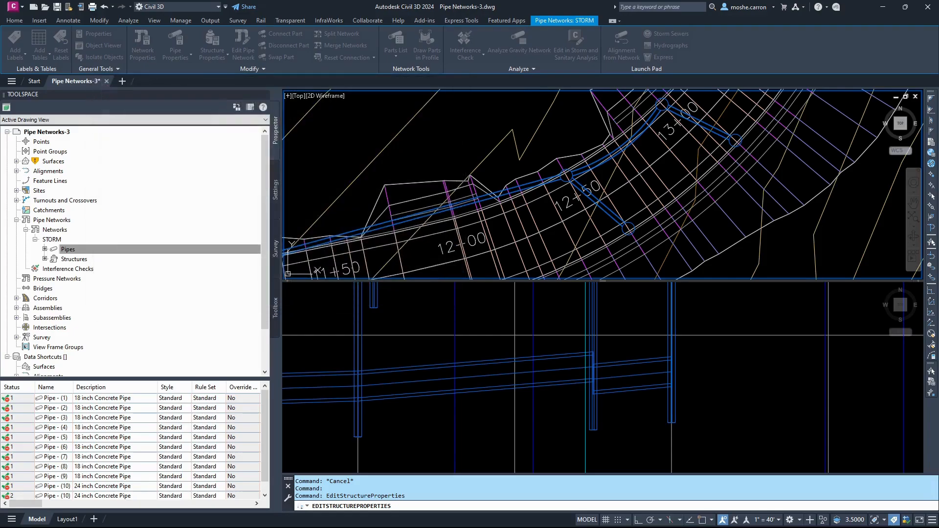
Step: Open the pipe connections list of the station 12+50 structure from the profile view and widen its Invert Elevation column
left_click(614, 315)
middle_click_drag(614, 314, 614, 381)
scroll(614, 381, "down", 2)
middle_click_drag(620, 346, 610, 371)
scroll(614, 370, "up", 4)
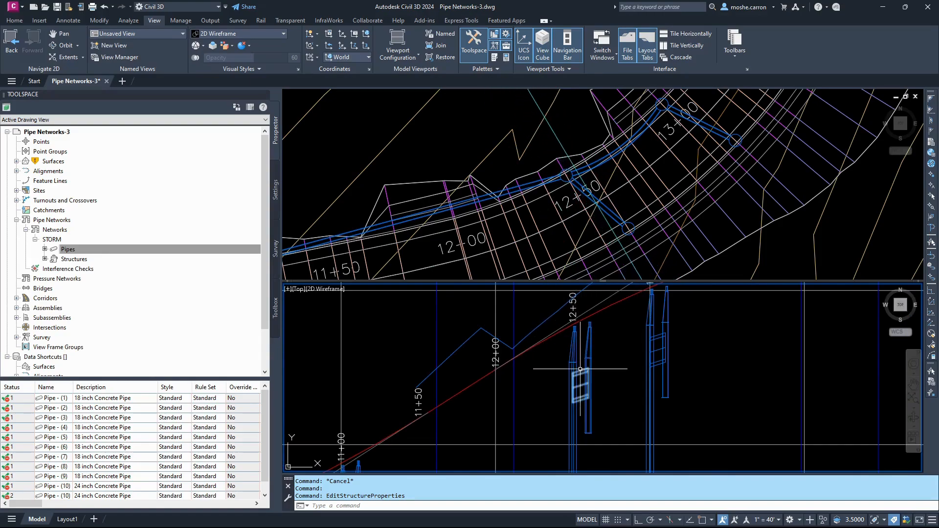
scroll(548, 293, "down", 2)
scroll(559, 372, "down", 2)
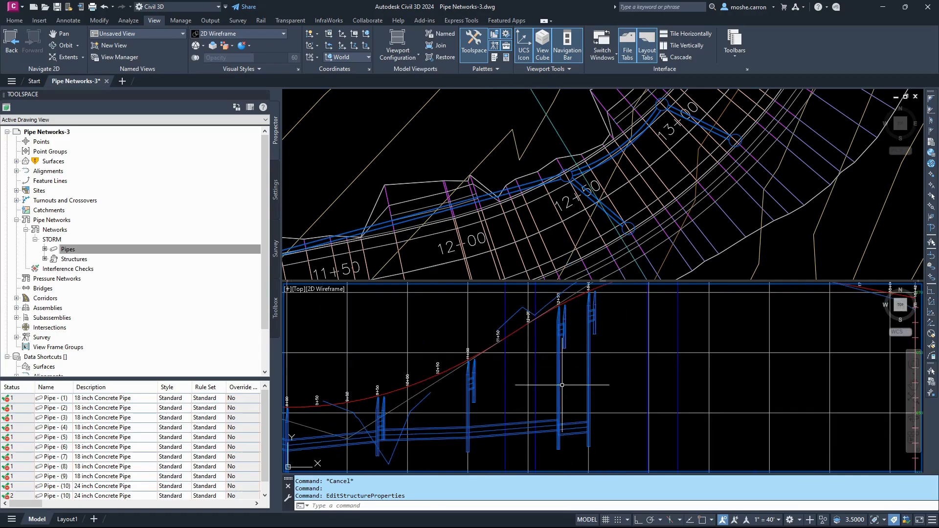
left_click(557, 371)
right_click(559, 380)
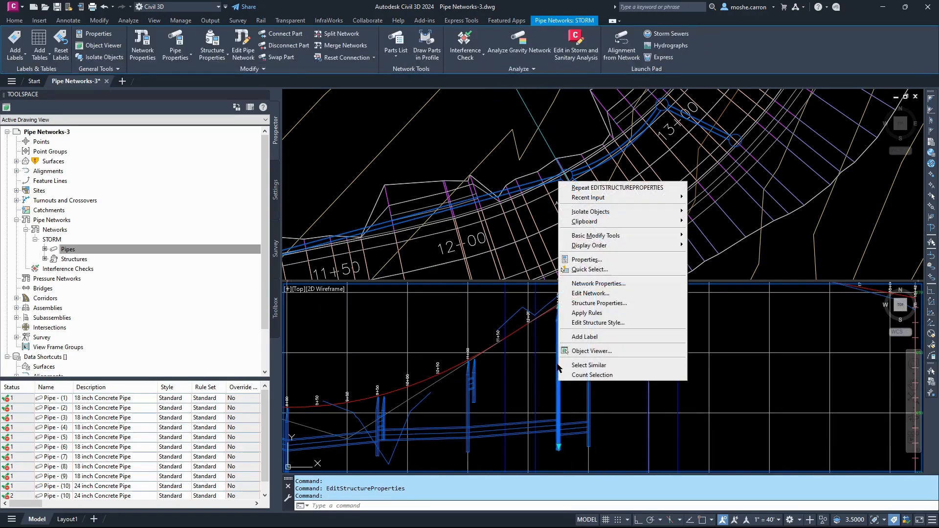
left_click(599, 303)
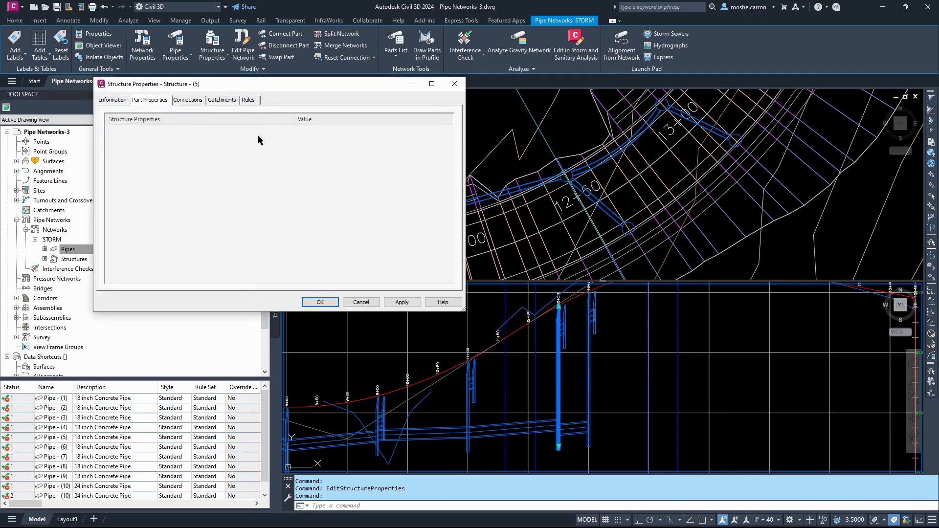
left_click(197, 102)
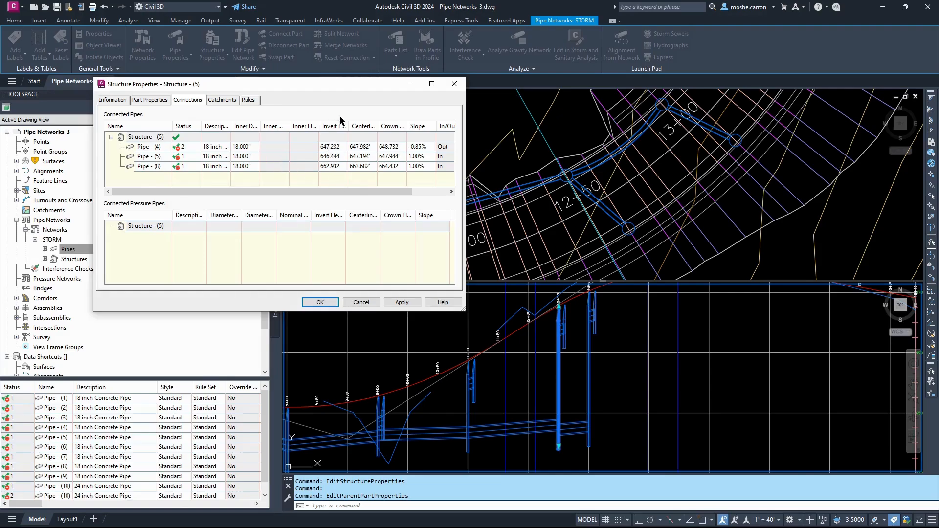
double_click(361, 124)
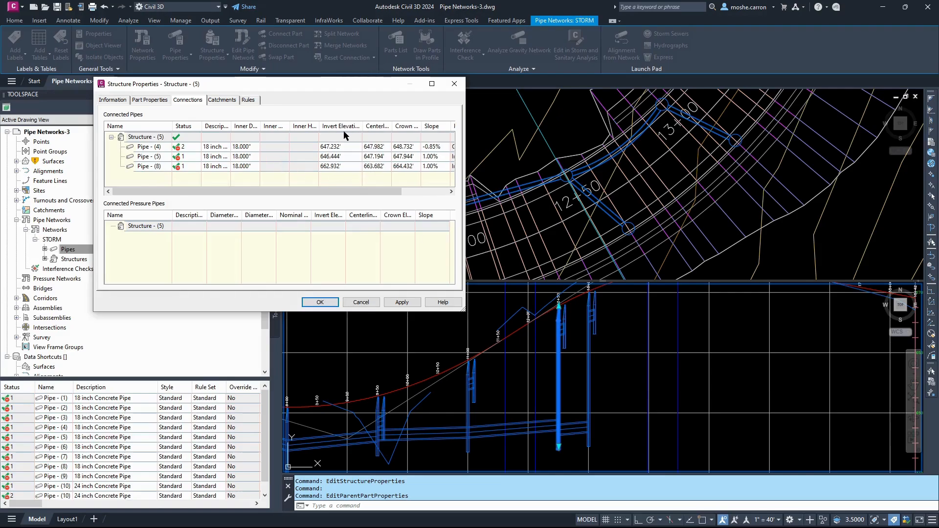
Step: Match the invert elevations of Pipe - (4) and Pipe - (8) to Pipe - (5) at 646.444', apply them and close the structure's properties
double_click(344, 155)
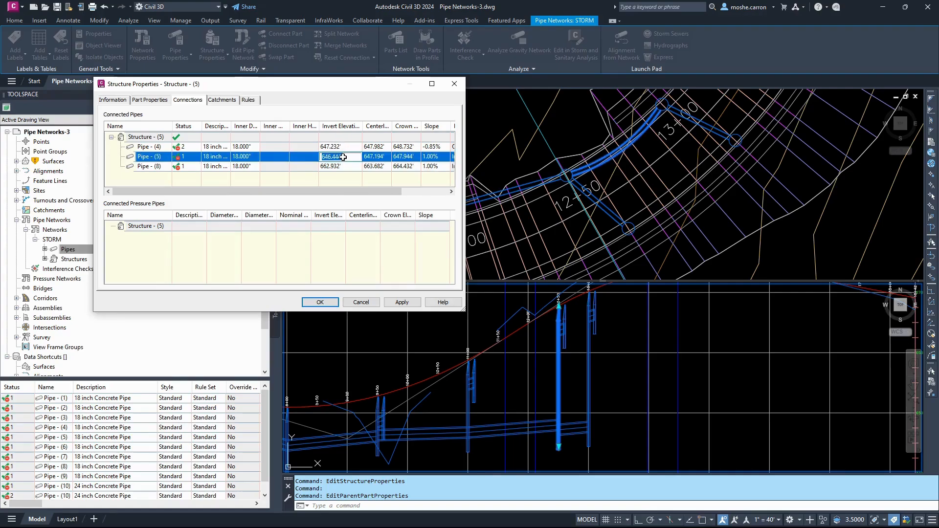
double_click(344, 147)
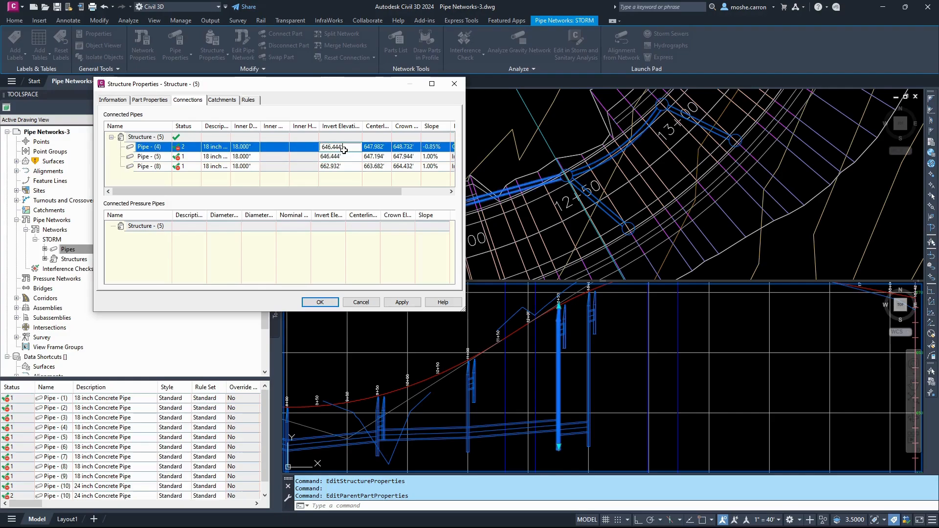
double_click(344, 167)
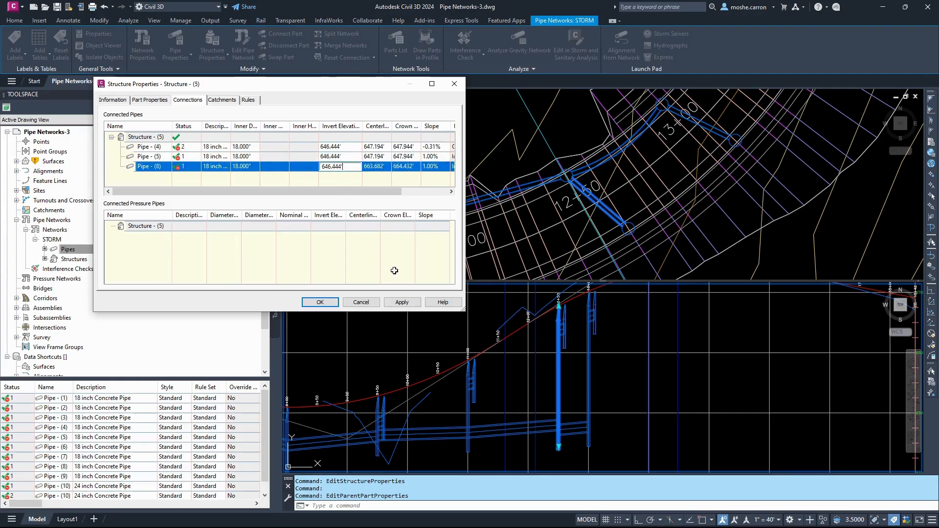
left_click(402, 302)
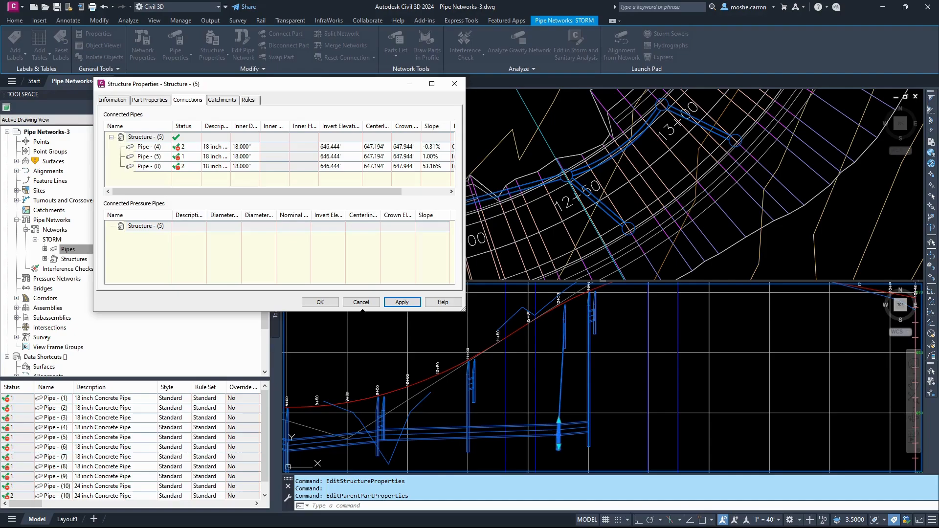
left_click(362, 302)
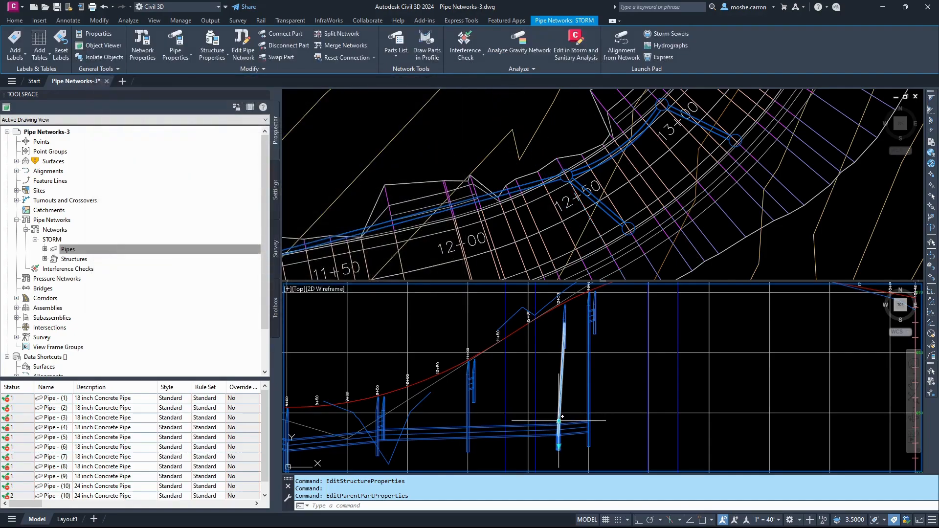
scroll(558, 421, "up", 2)
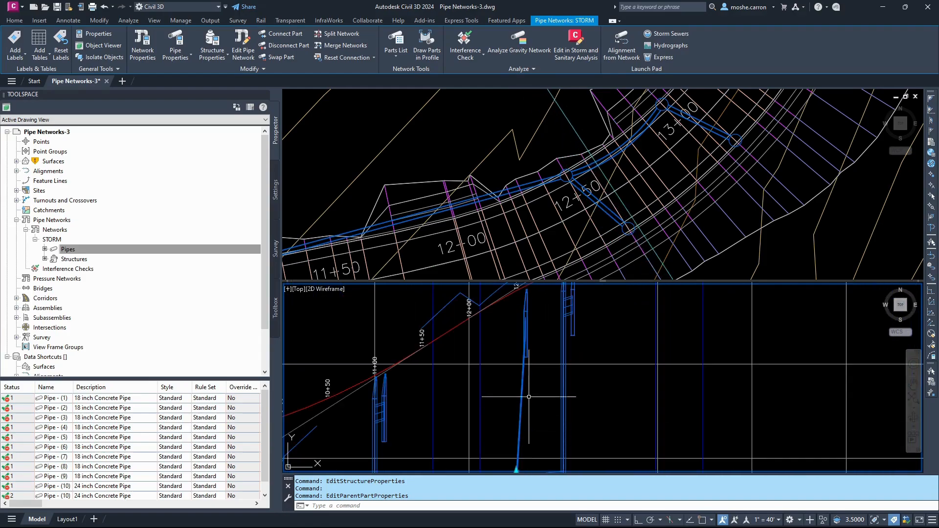
Step: Stretch the rim of the station 12+50 structure in the profile up to about elevation 668.65'
scroll(526, 371, "down", 3)
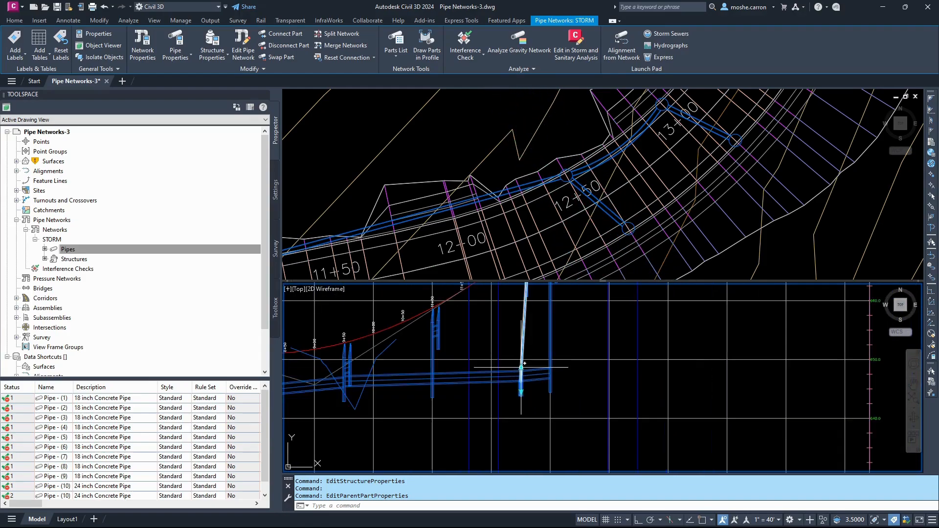
scroll(524, 363, "up", 2)
left_click(521, 354)
scroll(500, 416, "up", 2)
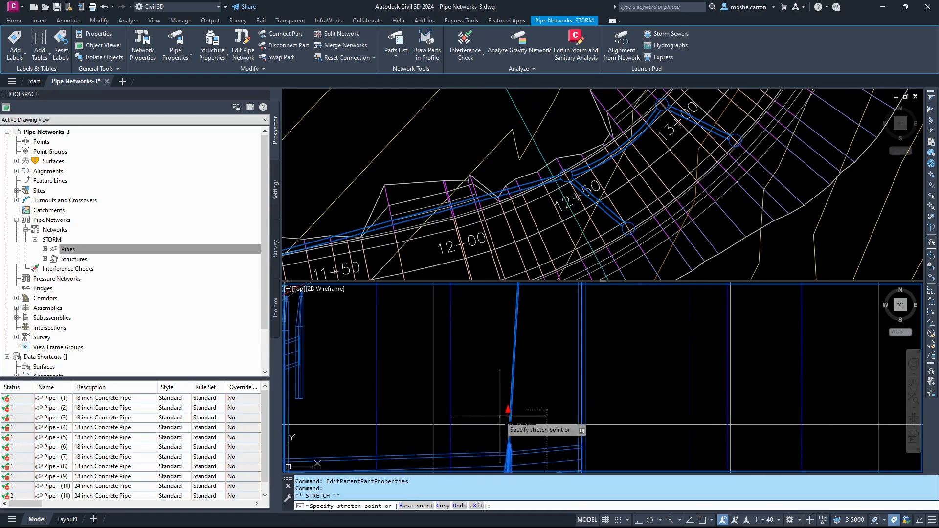
scroll(500, 416, "down", 3)
left_click(506, 372)
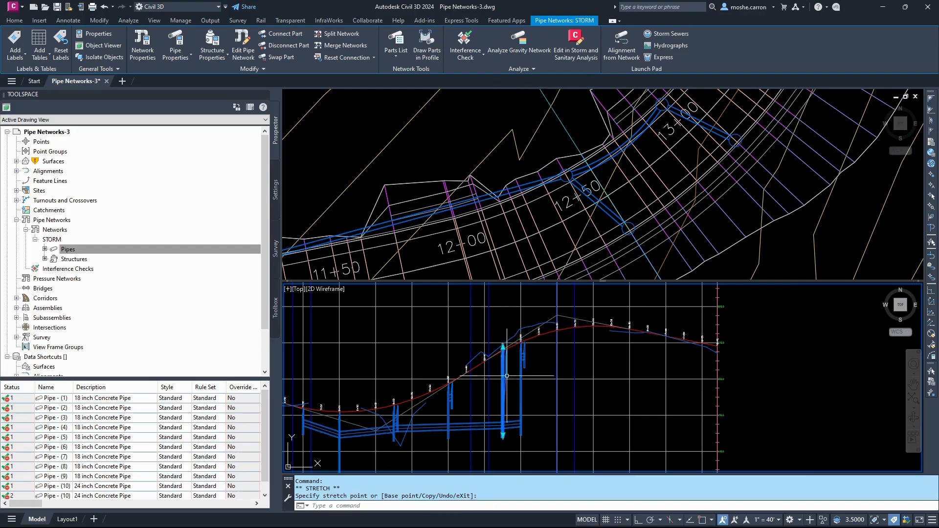
Step: Open the Structure Properties of the station 12+50 structure from the profile and examine its rim and sump behaviour
scroll(506, 372, "up", 4)
scroll(507, 403, "down", 2)
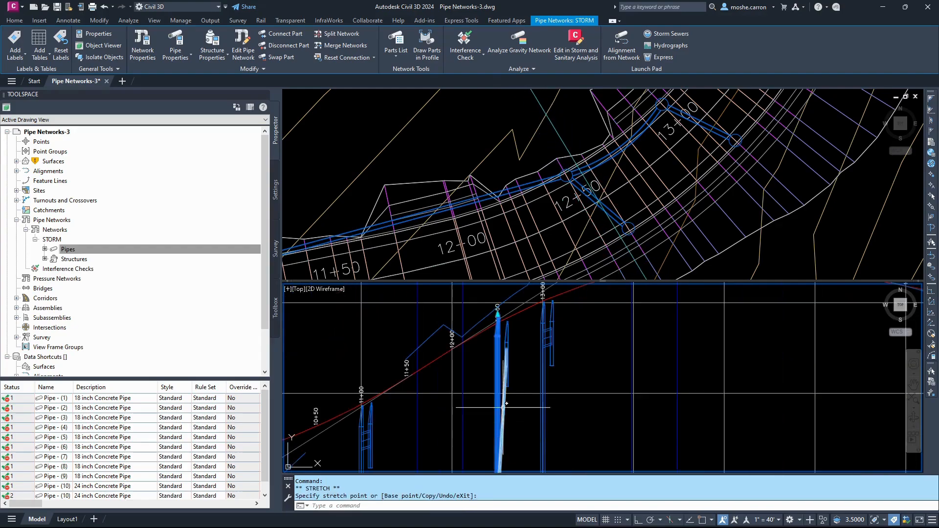
scroll(501, 409, "up", 2)
scroll(486, 373, "up", 2)
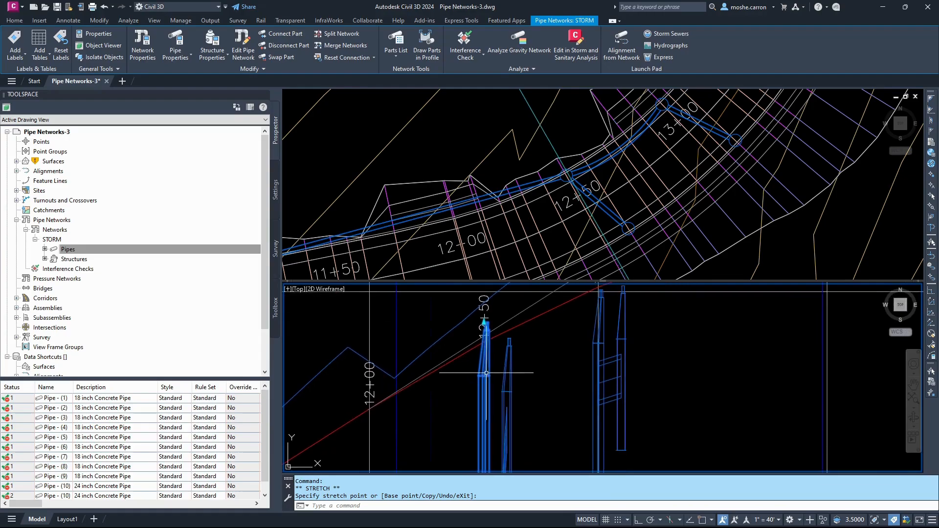
scroll(486, 373, "down", 3)
key("Escape")
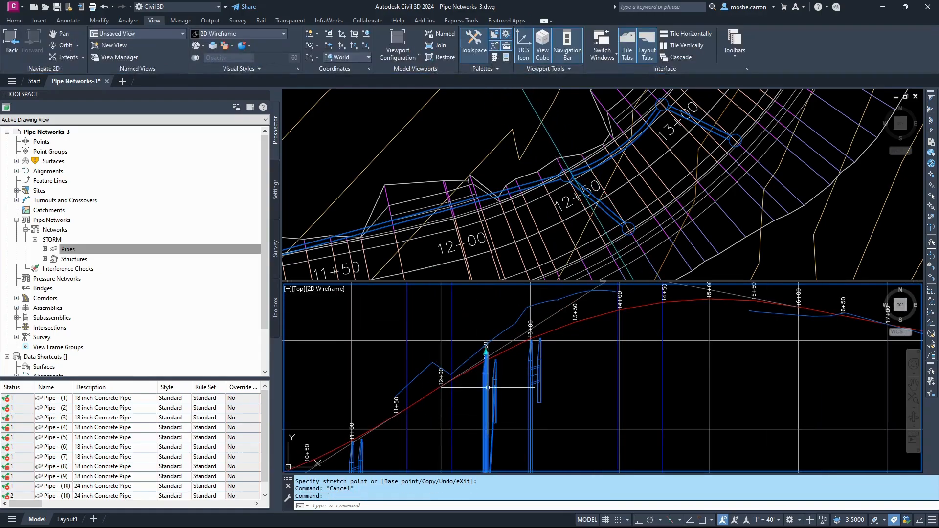
left_click(488, 387)
right_click(488, 388)
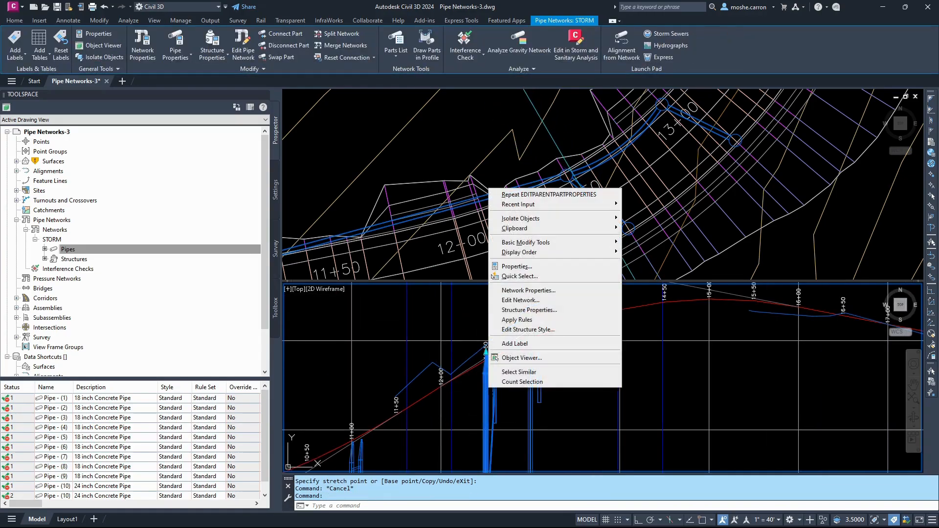
left_click(514, 310)
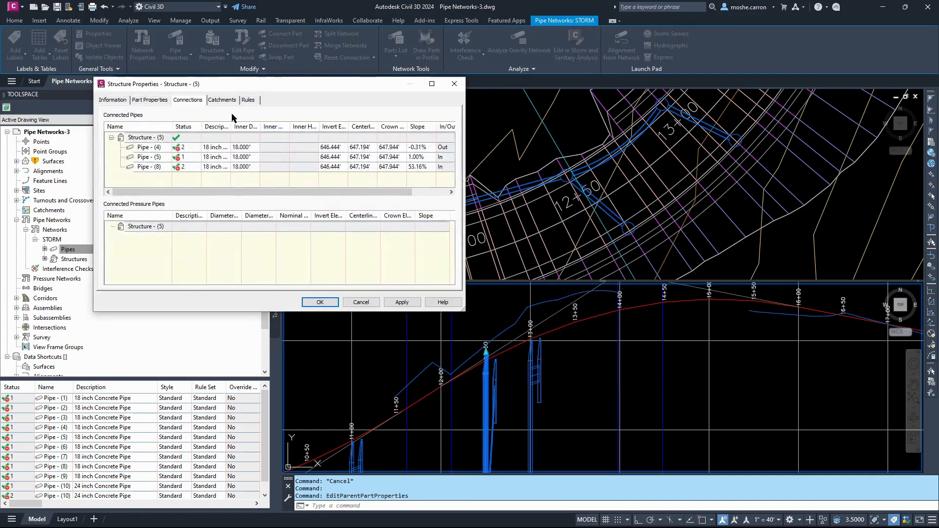
left_click(151, 100)
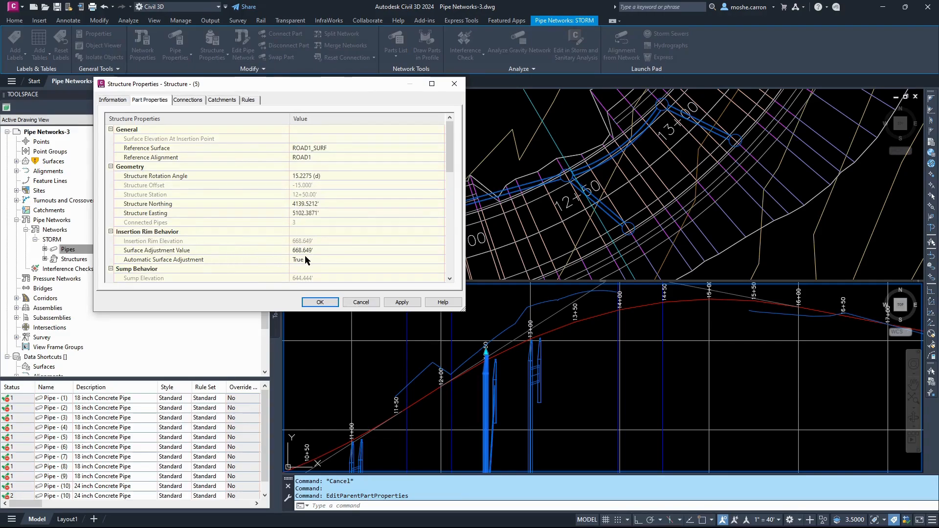
scroll(226, 234, "down", 1)
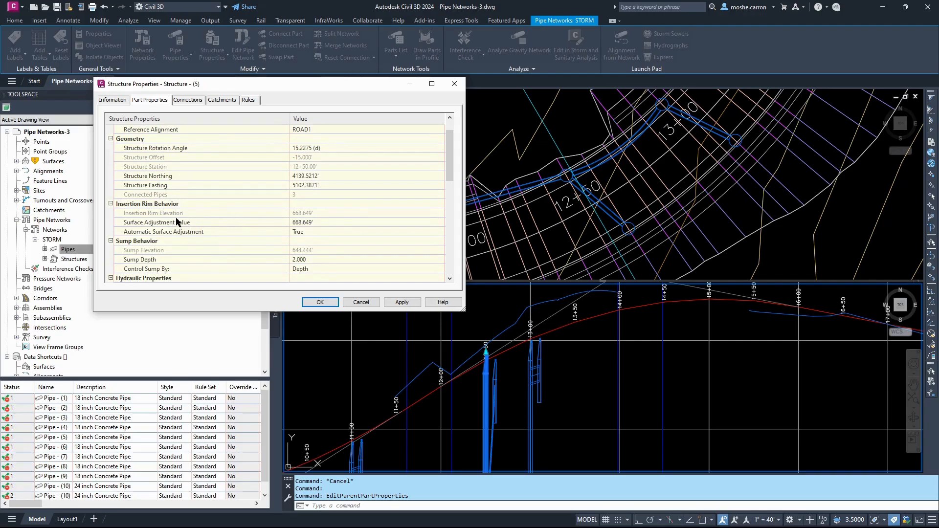
scroll(178, 223, "down", 1)
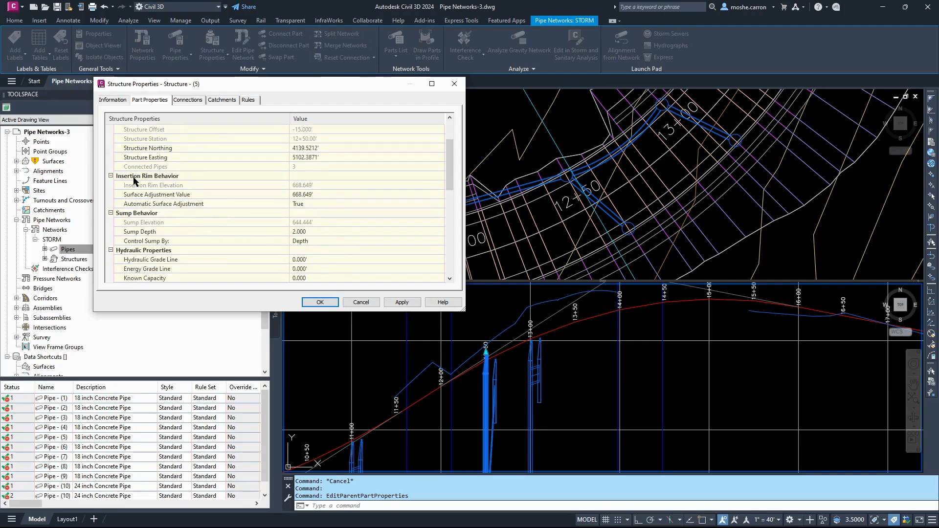
Step: Select True for the Automatic Surface Adjustment of Structure - (5) and apply the setting
left_click(309, 196)
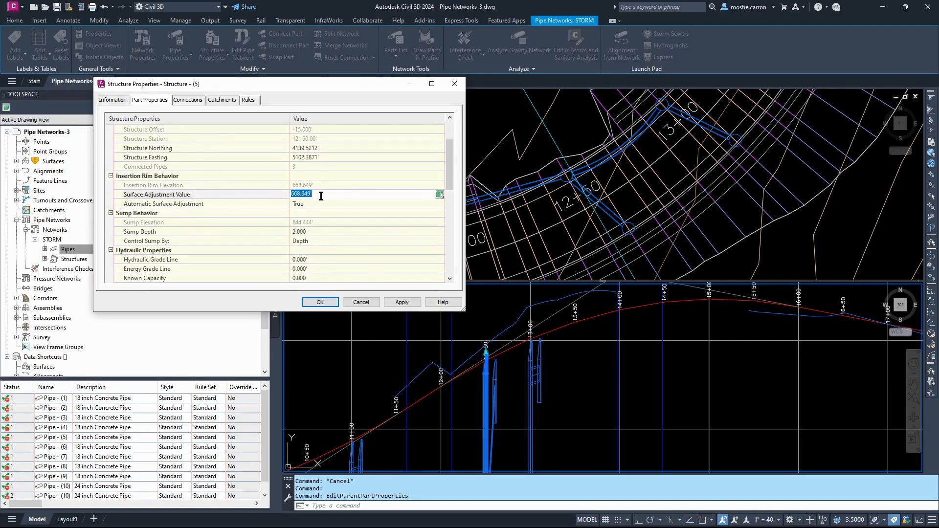
left_click(309, 205)
left_click(309, 205)
left_click(302, 220)
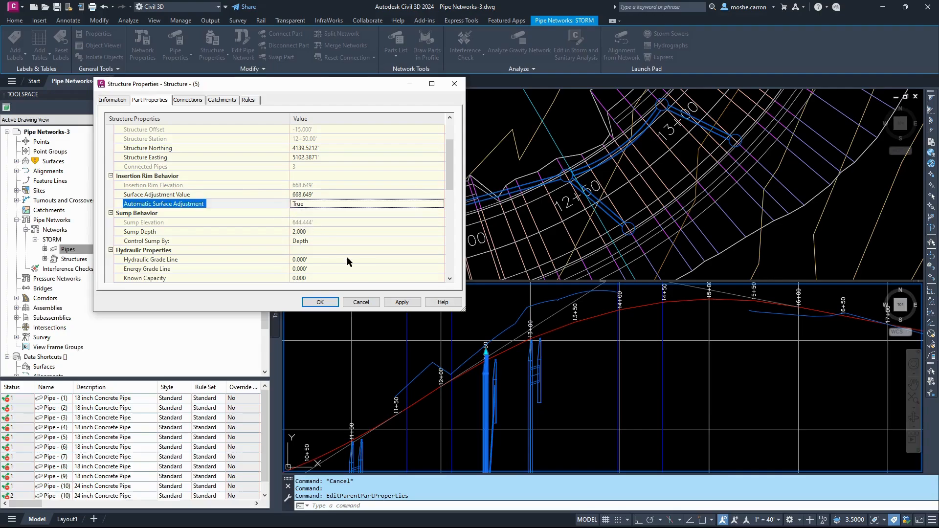
left_click(399, 302)
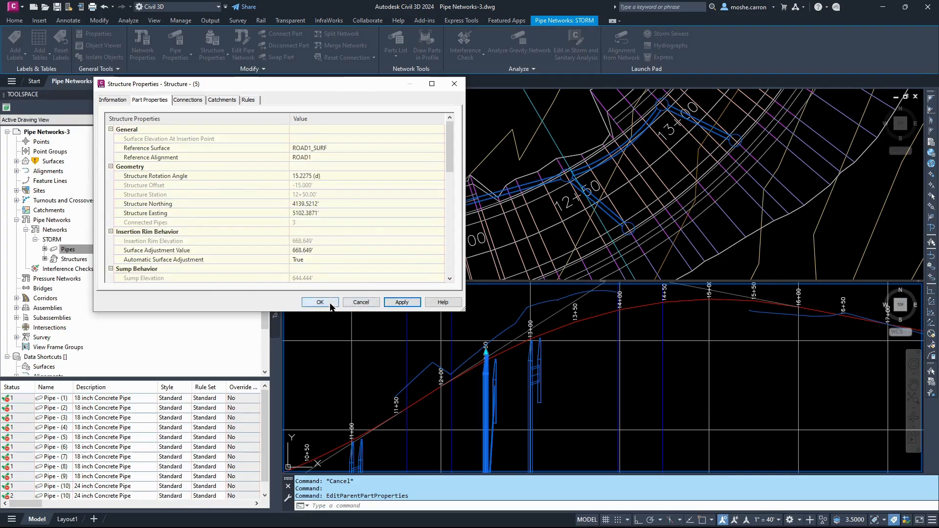
Step: Reselect ROAD1_SURF as the reference surface of Structure - (5) and apply it
left_click(292, 149)
left_click(439, 148)
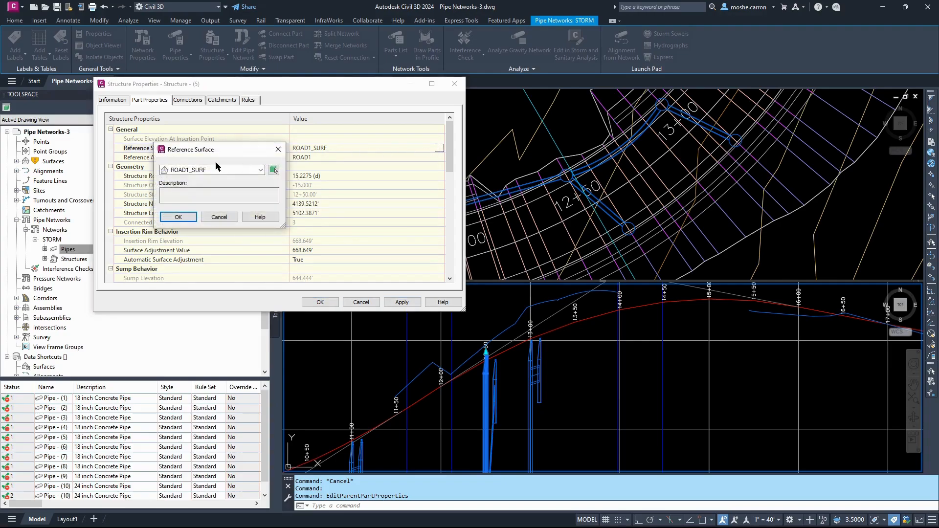
left_click(218, 170)
left_click(193, 201)
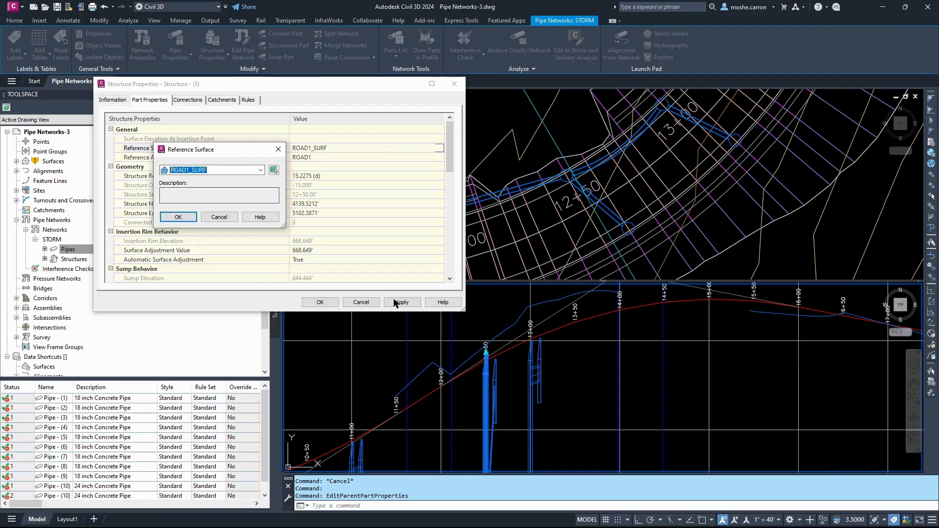
left_click(182, 217)
left_click(411, 302)
Step: Set the reference surface of Structure - (5) to EG, apply it, then close the properties and the event list
left_click(400, 148)
left_click(439, 147)
left_click(201, 170)
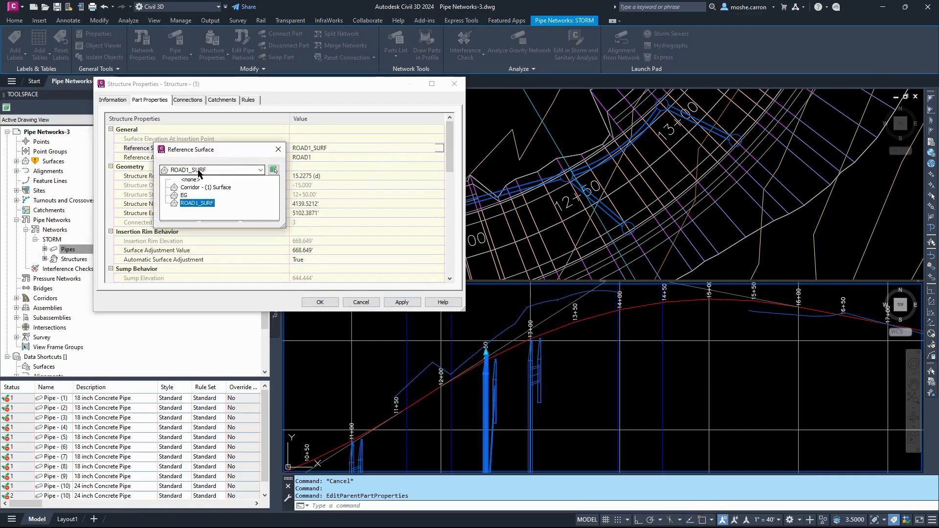
left_click(185, 195)
left_click(182, 217)
left_click(401, 303)
left_click(402, 306)
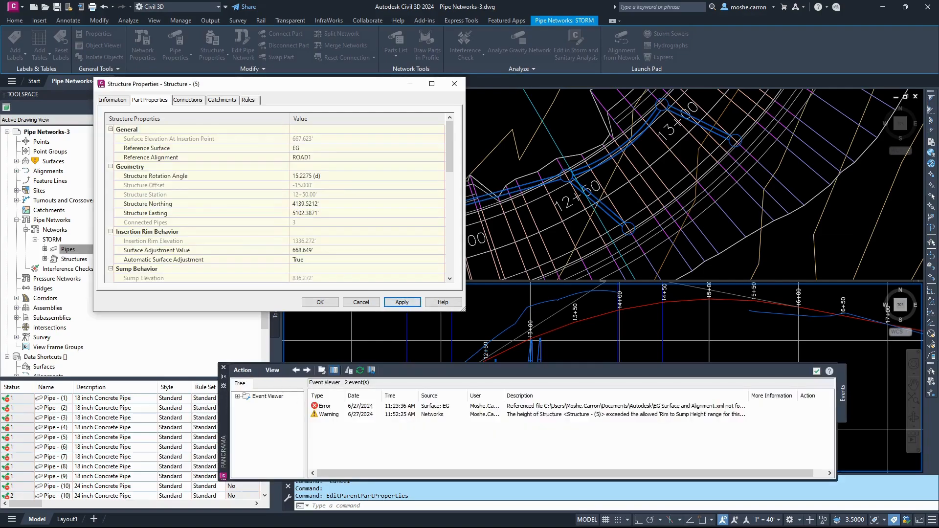
left_click(313, 303)
left_click(224, 368)
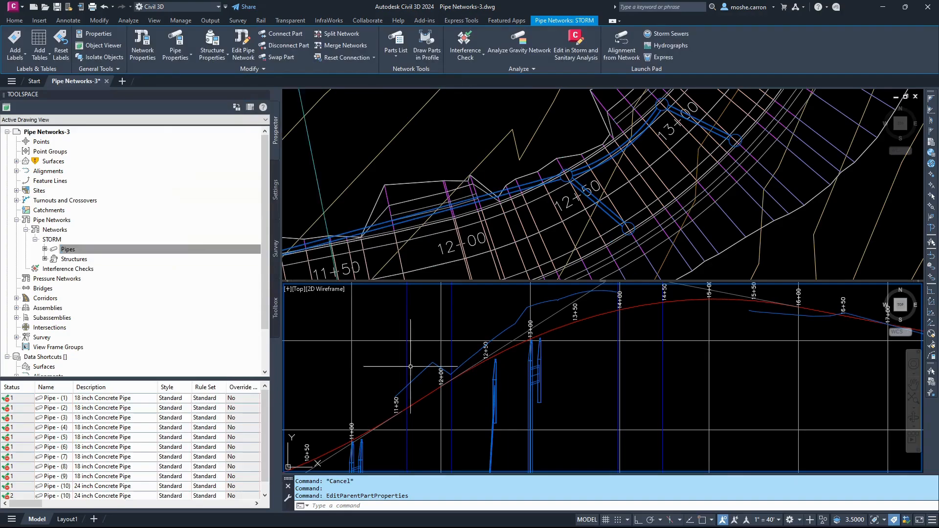
Step: Undo the recent changes to the station 12+50 structure and its connected pipe inverts
middle_click_drag(496, 404, 478, 275)
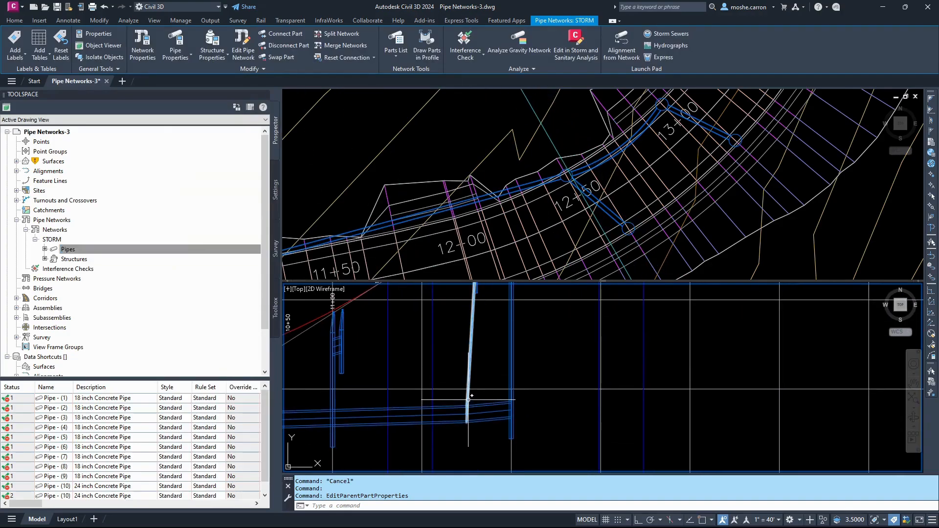
key("ctrl+z")
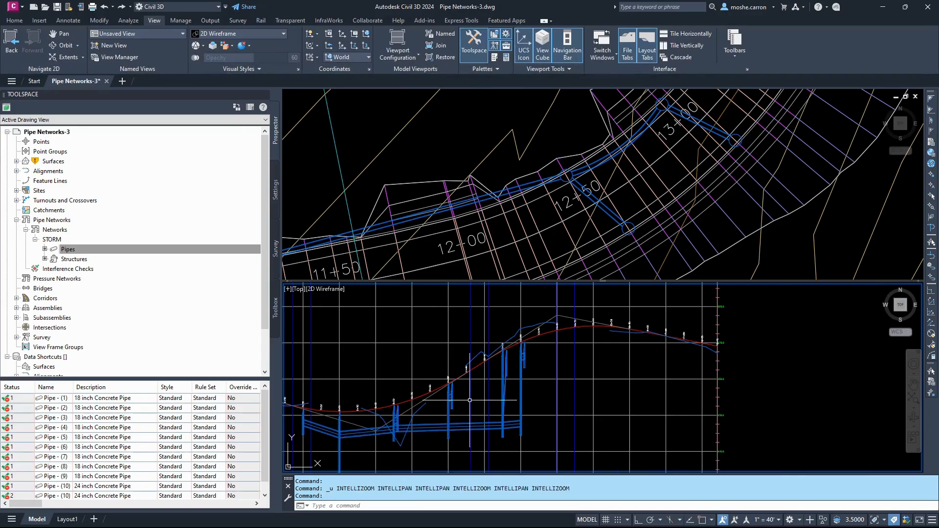
key("ctrl+z")
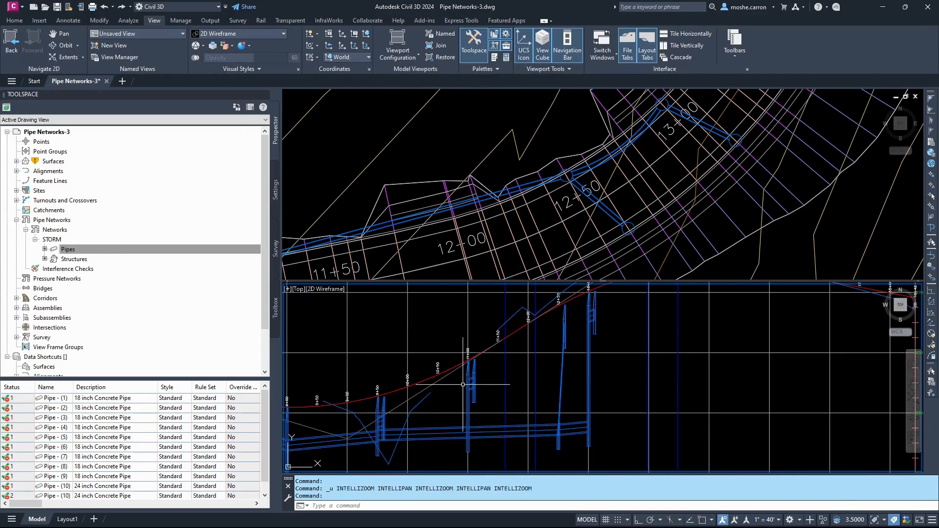
key("ctrl+z")
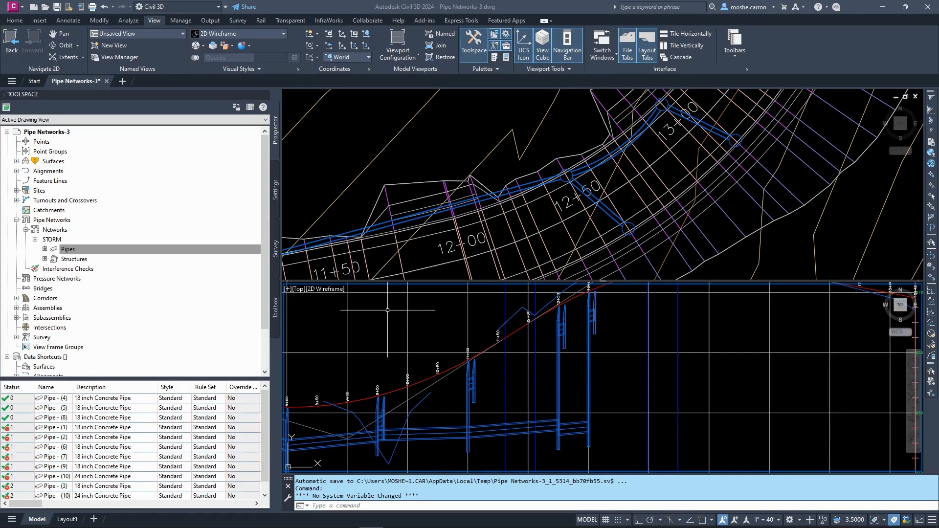
Step: Open the STORM network for editing and display its pipes table in the pipe network vistas
left_click(54, 240)
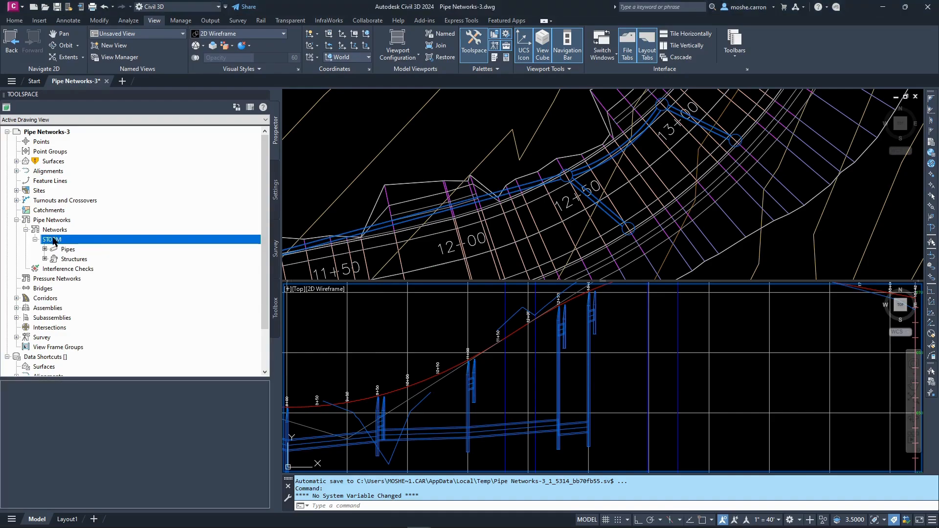
right_click(54, 240)
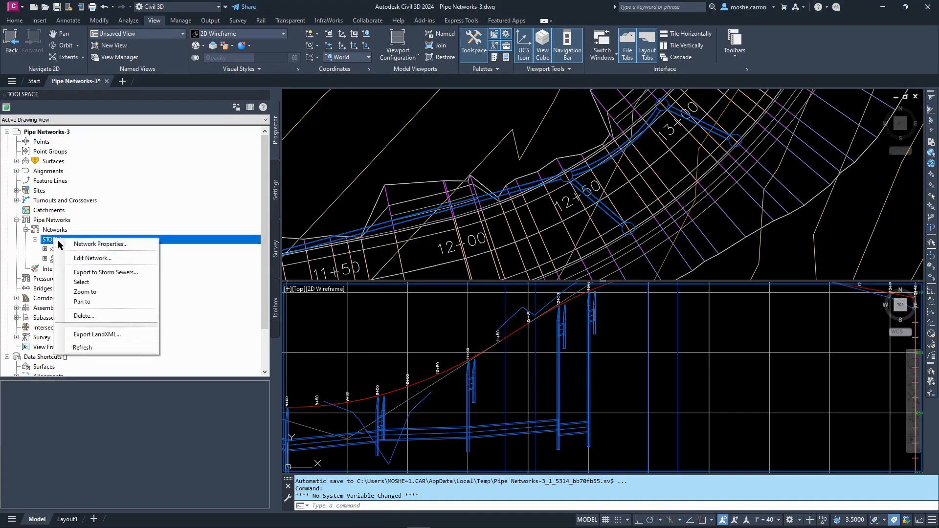
left_click(116, 260)
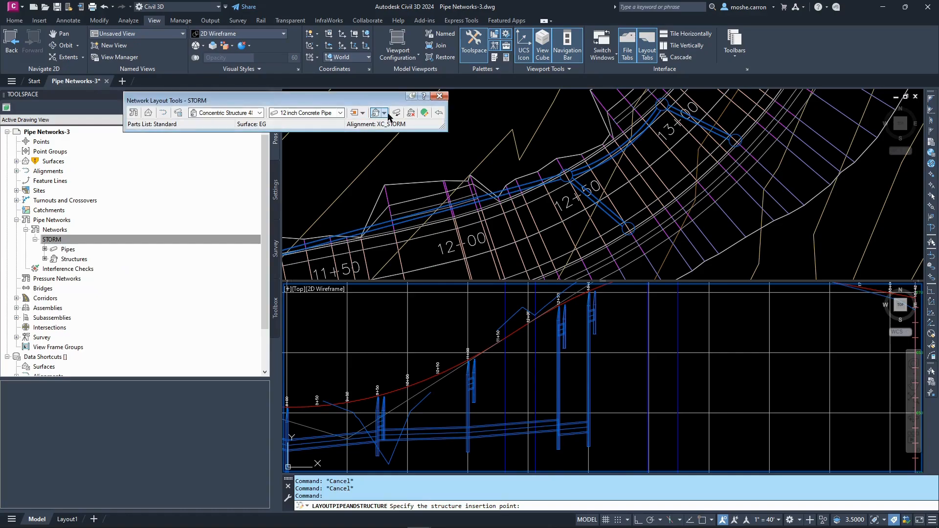
left_click(424, 114)
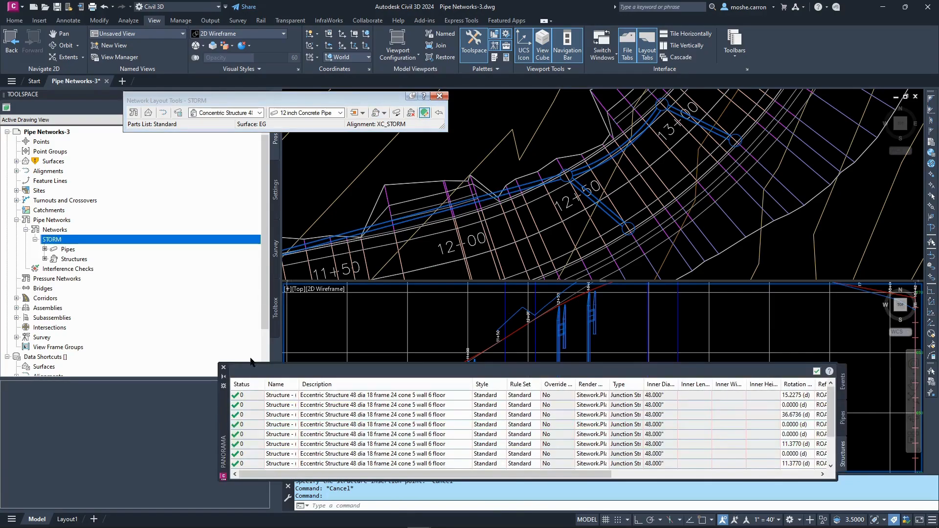
left_click(842, 421)
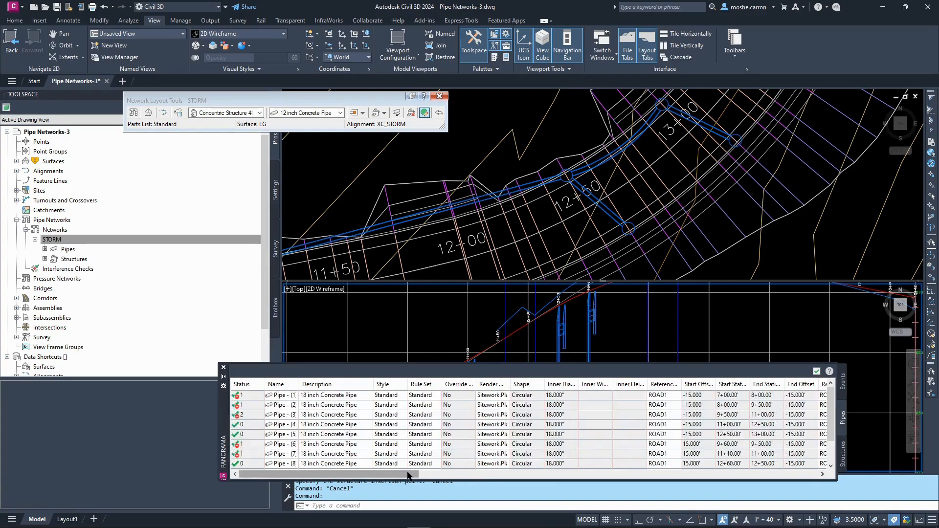
Step: Examine the slope and invert columns of the pipes table, checking the editable values of Pipe - (4) without changing them
left_click_drag(404, 475, 408, 474)
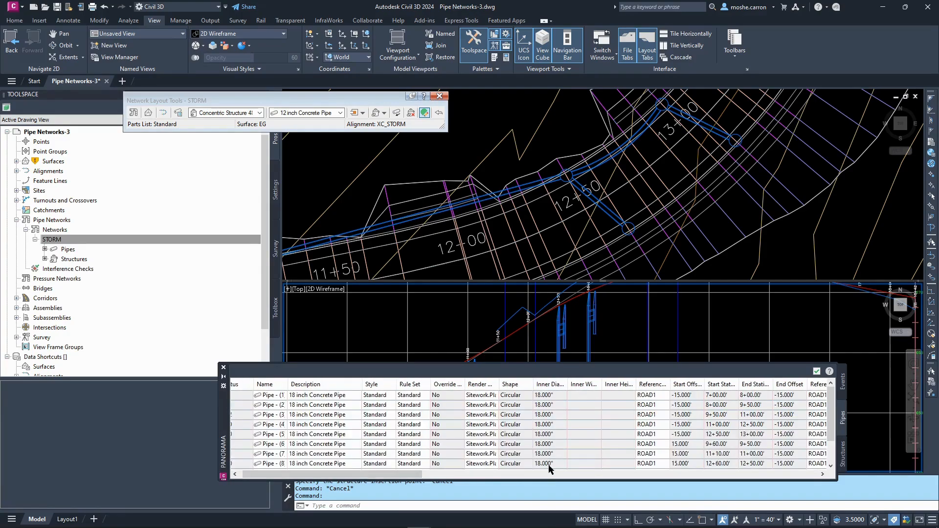
left_click_drag(416, 475, 596, 474)
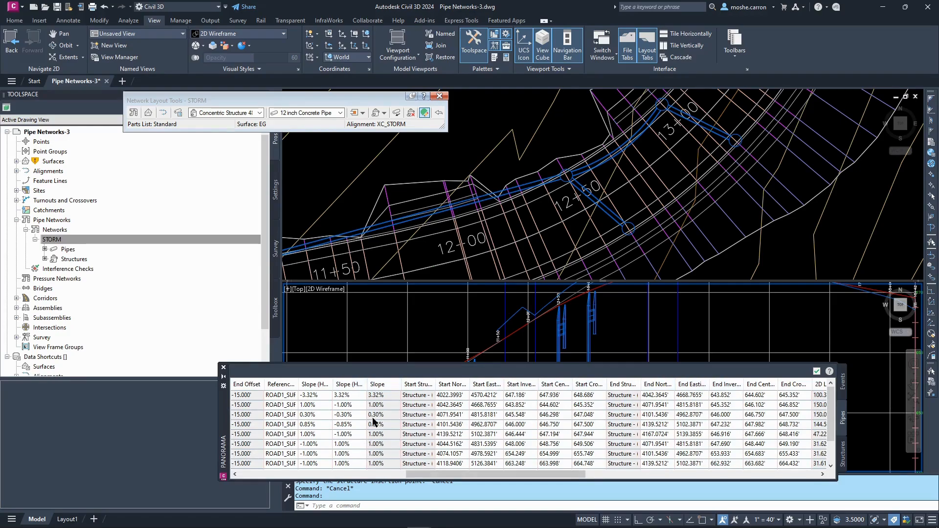
left_click(349, 425)
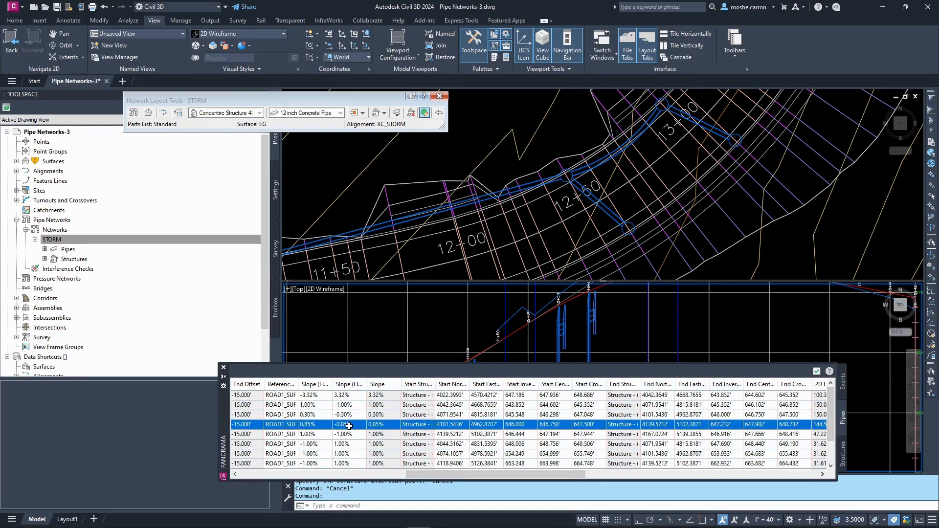
left_click(351, 425)
left_click(316, 425)
double_click(515, 427)
key("Escape")
key("ctrl+Home")
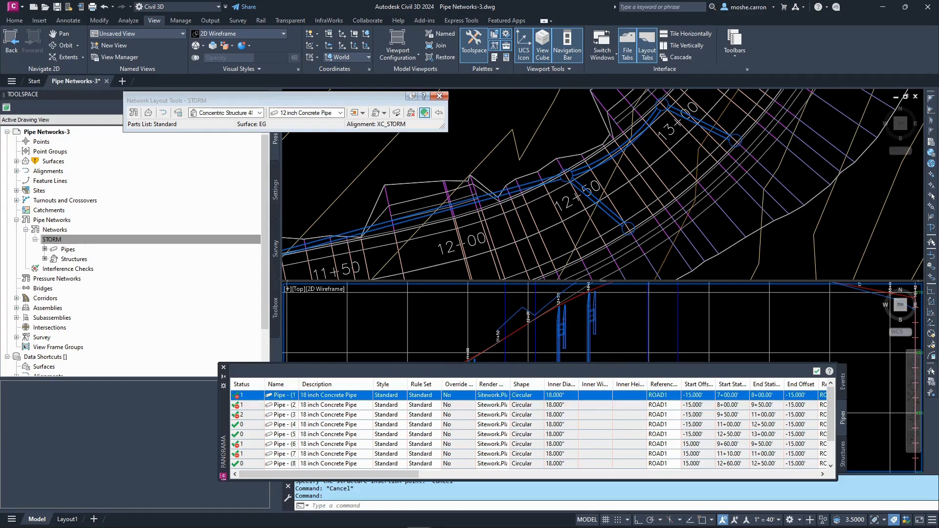
Step: Zoom the profile viewport to Pipe - (2) from the pipes table and undo that zoom
left_click(310, 404)
right_click(311, 405)
left_click(353, 337)
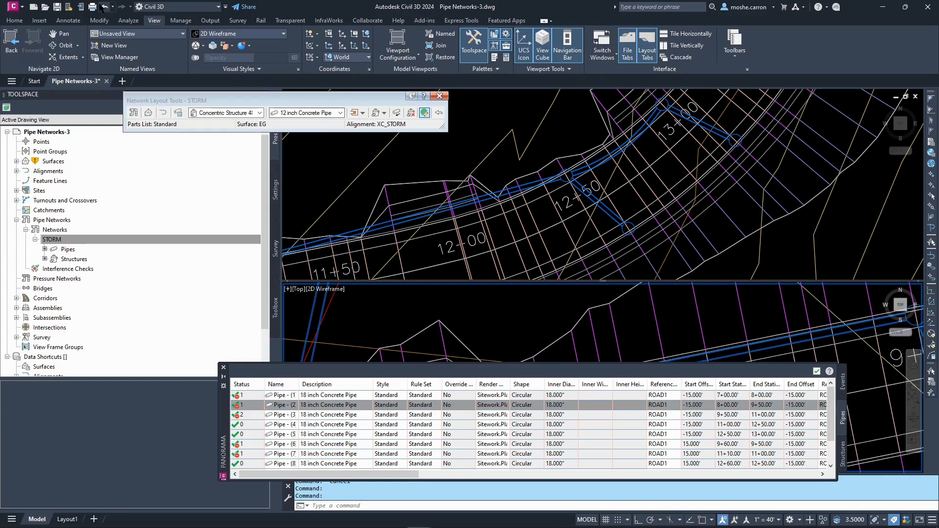
left_click(103, 6)
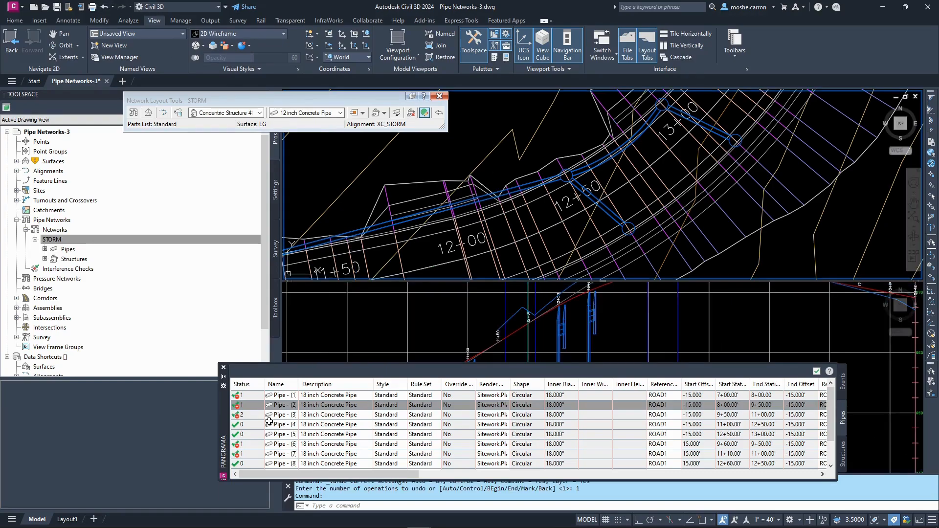
Step: Zoom to Pipe - (2) from the pipes table with the plan viewport active
right_click(287, 404)
left_click(318, 334)
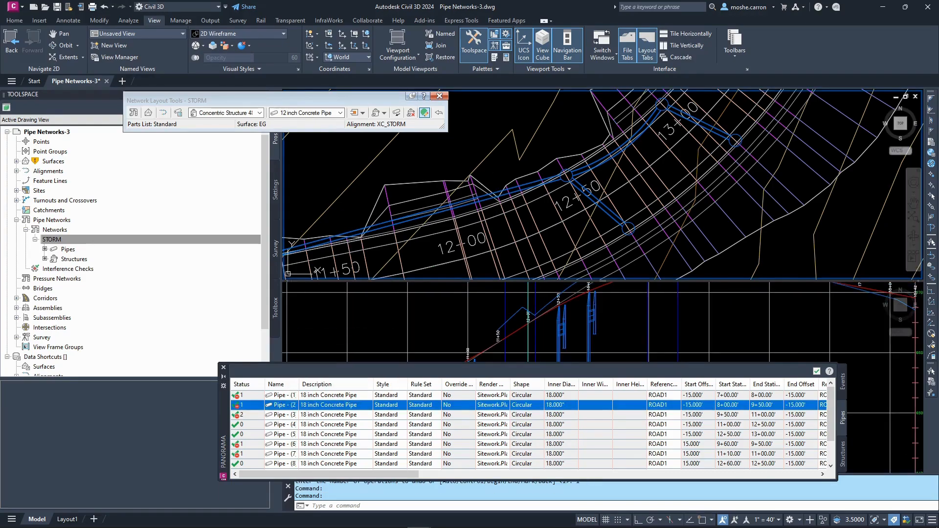
Step: Inspect the run of Pipe - (2) in the plan viewport between stations 8+50 and 9+50
left_click(397, 401)
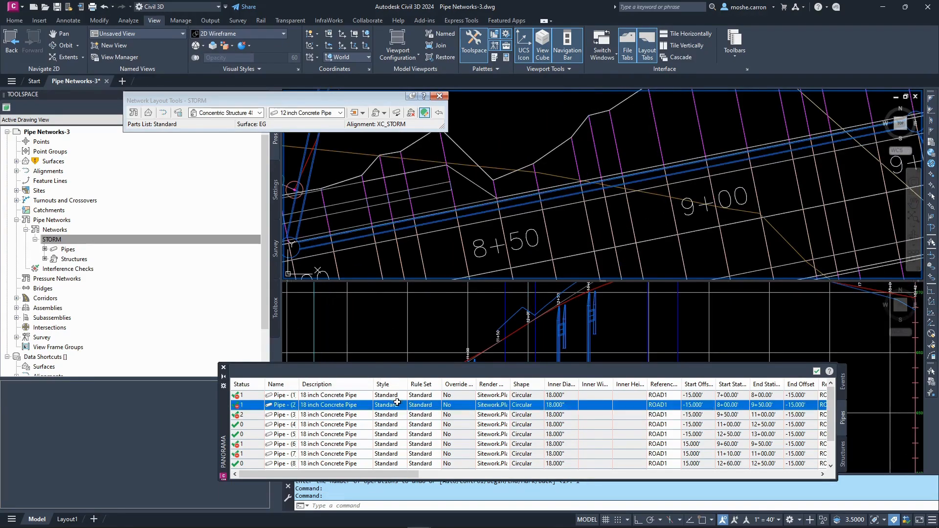
middle_click_drag(765, 190, 702, 186)
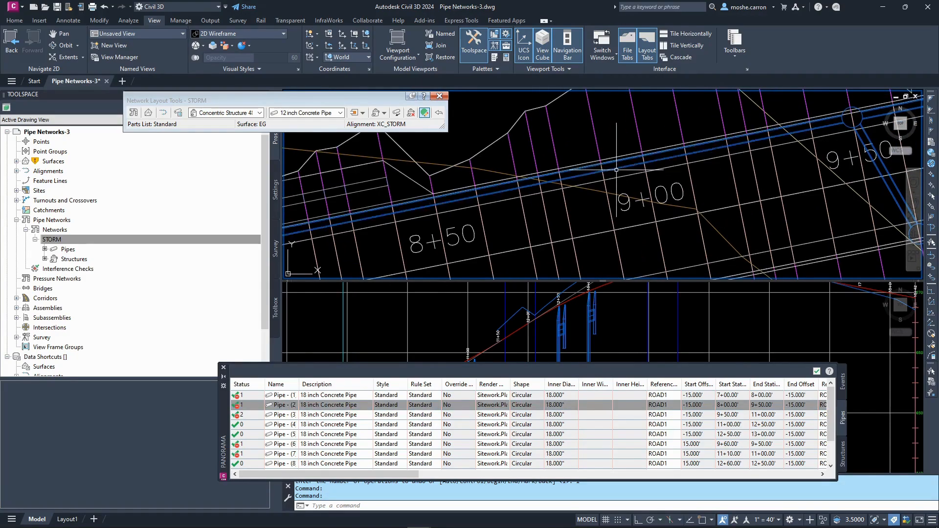
middle_click_drag(792, 160, 728, 192)
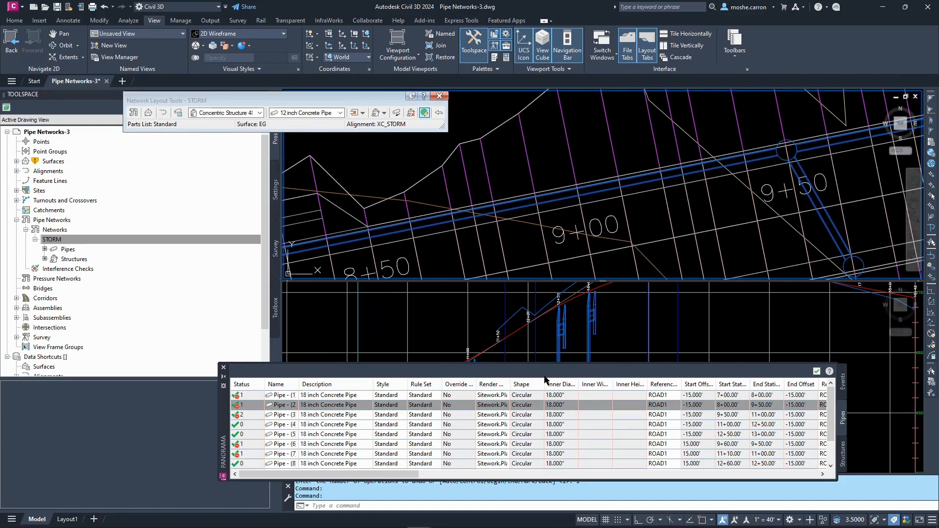
middle_click_drag(619, 235, 618, 189)
left_click(606, 333)
middle_click_drag(606, 333, 606, 321)
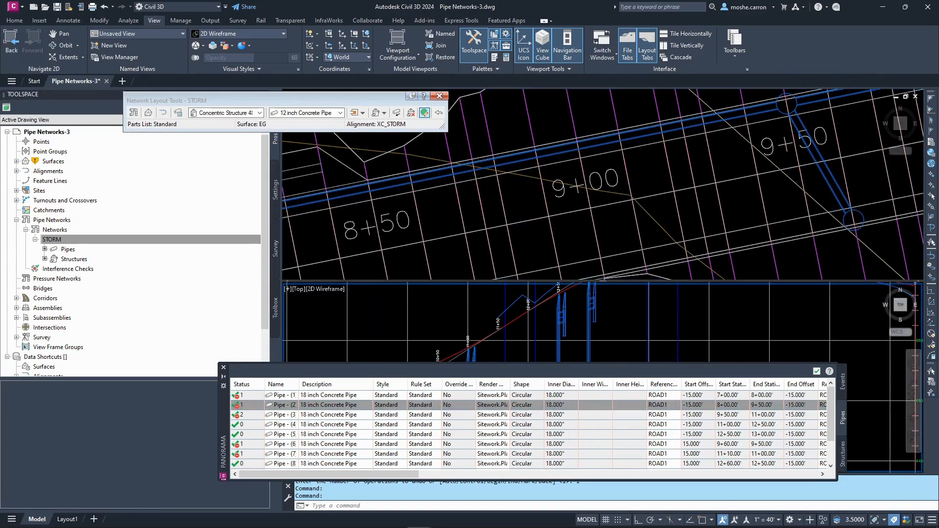
Step: Move the pipes table clear of the profile viewport and check the pipe run in both the plan and profile
left_click_drag(219, 413, 89, 58)
left_click(622, 389)
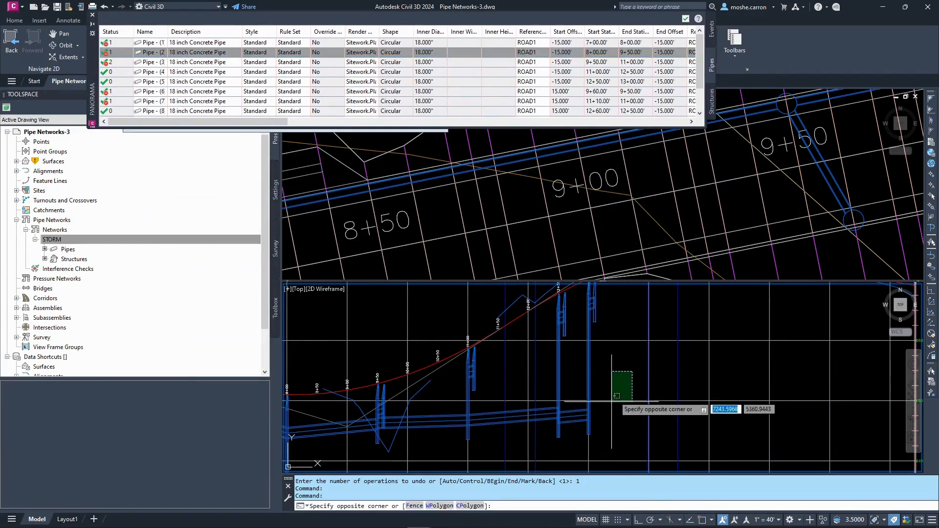
left_click(681, 222)
scroll(681, 220, "down", 5)
scroll(656, 230, "up", 1)
left_click(599, 390)
middle_click_drag(359, 413, 407, 404)
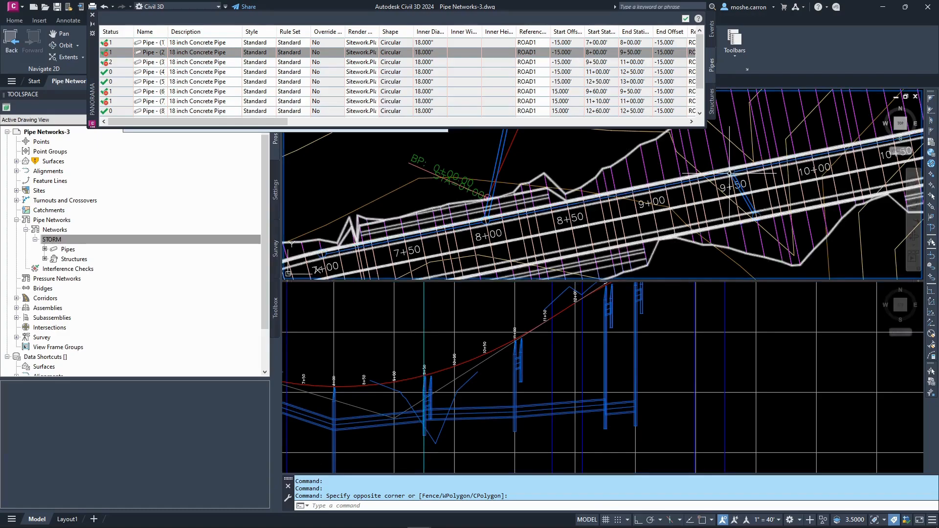
Step: Select Pipe - (2) in the drawing from its row in the pipes table
scroll(448, 428, "up", 5)
scroll(448, 428, "down", 3)
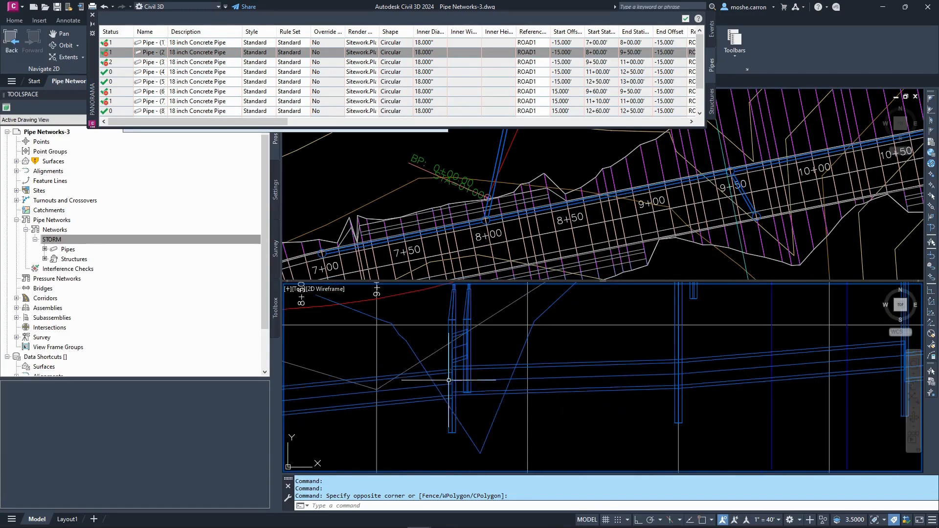
right_click(189, 53)
left_click(227, 102)
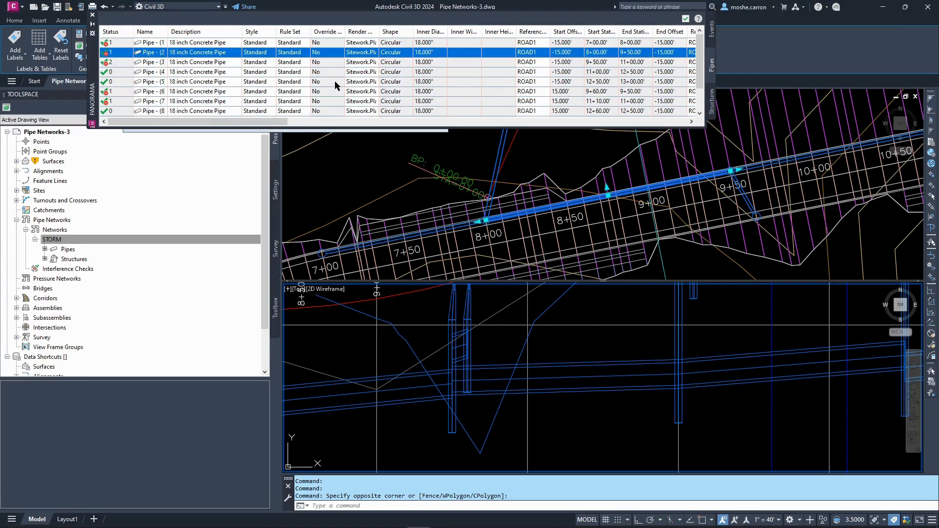
Step: Hide the Style, Rule Set, Override Rule Set, Render Material and Shape columns of the pipes table
left_click_drag(245, 121, 313, 119)
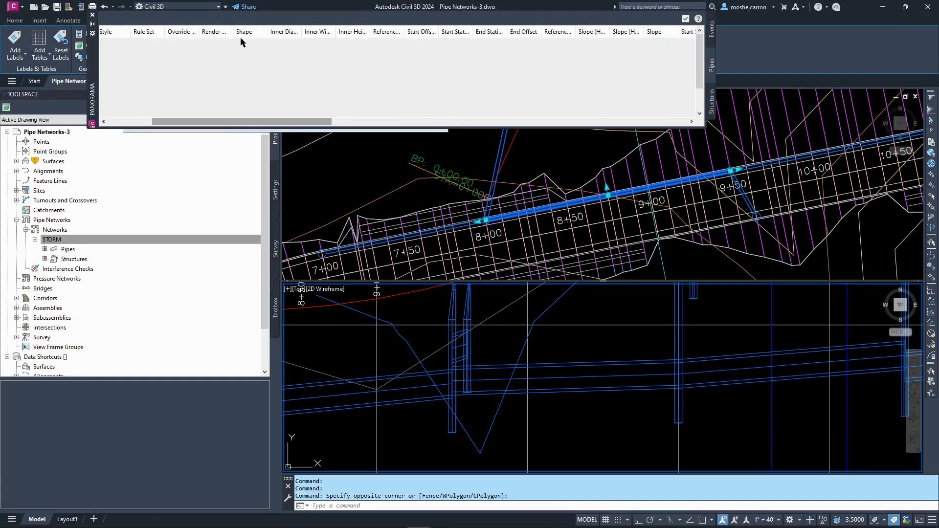
right_click(206, 33)
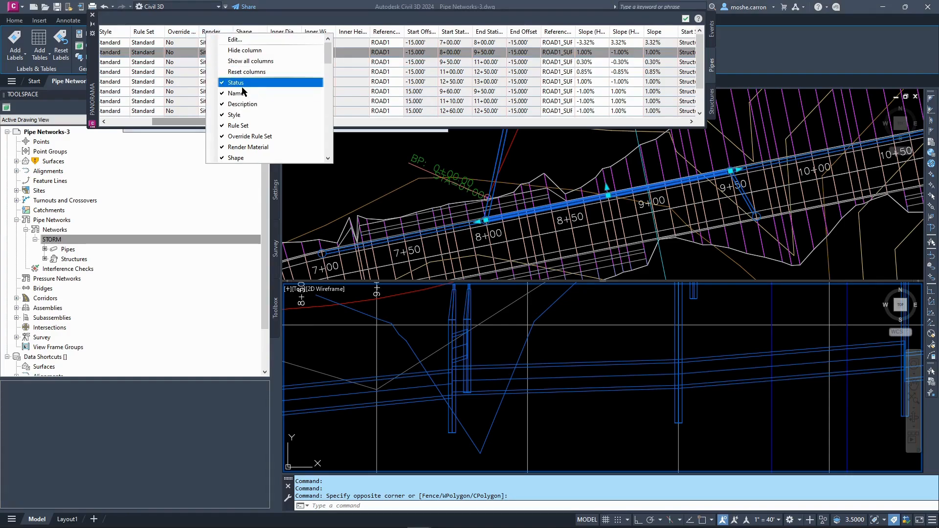
left_click(241, 117)
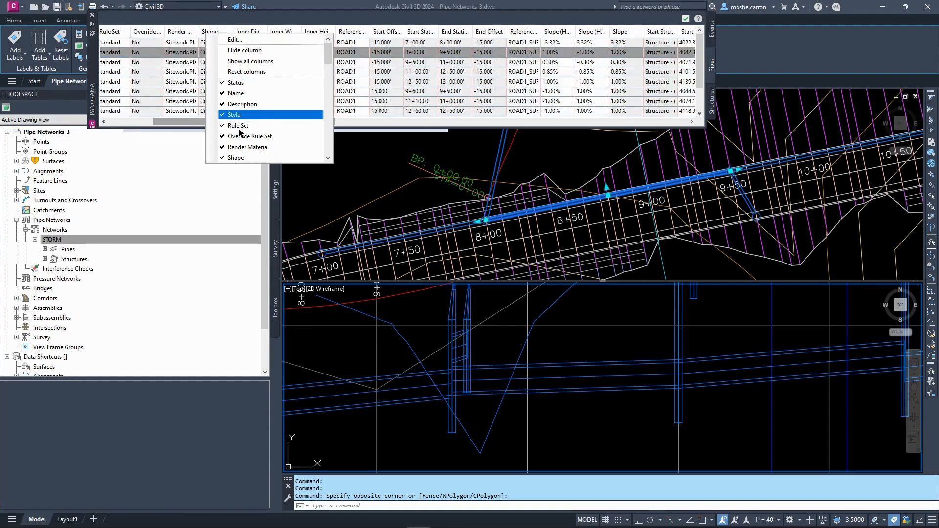
left_click(239, 129)
left_click(222, 127)
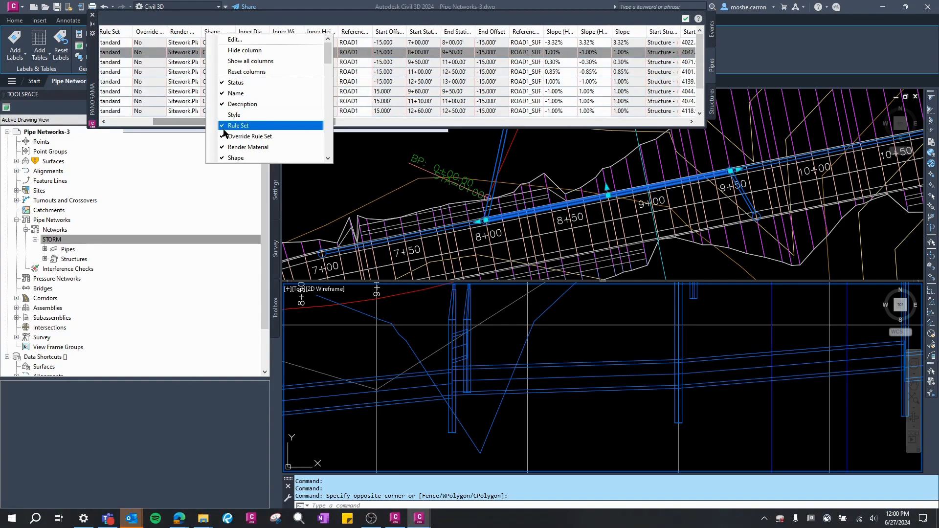
left_click(222, 137)
left_click(221, 126)
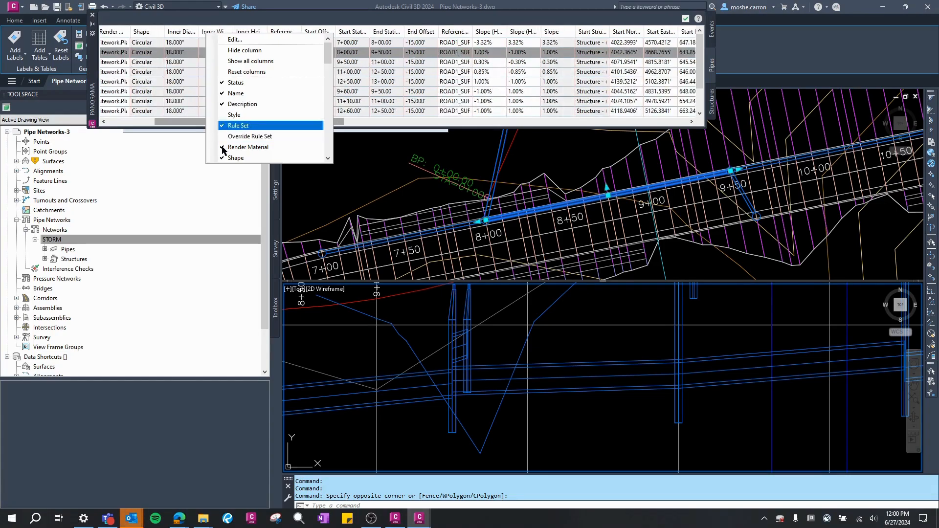
left_click(222, 148)
scroll(227, 131, "down", 3)
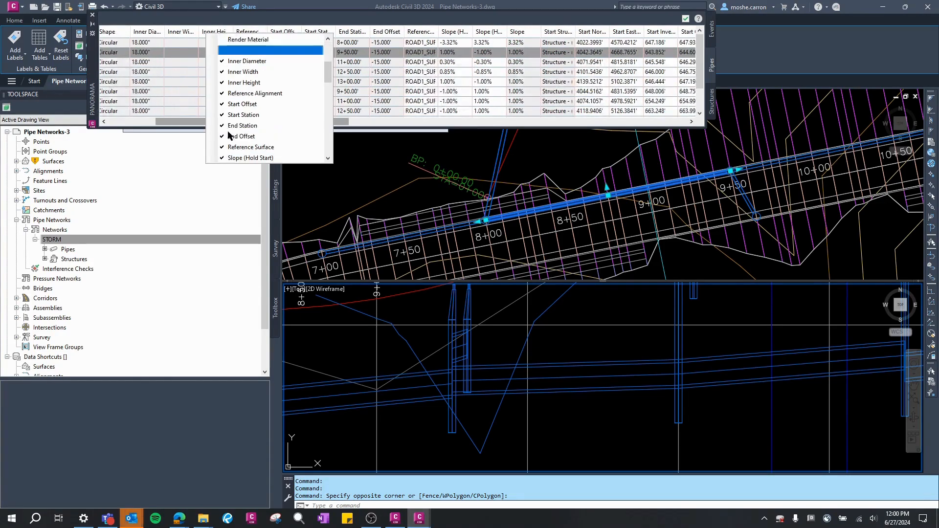
left_click(223, 50)
Step: Hide the Start Invert Elevation, Start Easting, Start Northing, Start Structure, Slope and Slope (Hold End) columns of the pipes table
scroll(223, 128, "down", 3)
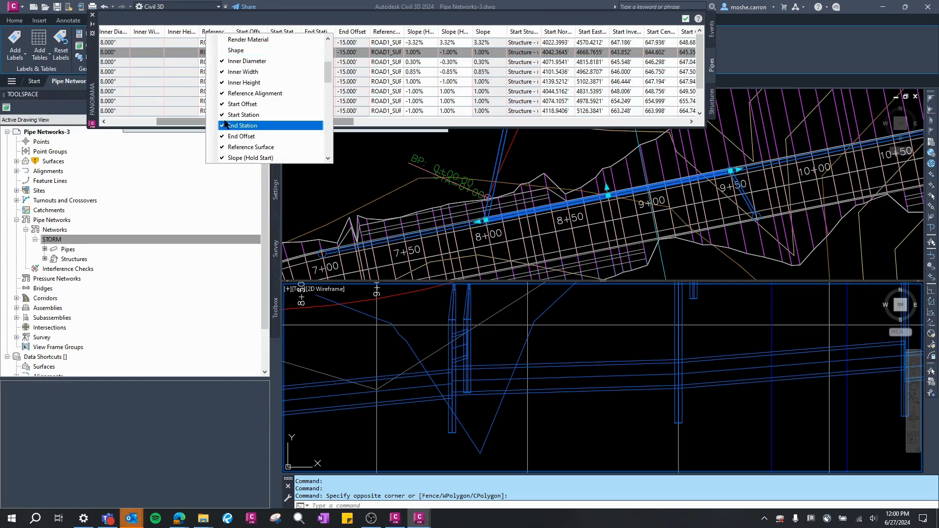
left_click(223, 127)
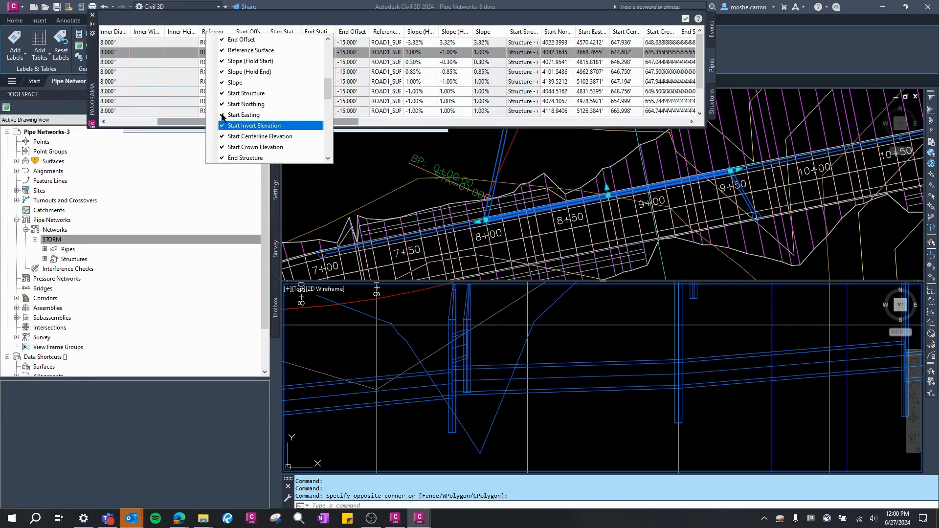
left_click(223, 103)
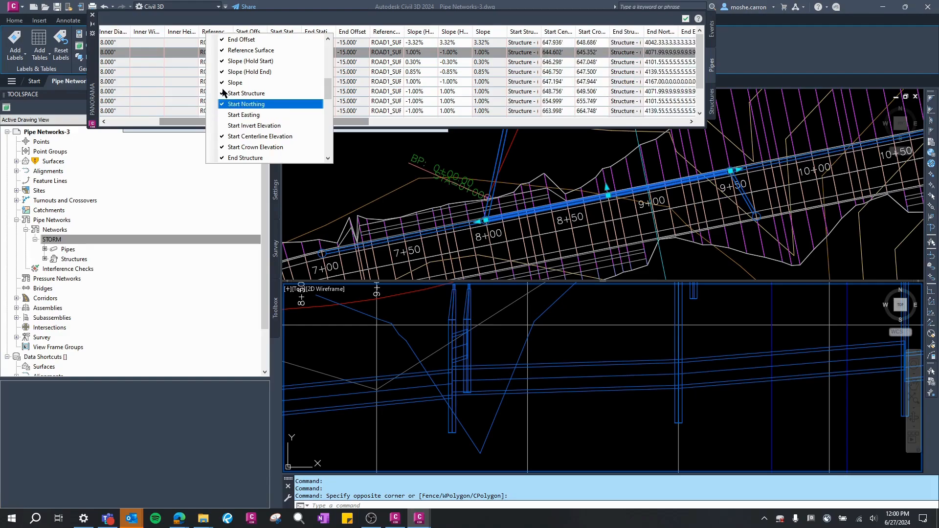
left_click(223, 93)
left_click(223, 82)
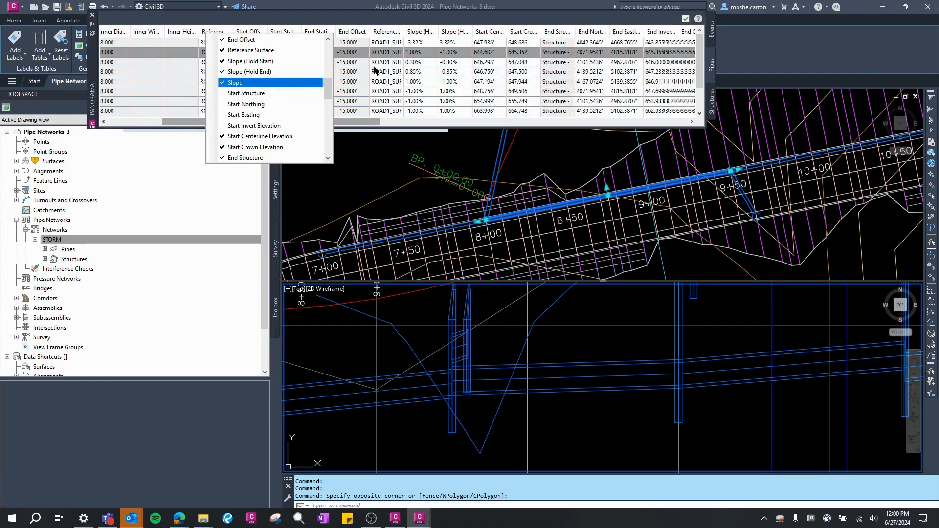
left_click(223, 71)
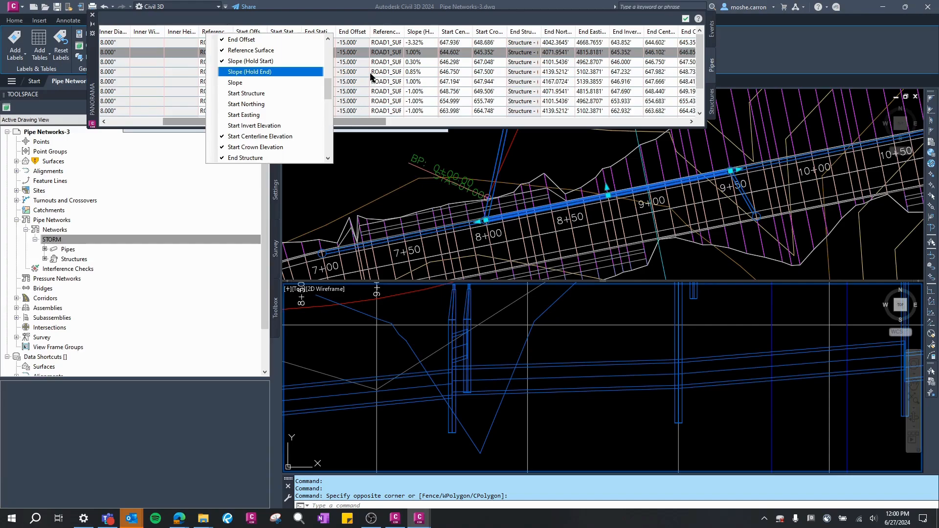
left_click(370, 20)
Step: Close the network layout tools and the panorama, and clear the pipe selection
left_click(388, 130)
left_click_drag(398, 100, 375, 198)
left_click(406, 195)
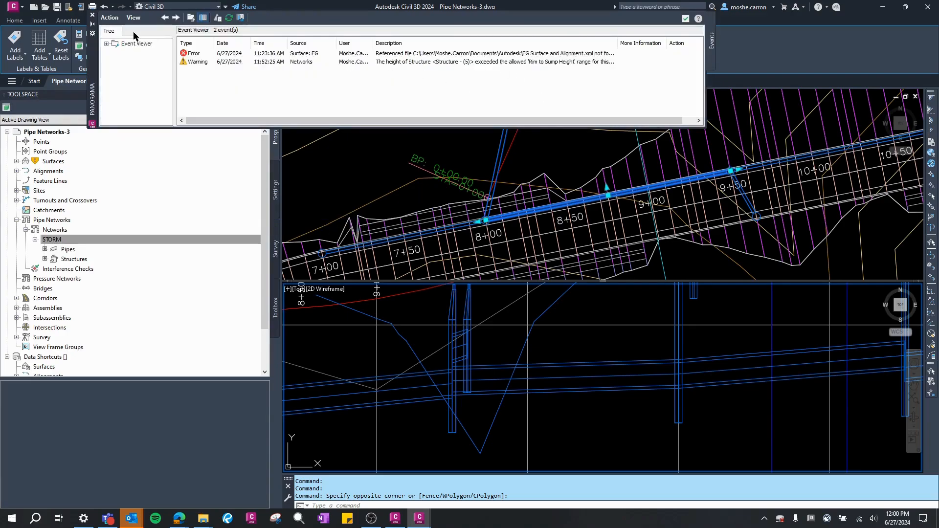
left_click(685, 21)
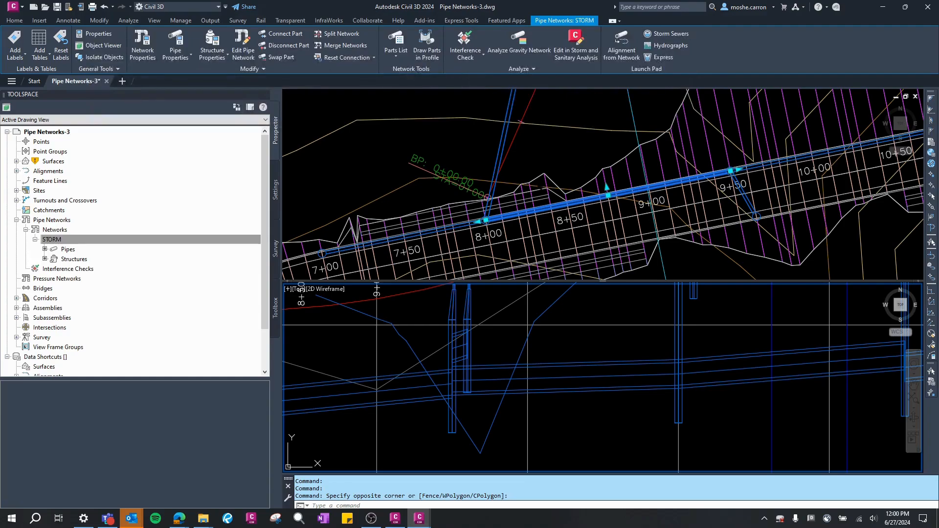
key("Escape")
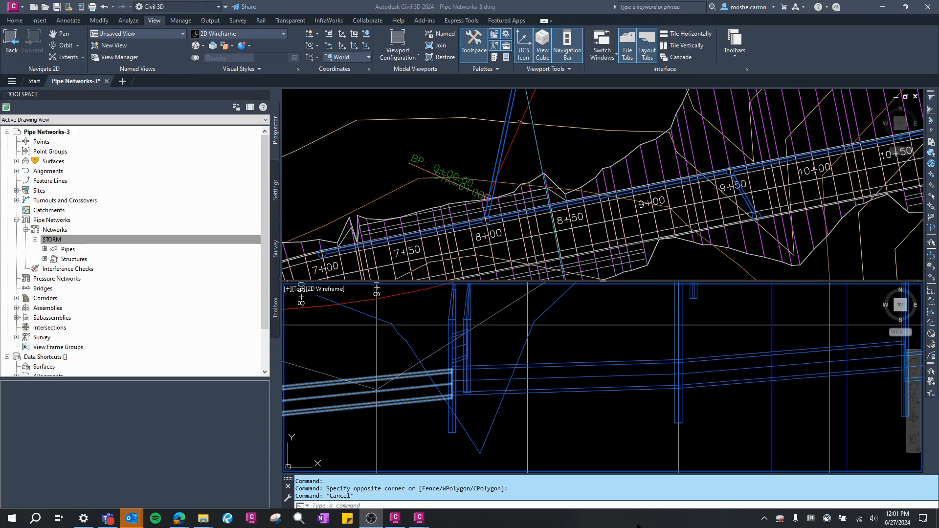
Step: Bring the whole pipe run into view in the profile and open the Add Labels dialog for pipe networks
left_click(579, 335)
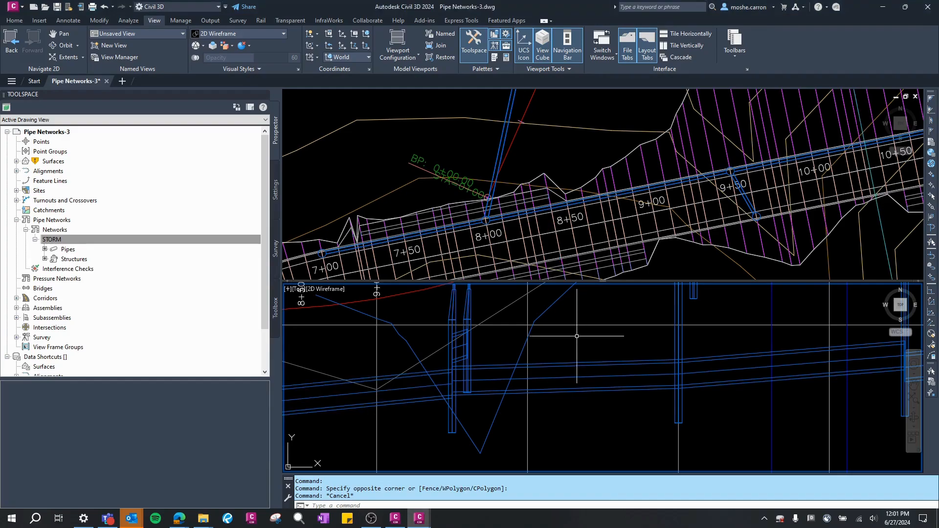
scroll(470, 349, "down", 5)
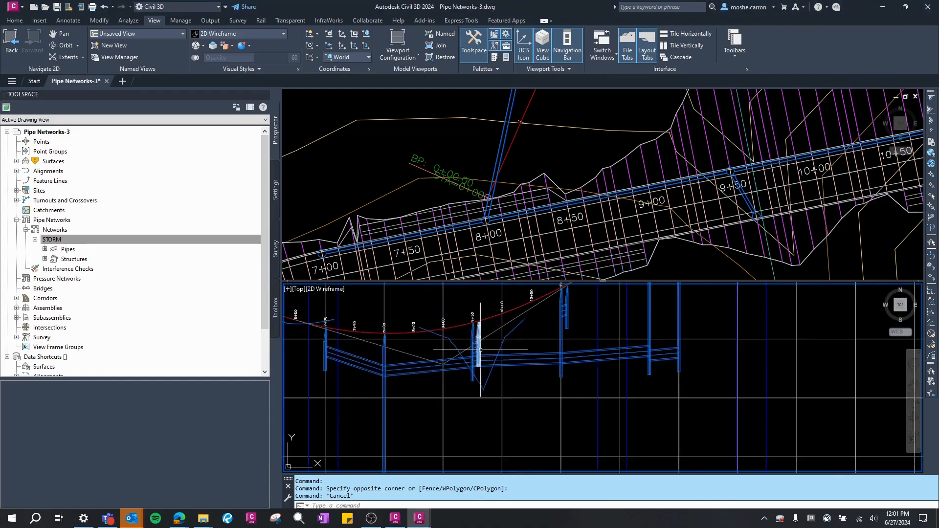
middle_click_drag(463, 353, 489, 370)
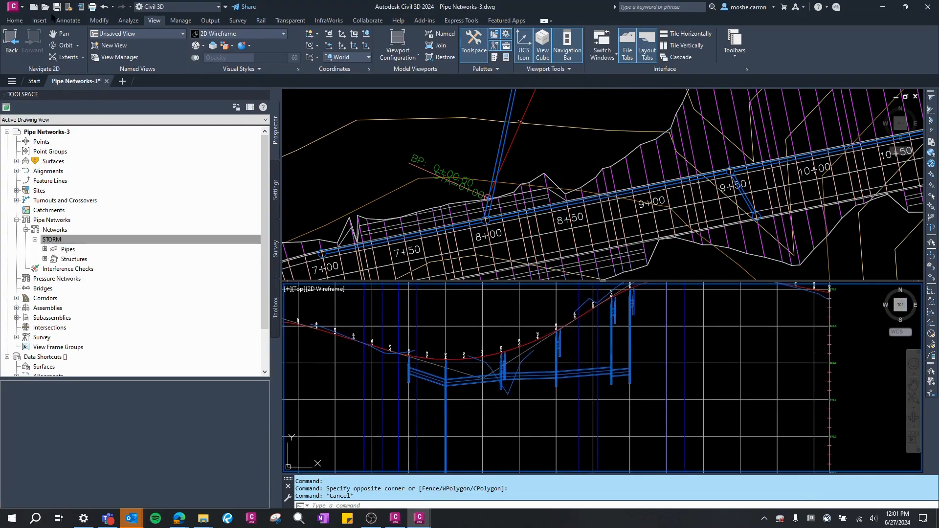
left_click(67, 22)
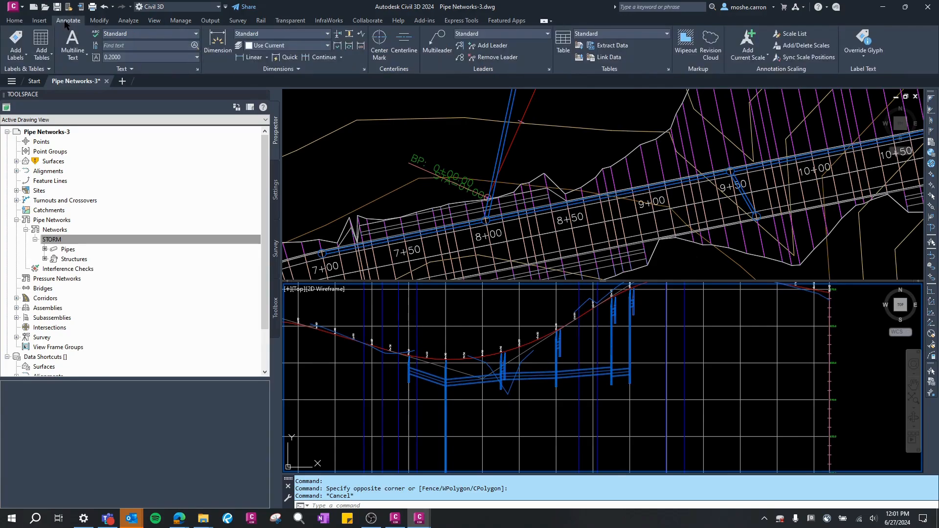
left_click(27, 57)
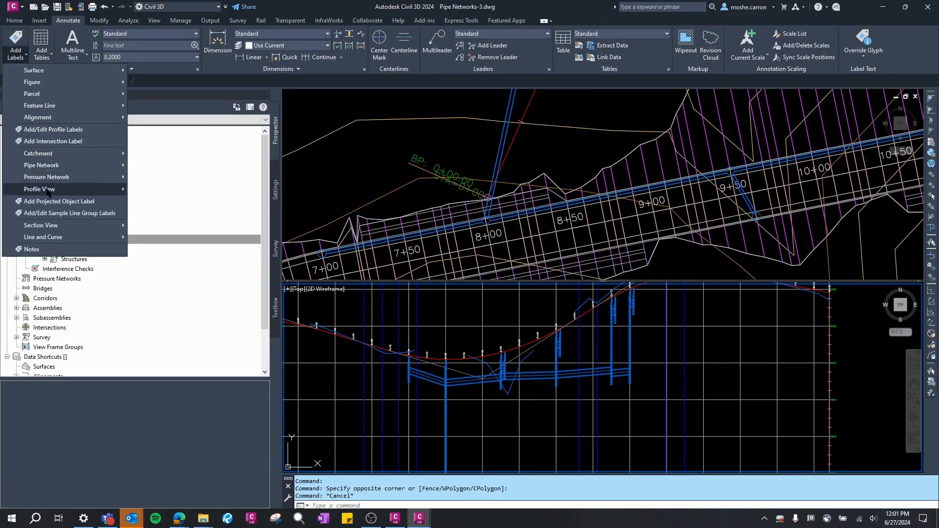
mouse_move(47, 192)
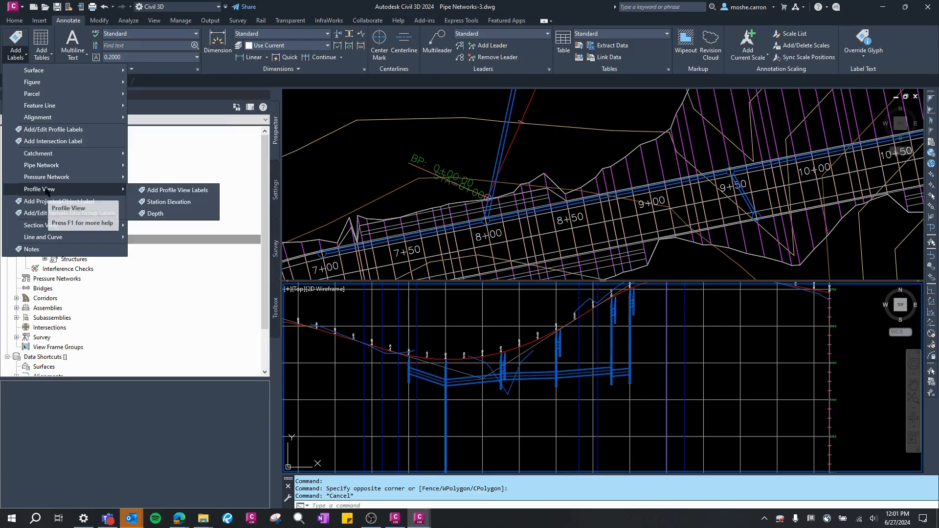
mouse_move(48, 166)
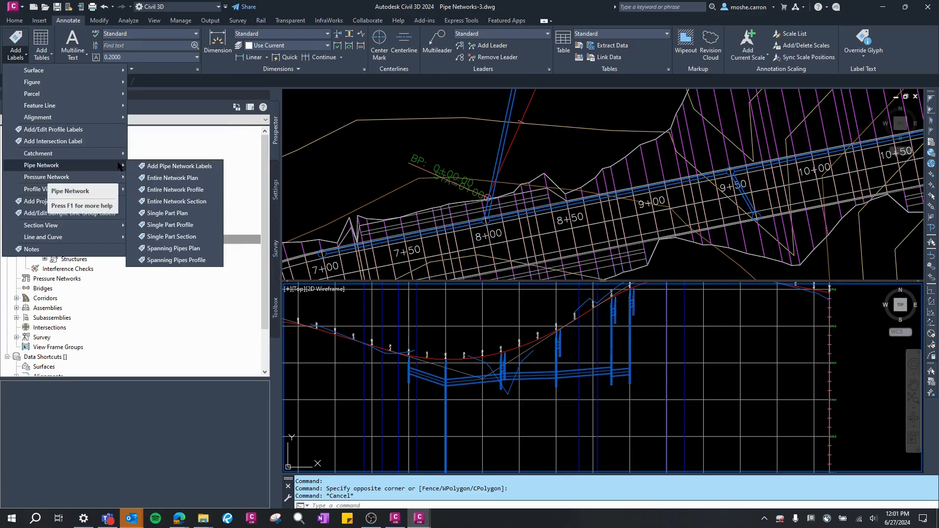
left_click(163, 169)
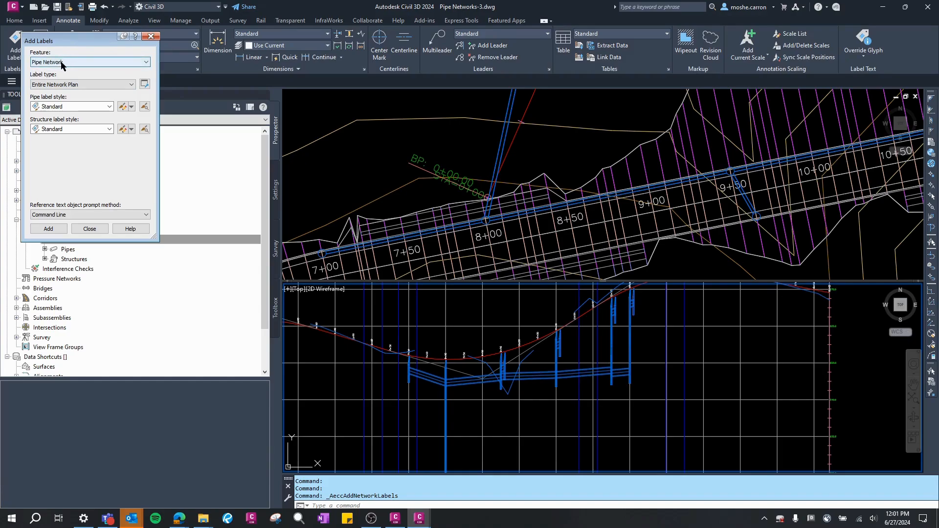
Step: Set the label type to Entire Network Profile with the Standard pipe and structure label styles
left_click(69, 86)
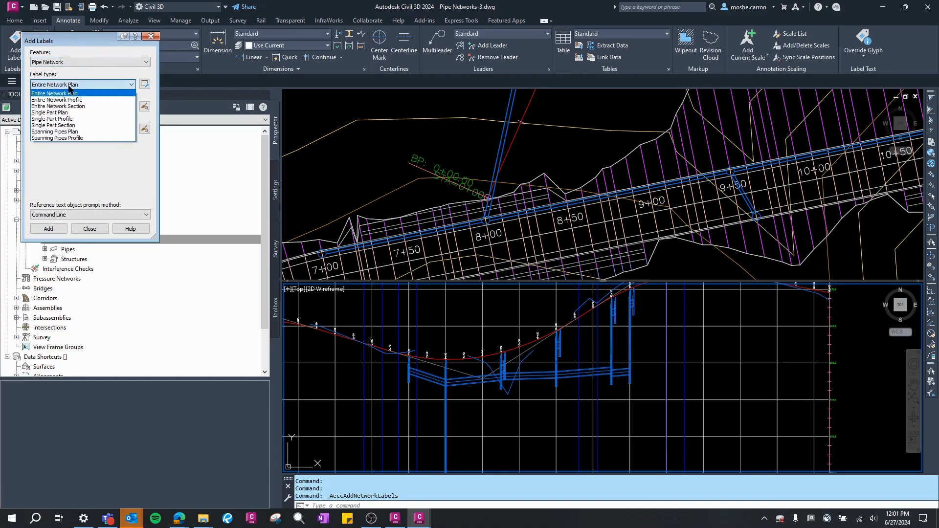
left_click(72, 100)
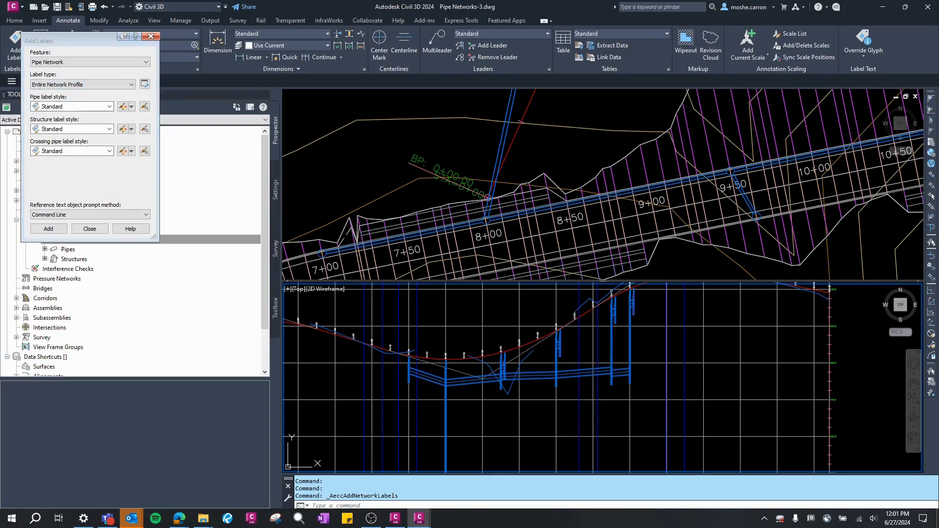
left_click(75, 108)
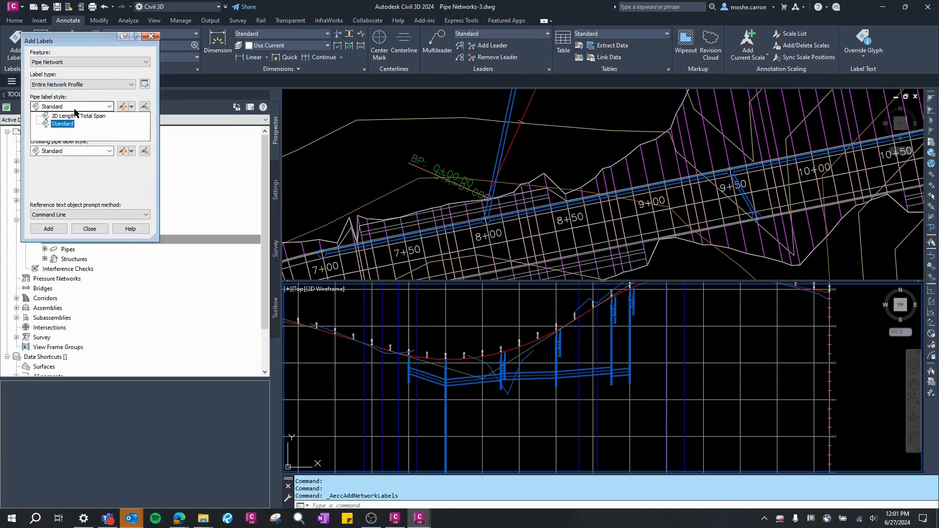
left_click(73, 123)
left_click(78, 129)
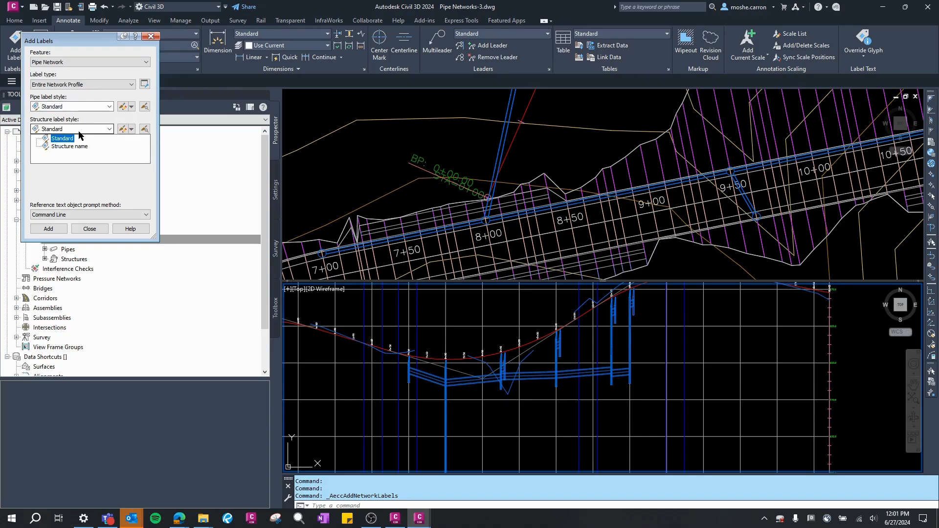
left_click(75, 119)
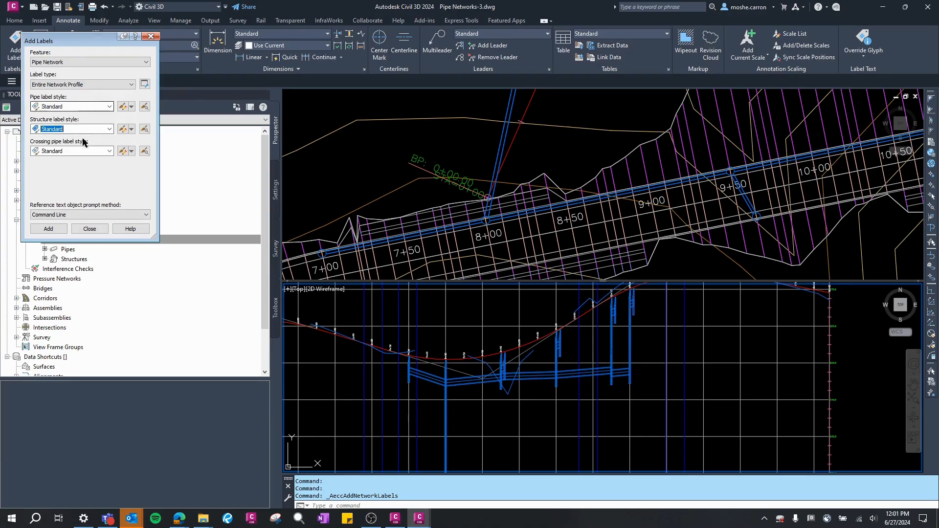
Step: Label the whole pipe network in the profile view with the Standard label styles by picking one of its pipes
left_click(48, 228)
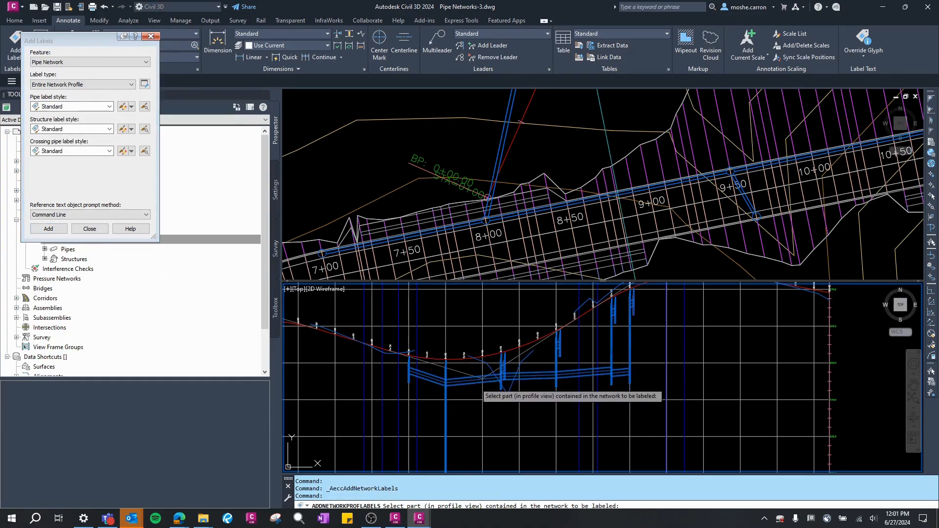
left_click(475, 383)
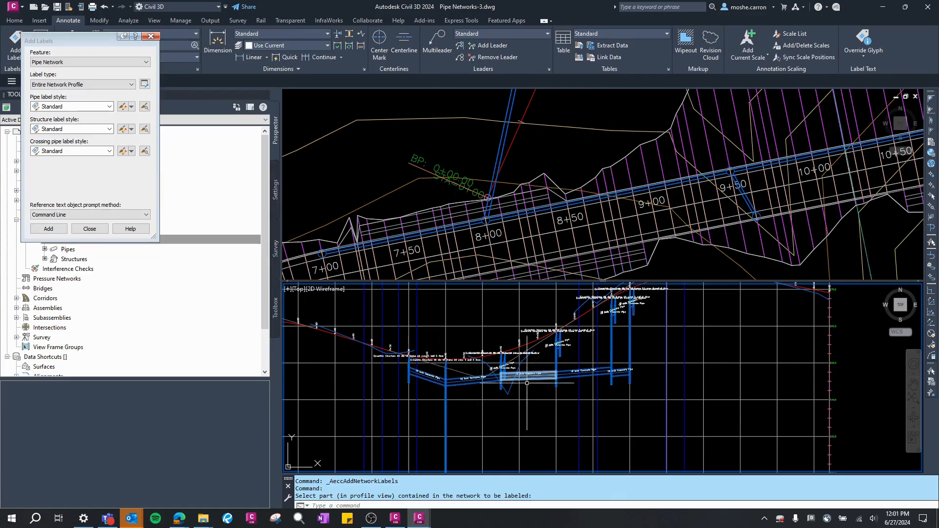
scroll(535, 379, "up", 5)
scroll(403, 396, "down", 2)
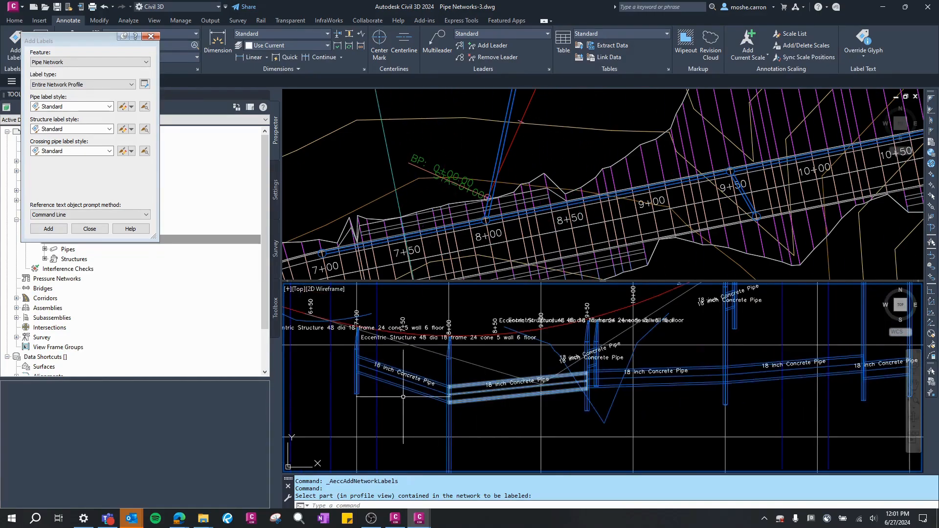
scroll(519, 402, "down", 3)
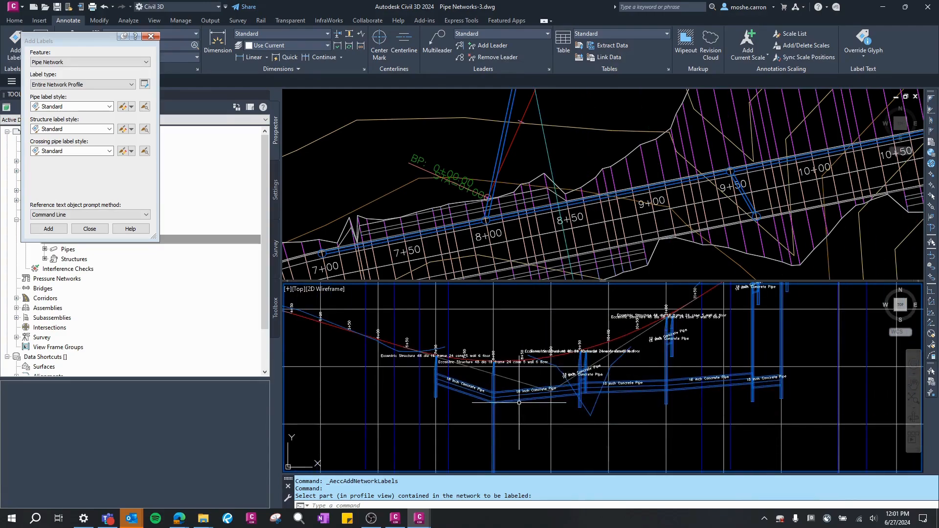
key("Escape")
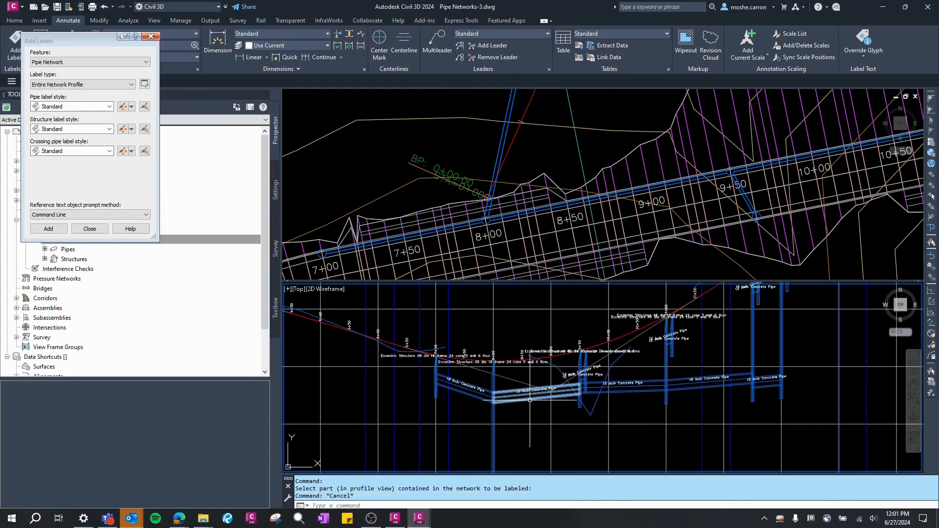
Step: Undo the Standard network labels and dismiss the composer for the Standard pipe label style
key("ctrl+z")
key("ctrl+z")
key("ctrl+z")
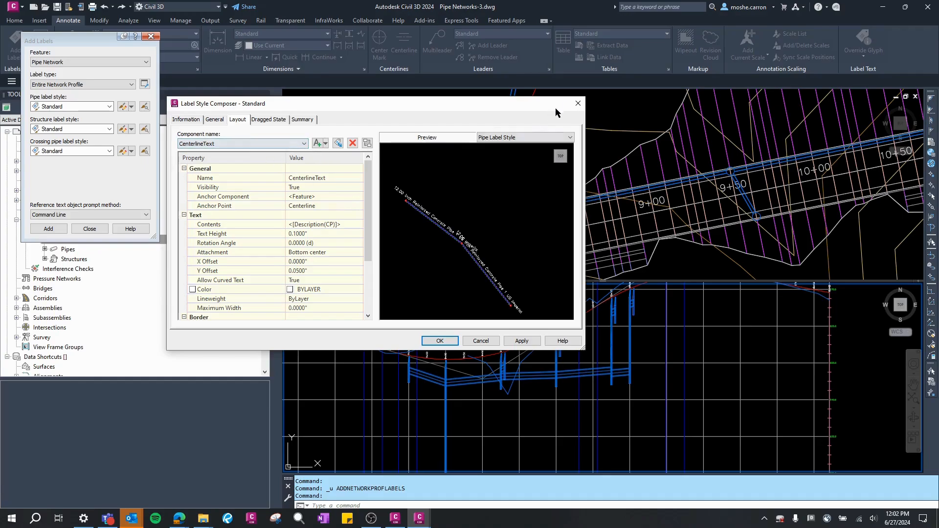
left_click(576, 103)
Step: Create a copy of the Standard pipe label style and name it Invert Elev
left_click(131, 107)
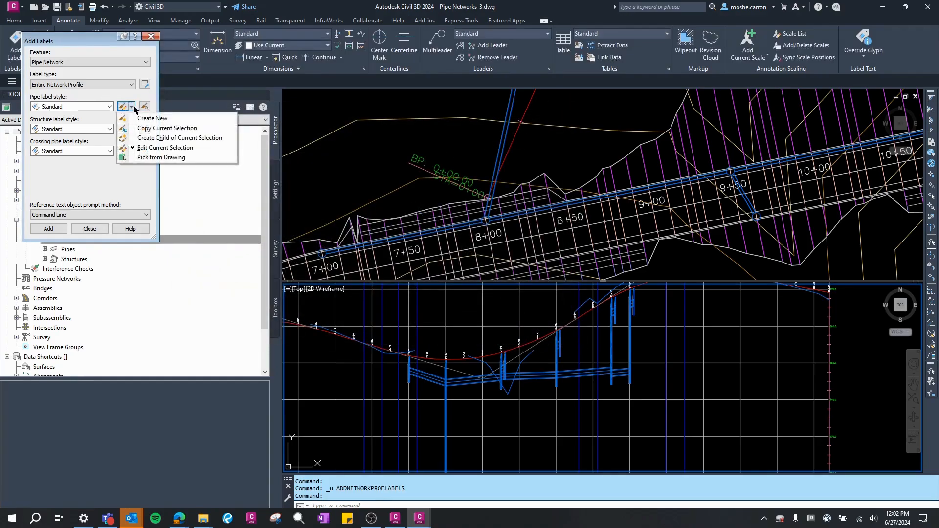
left_click(145, 129)
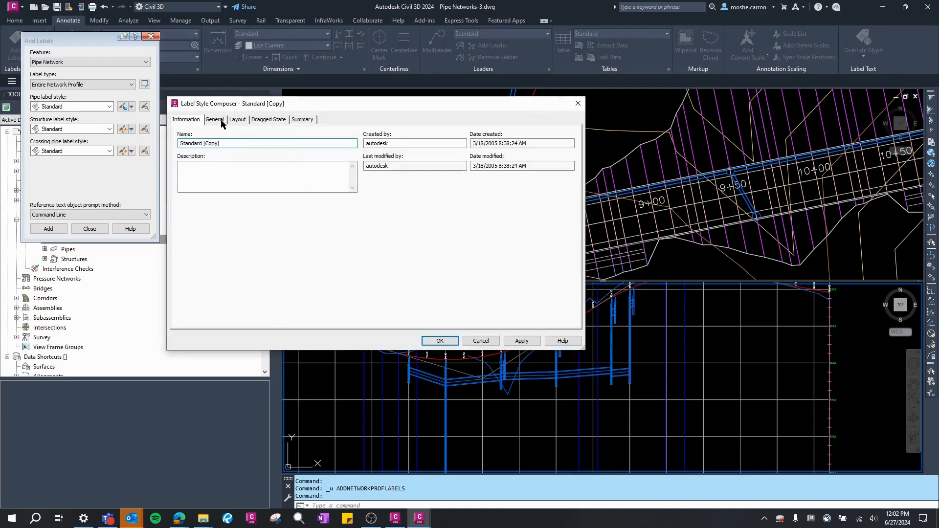
left_click_drag(224, 145, 178, 145)
left_click(260, 120)
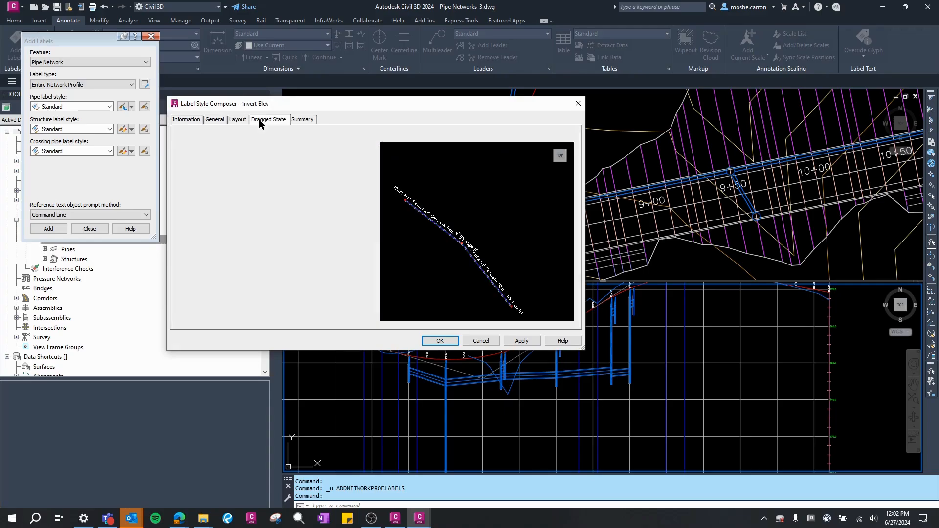
left_click(202, 120)
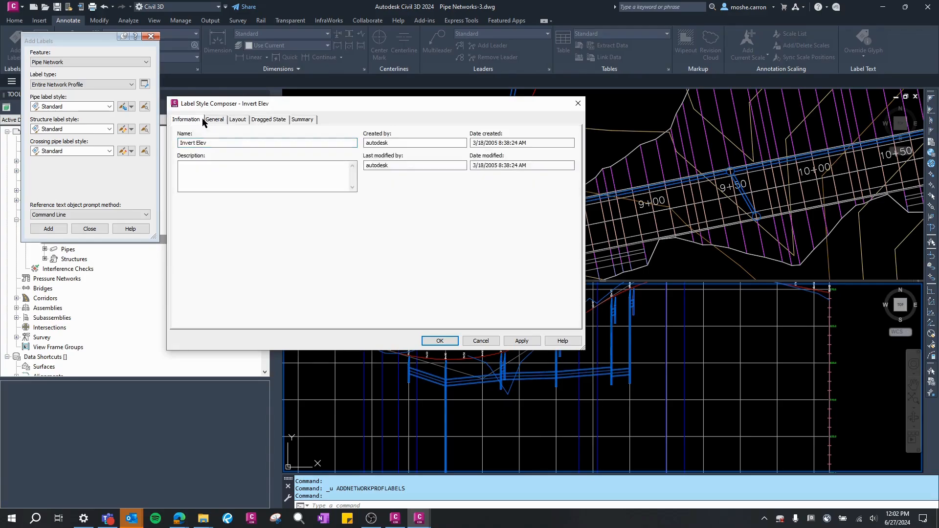
left_click(204, 121)
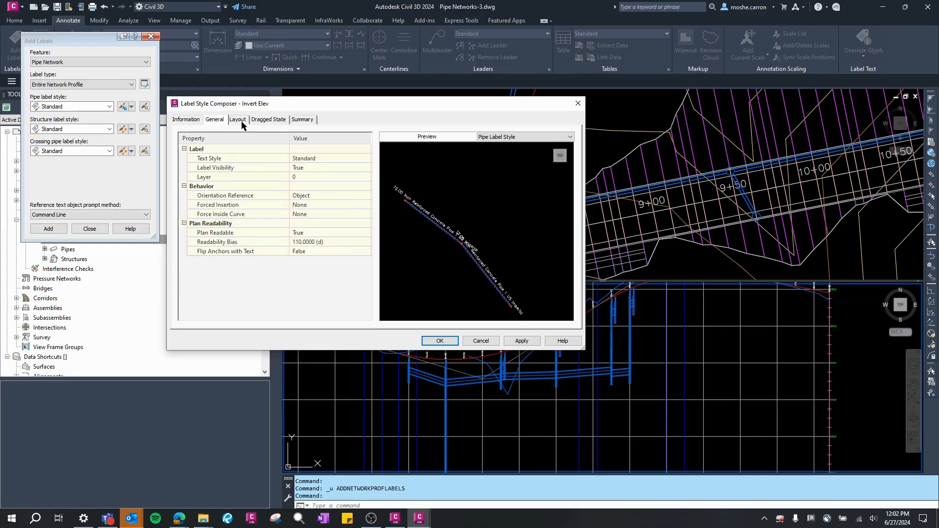
Step: Replace the CenterlineText contents of the Invert Elev style with the Start Invert Elevation property and save the style
left_click(238, 120)
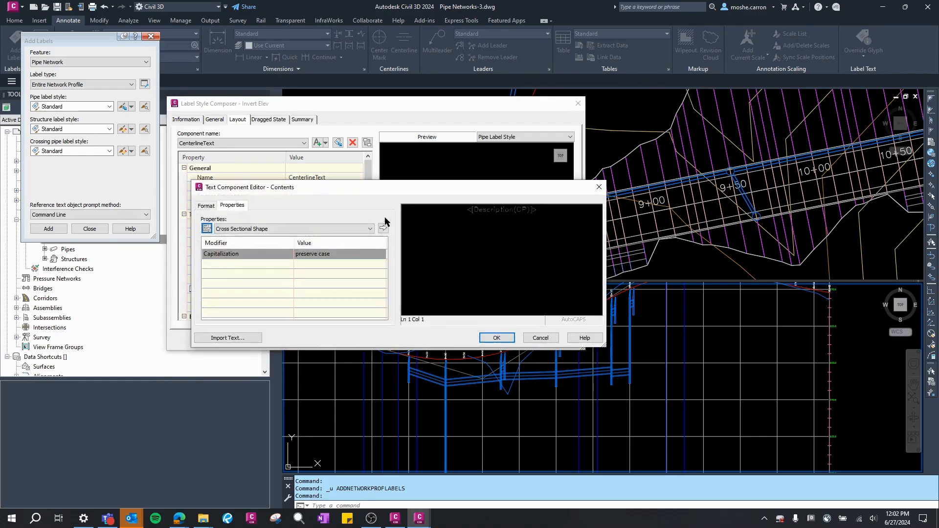
left_click(343, 229)
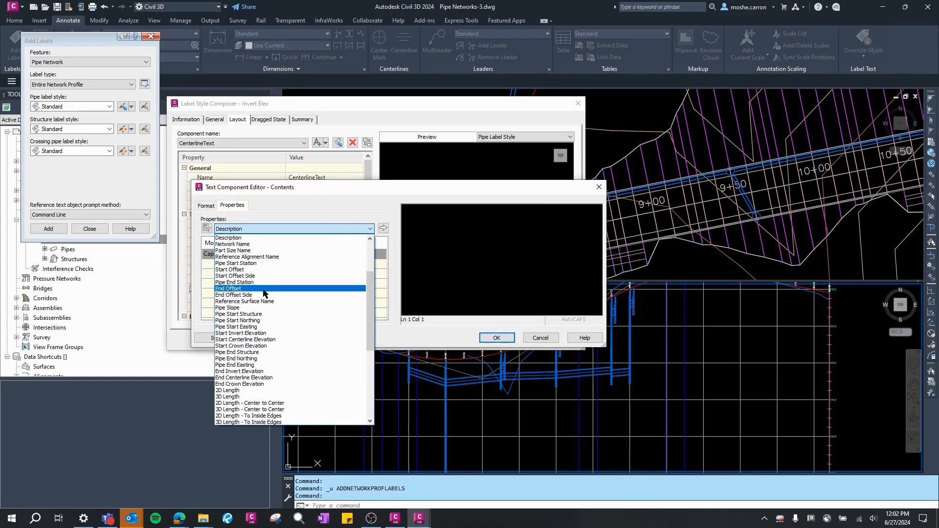
left_click(248, 332)
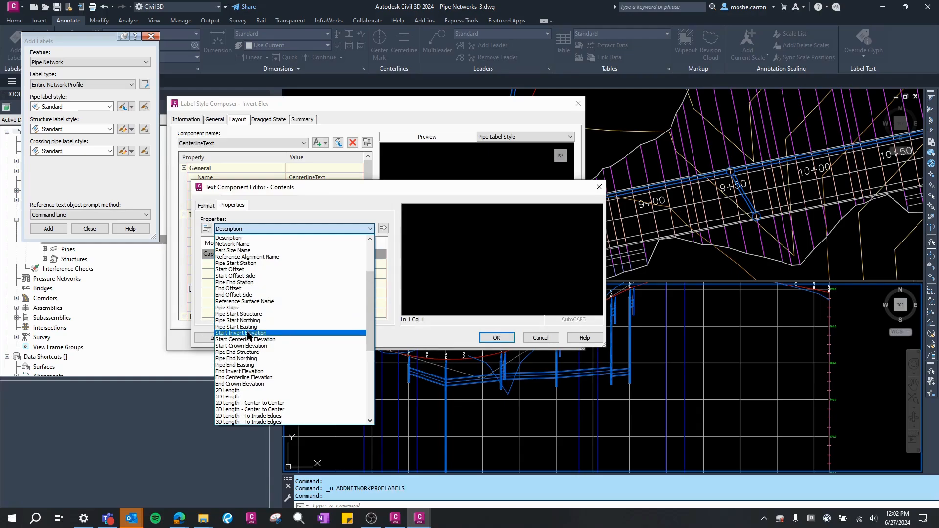
left_click(384, 229)
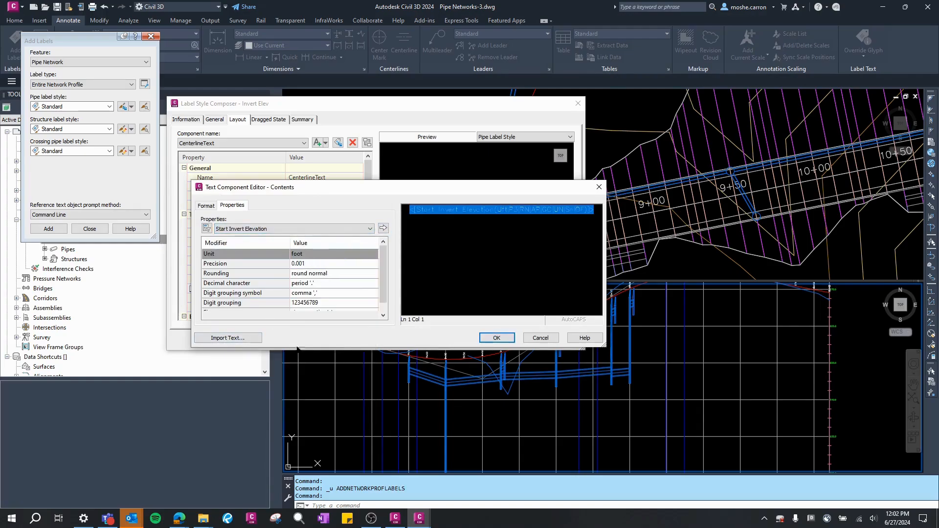
left_click(509, 341)
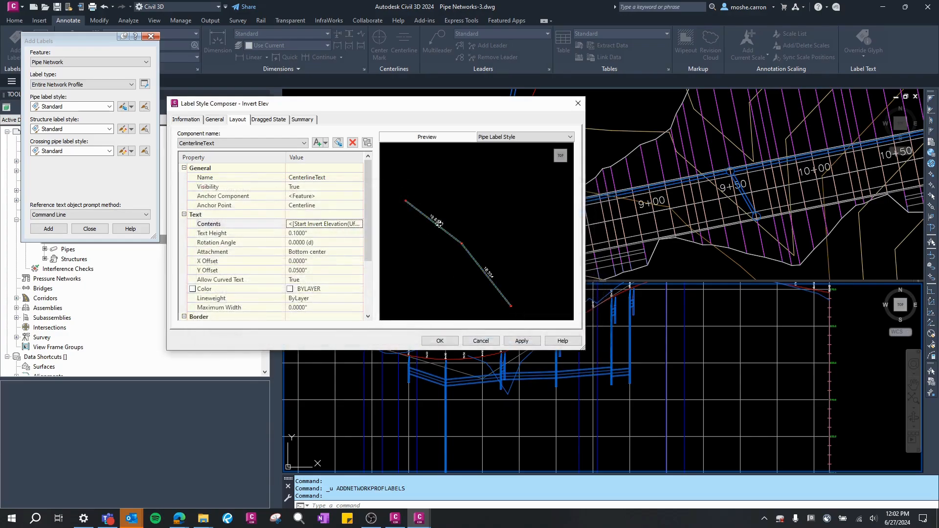
scroll(435, 225, "up", 3)
middle_click_drag(420, 227, 555, 282)
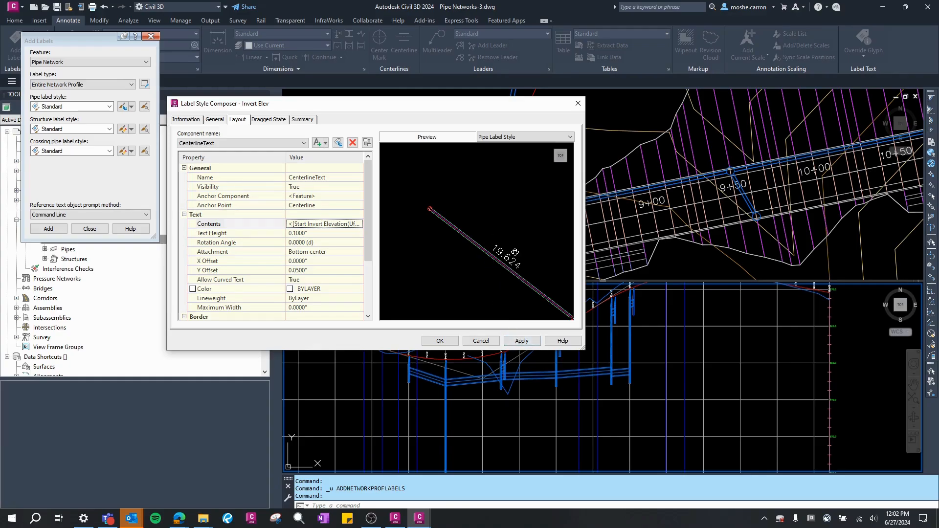
left_click(454, 344)
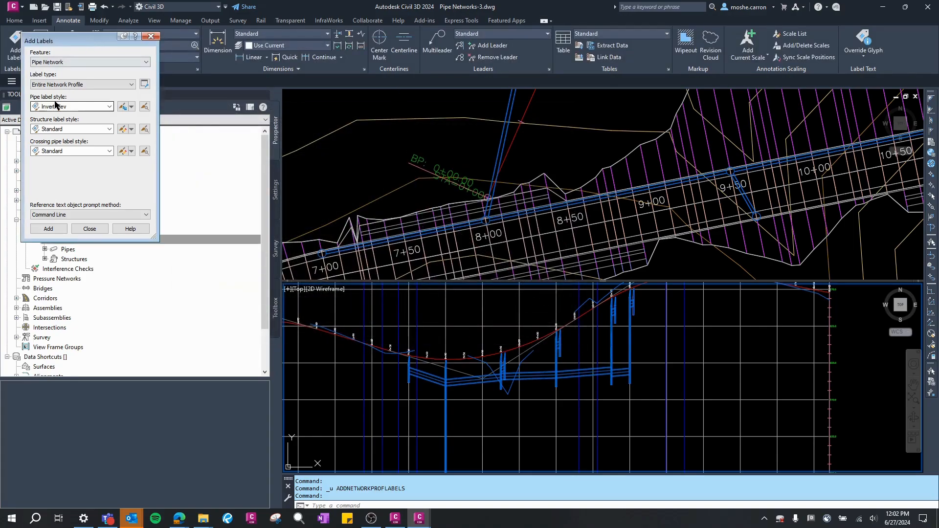
Step: Choose Structure name as the structure label style and keep Standard for crossing pipes
left_click(80, 129)
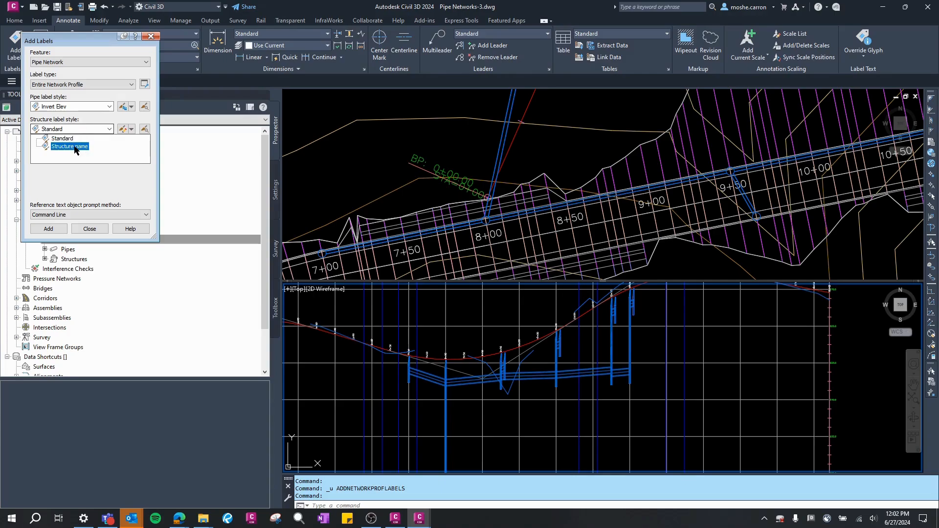
left_click(74, 147)
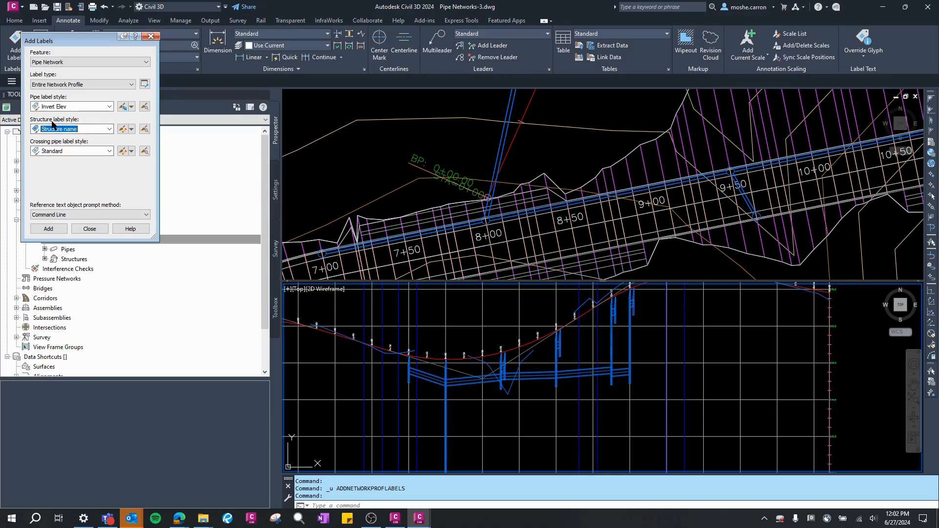
left_click(65, 152)
left_click(75, 142)
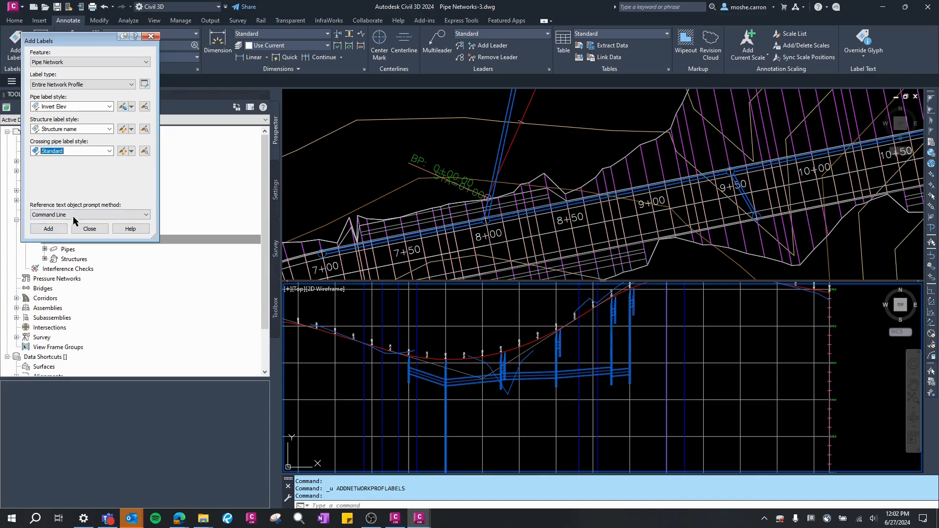
Step: Label the entire network in the profile view with the Invert Elev and Structure name styles
left_click(49, 229)
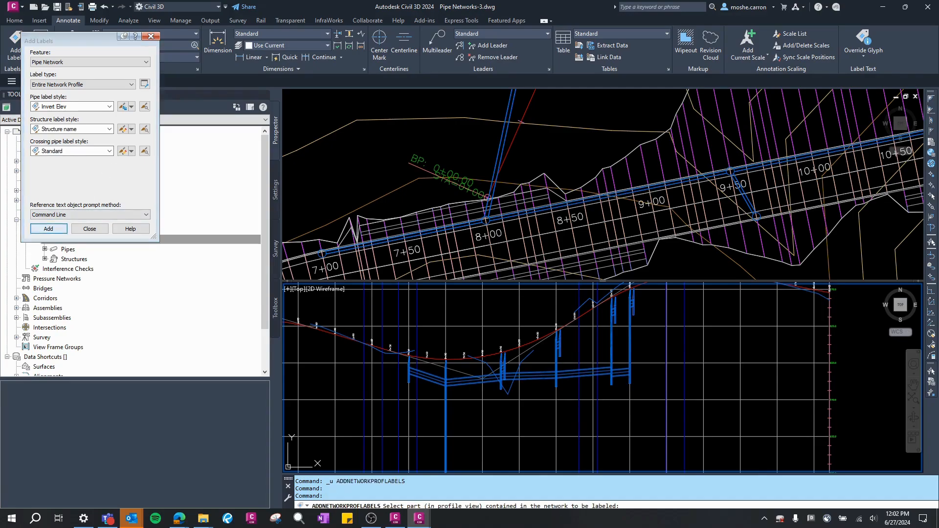
left_click(434, 381)
scroll(434, 381, "up", 4)
key("Escape")
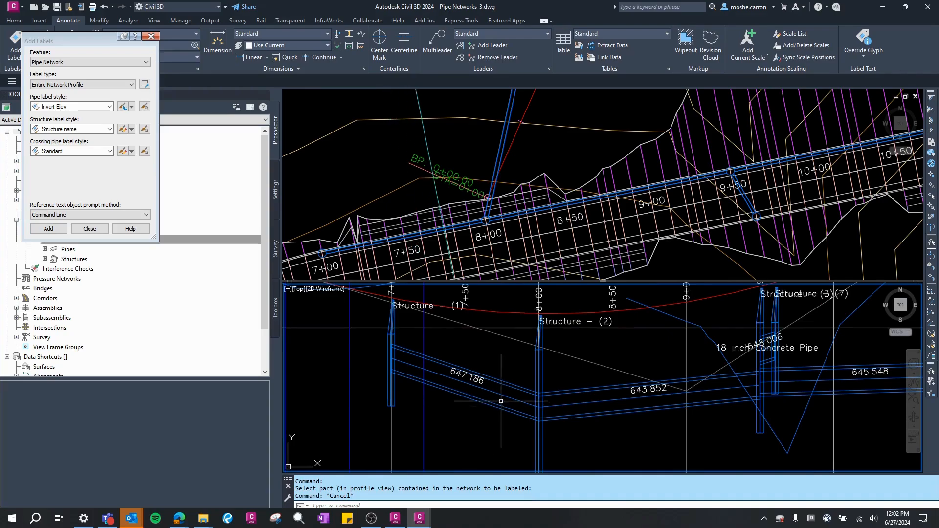
Step: Move the first pipe's invert label to the pipe's start at Structure - (1), and pull its text out below on a leader
left_click(466, 376)
key("Escape")
left_click(466, 376)
left_click(465, 378)
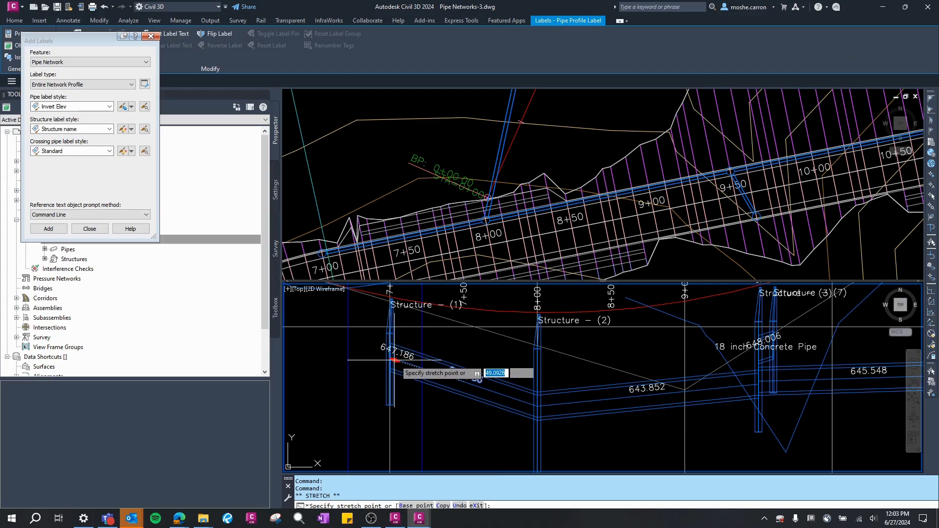
scroll(636, 328, "down", 2)
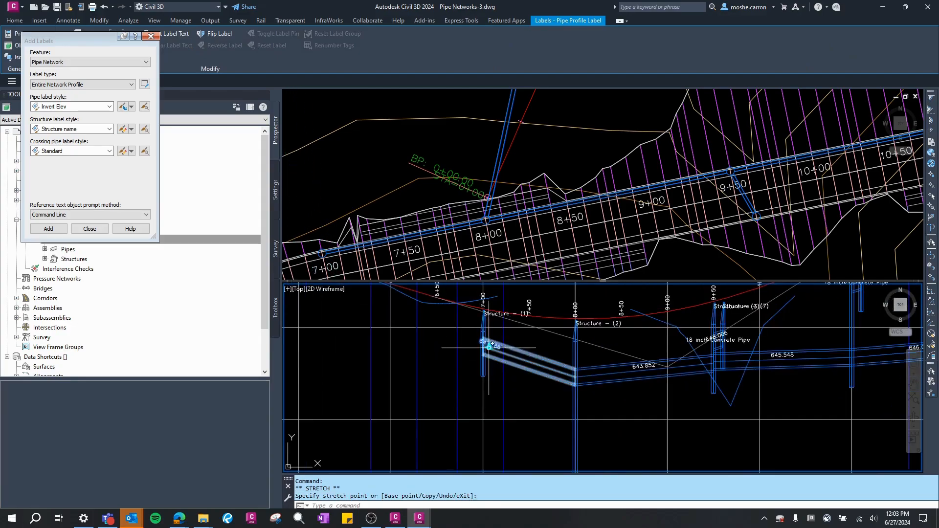
left_click(473, 376)
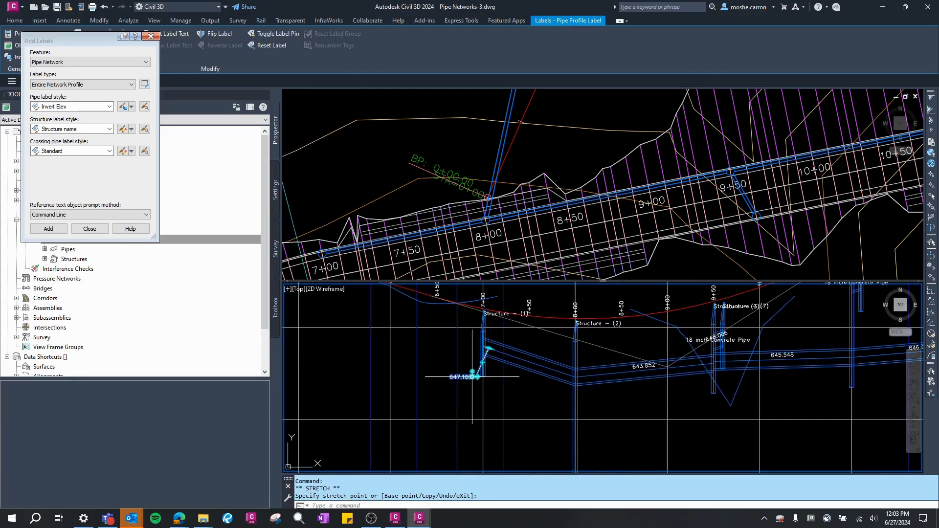
key("Escape")
Step: Try to shift the leader arrowhead of the first pipe's invert label closer to the structure
middle_click_drag(500, 361, 726, 369)
scroll(663, 361, "down", 2)
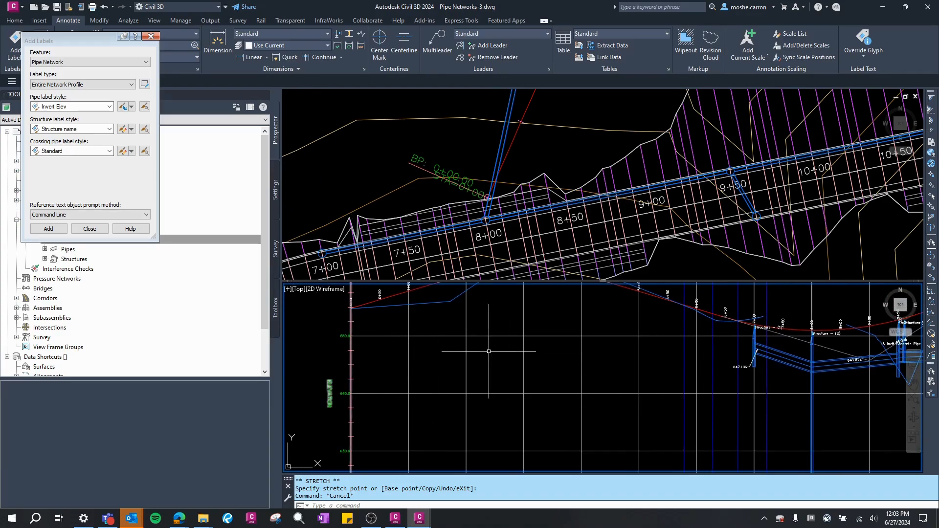
scroll(782, 355, "up", 5)
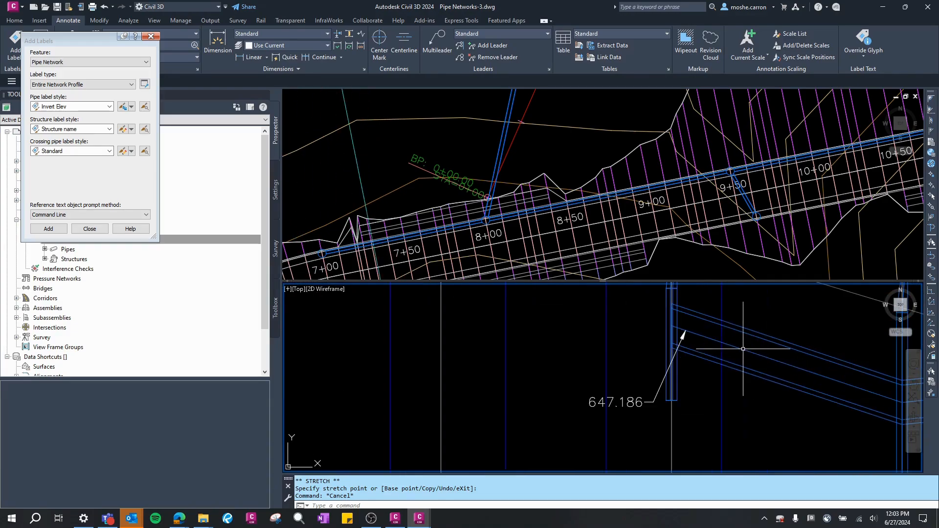
left_click(683, 334)
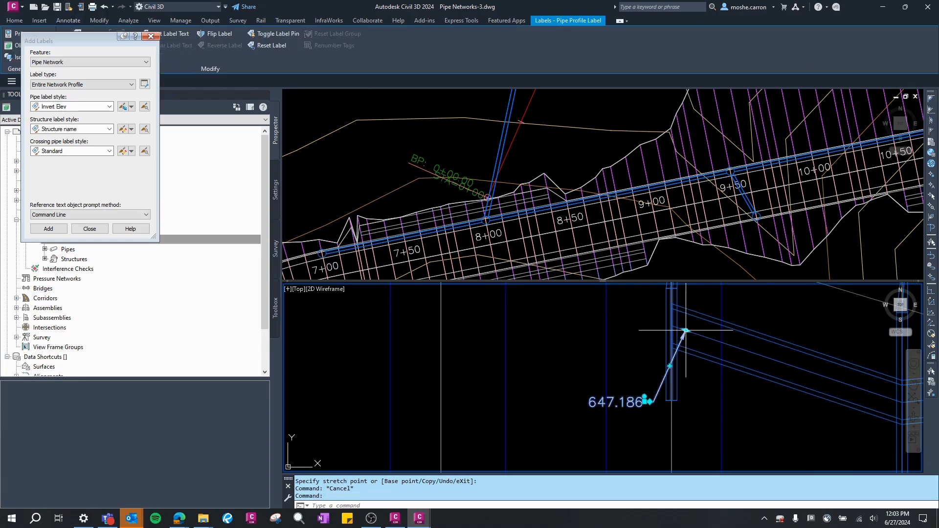
left_click(685, 330)
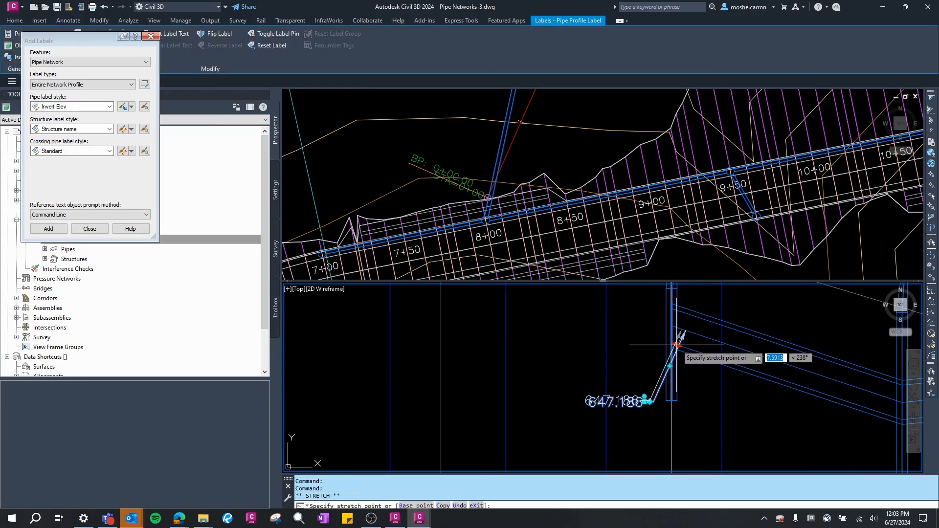
key("Escape")
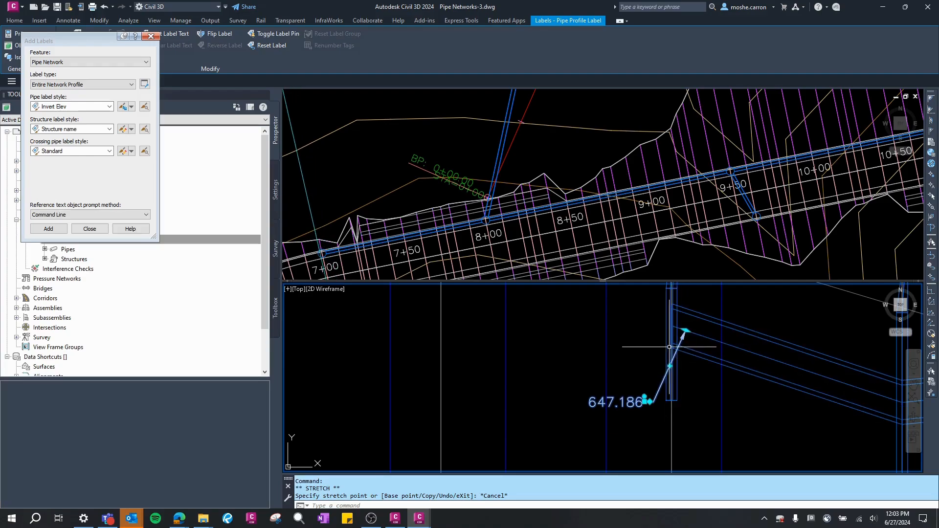
scroll(656, 352, "down", 5)
key("Escape")
middle_click_drag(668, 332, 526, 357)
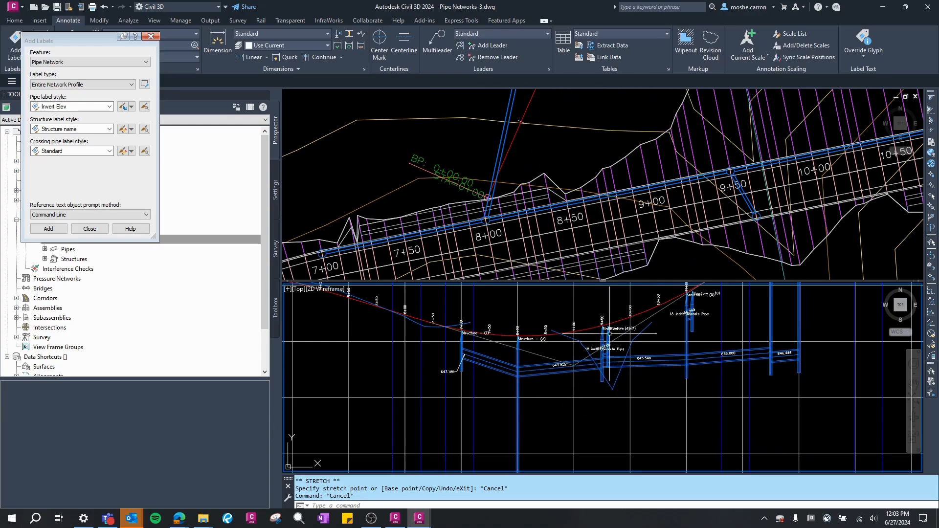
scroll(496, 376, "down", 2)
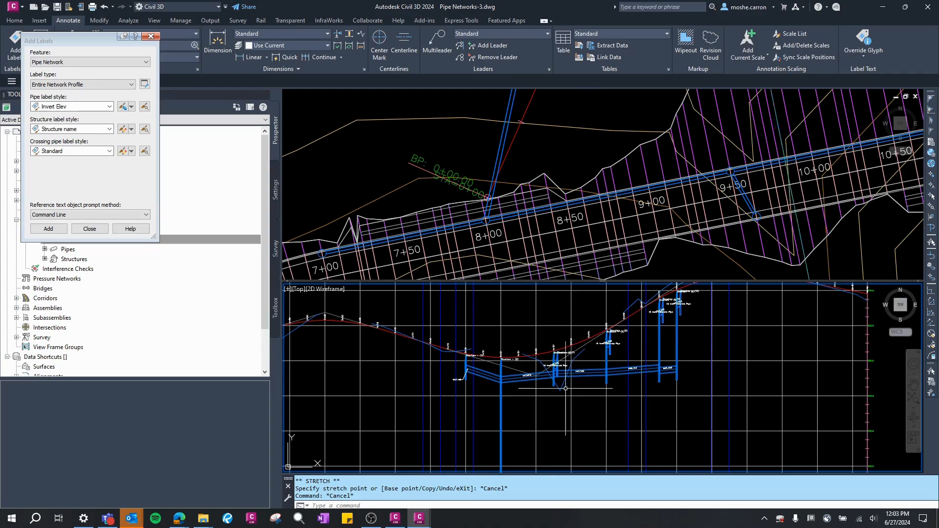
middle_click_drag(616, 361, 620, 356)
scroll(620, 356, "down", 1)
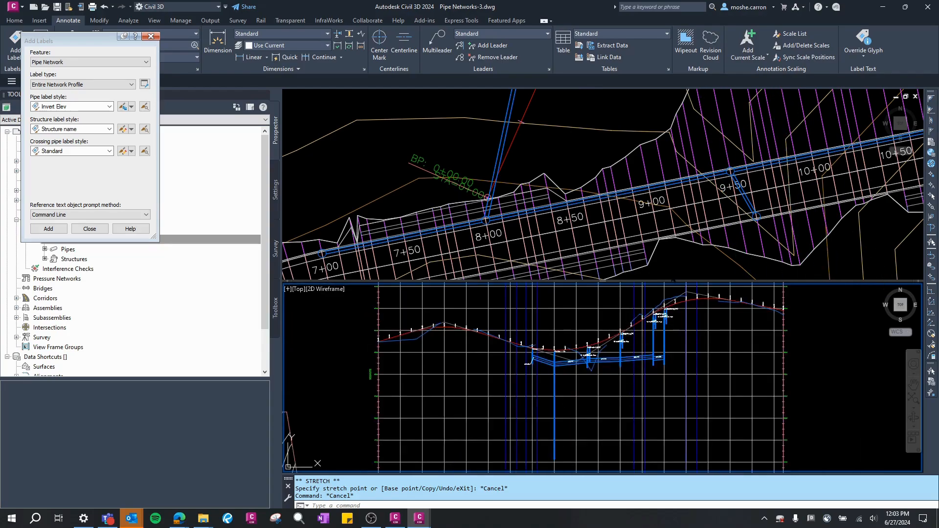
left_click(610, 233)
scroll(610, 234, "down", 3)
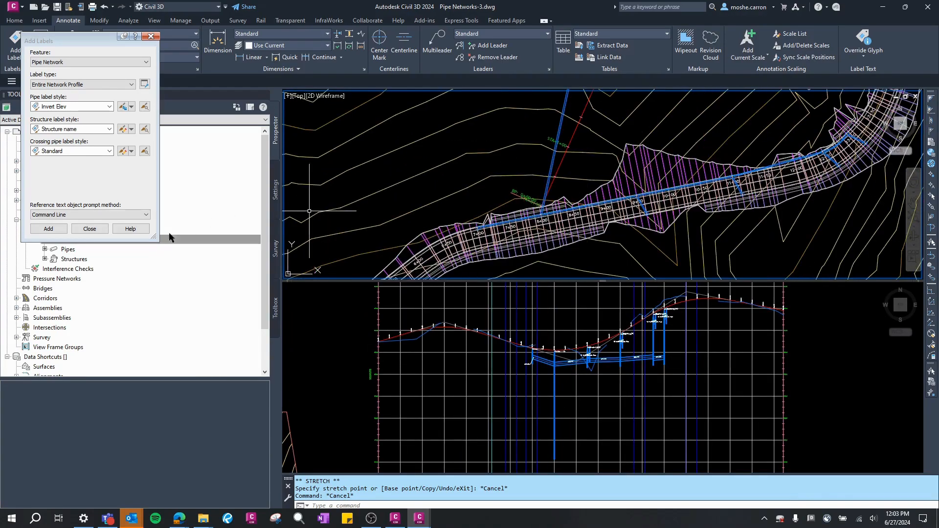